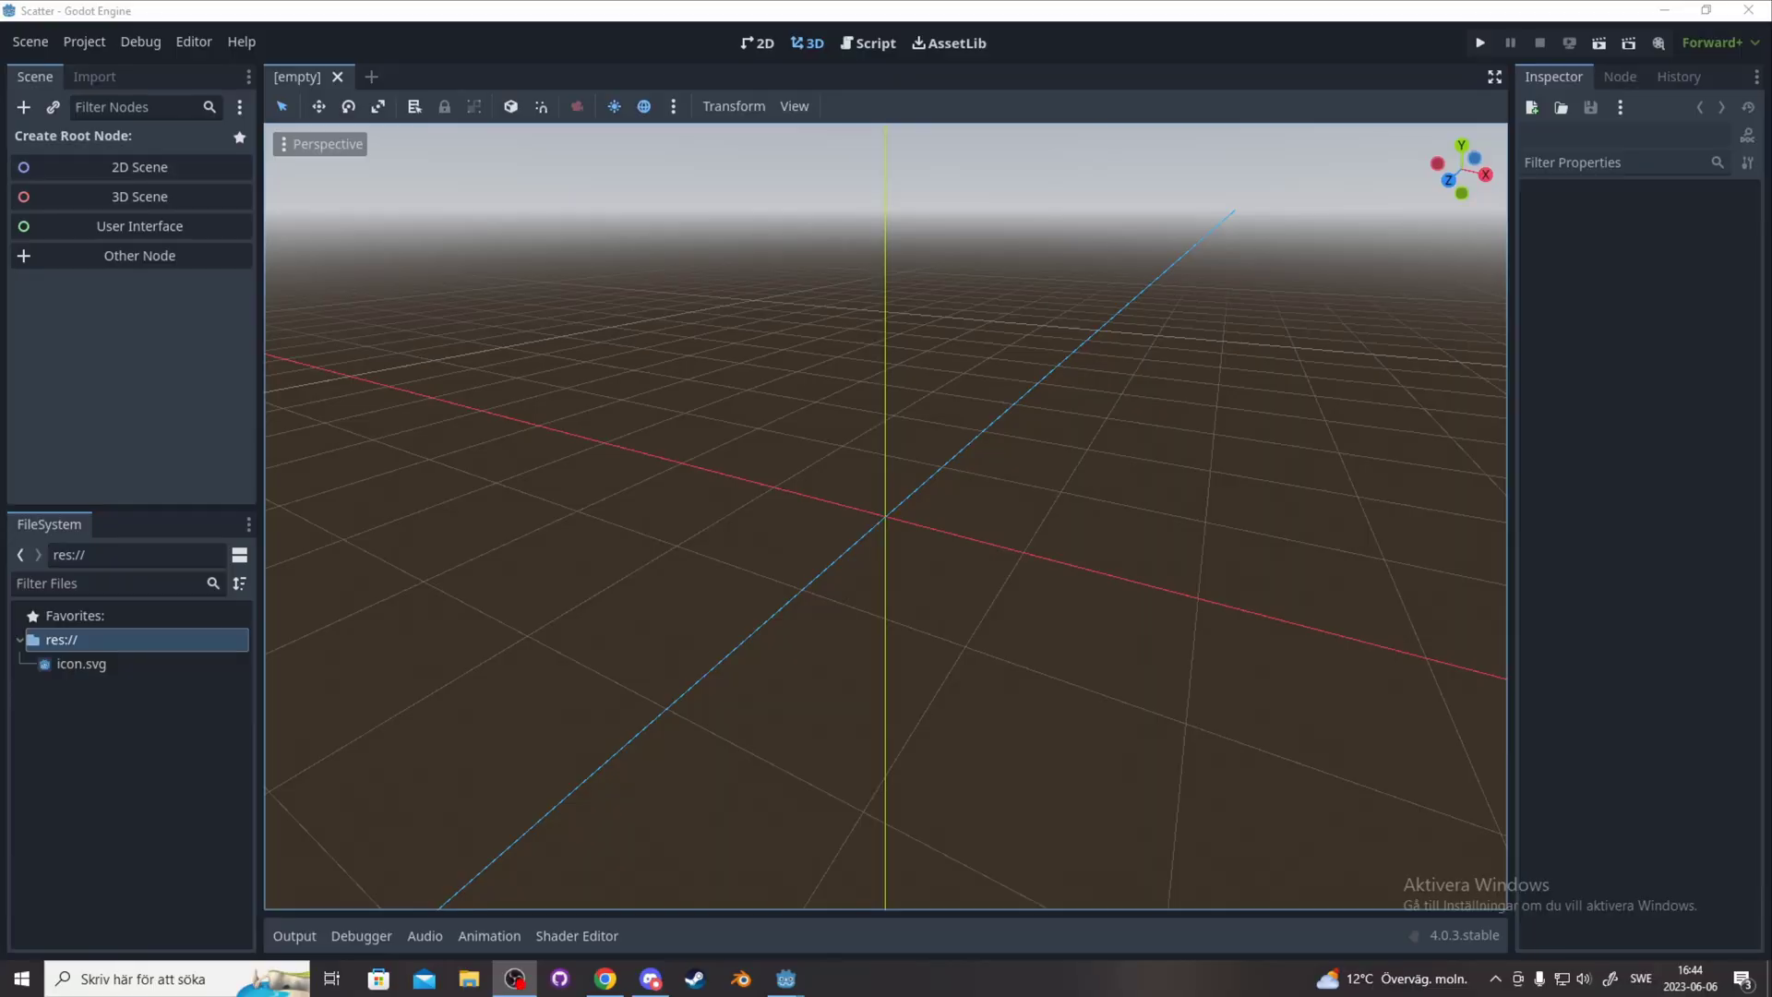
# Search the asset library for scatter, then download and install the ProtonScatter add-on into the project.
pyautogui.click(936, 48)
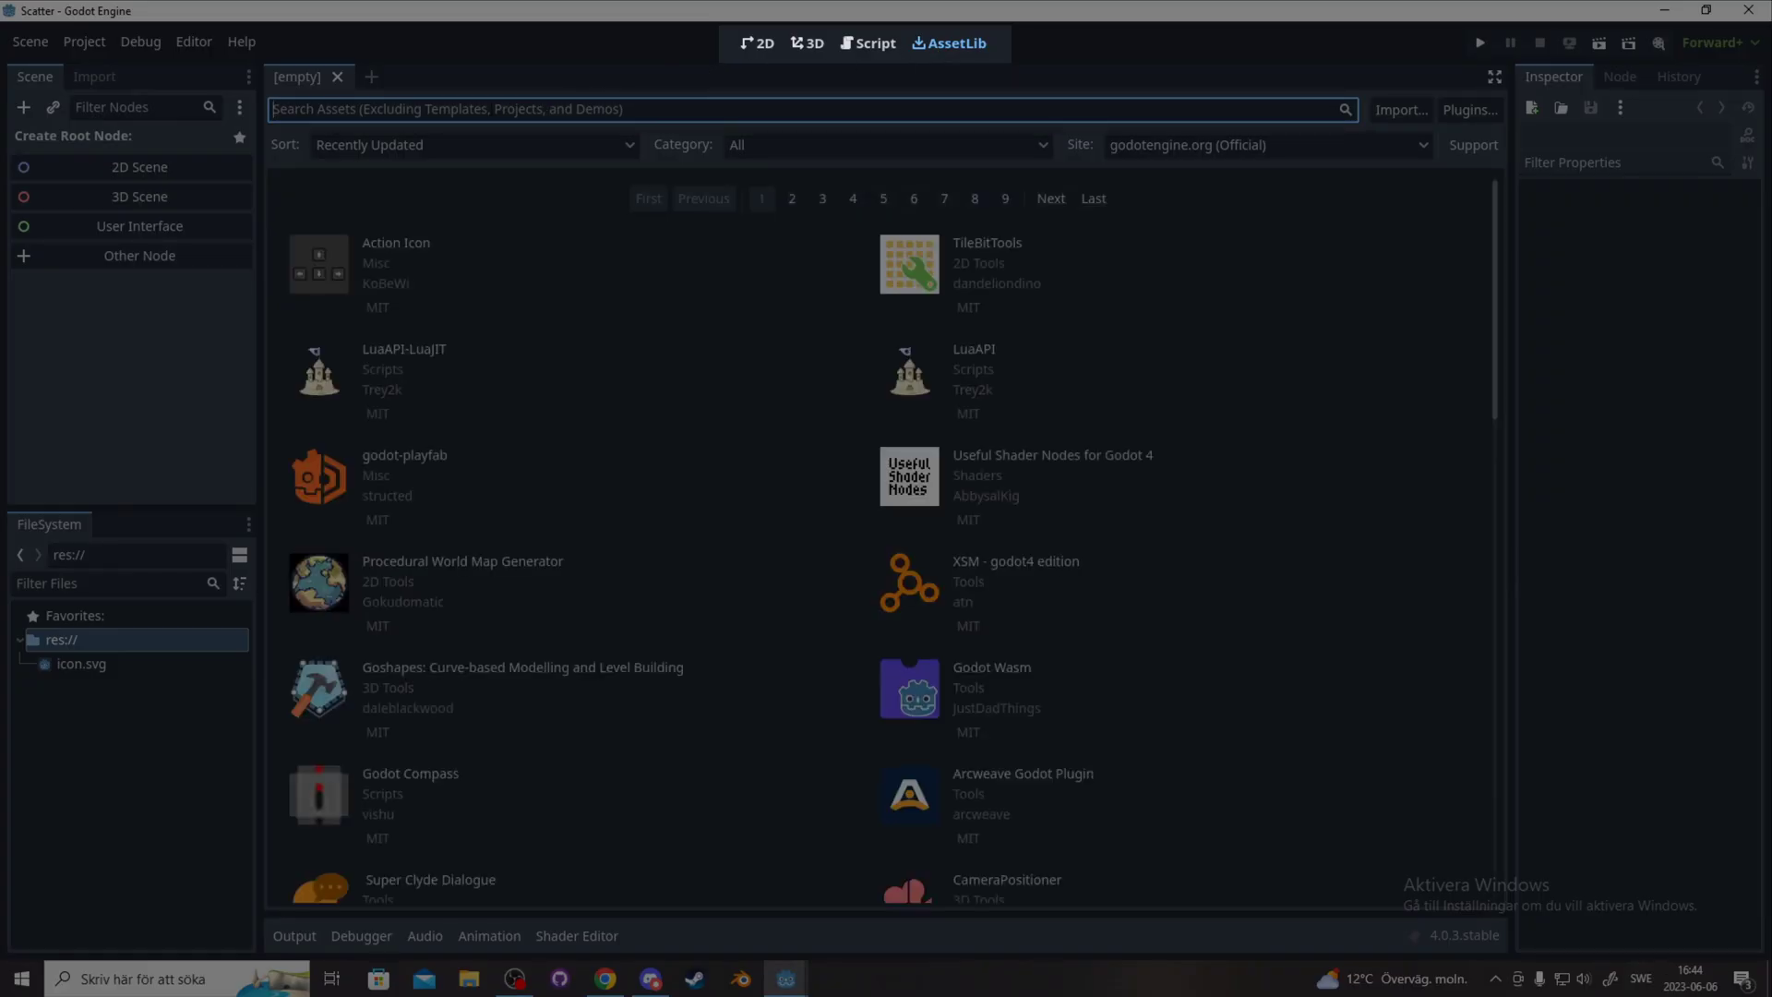
pyautogui.write('scatter')
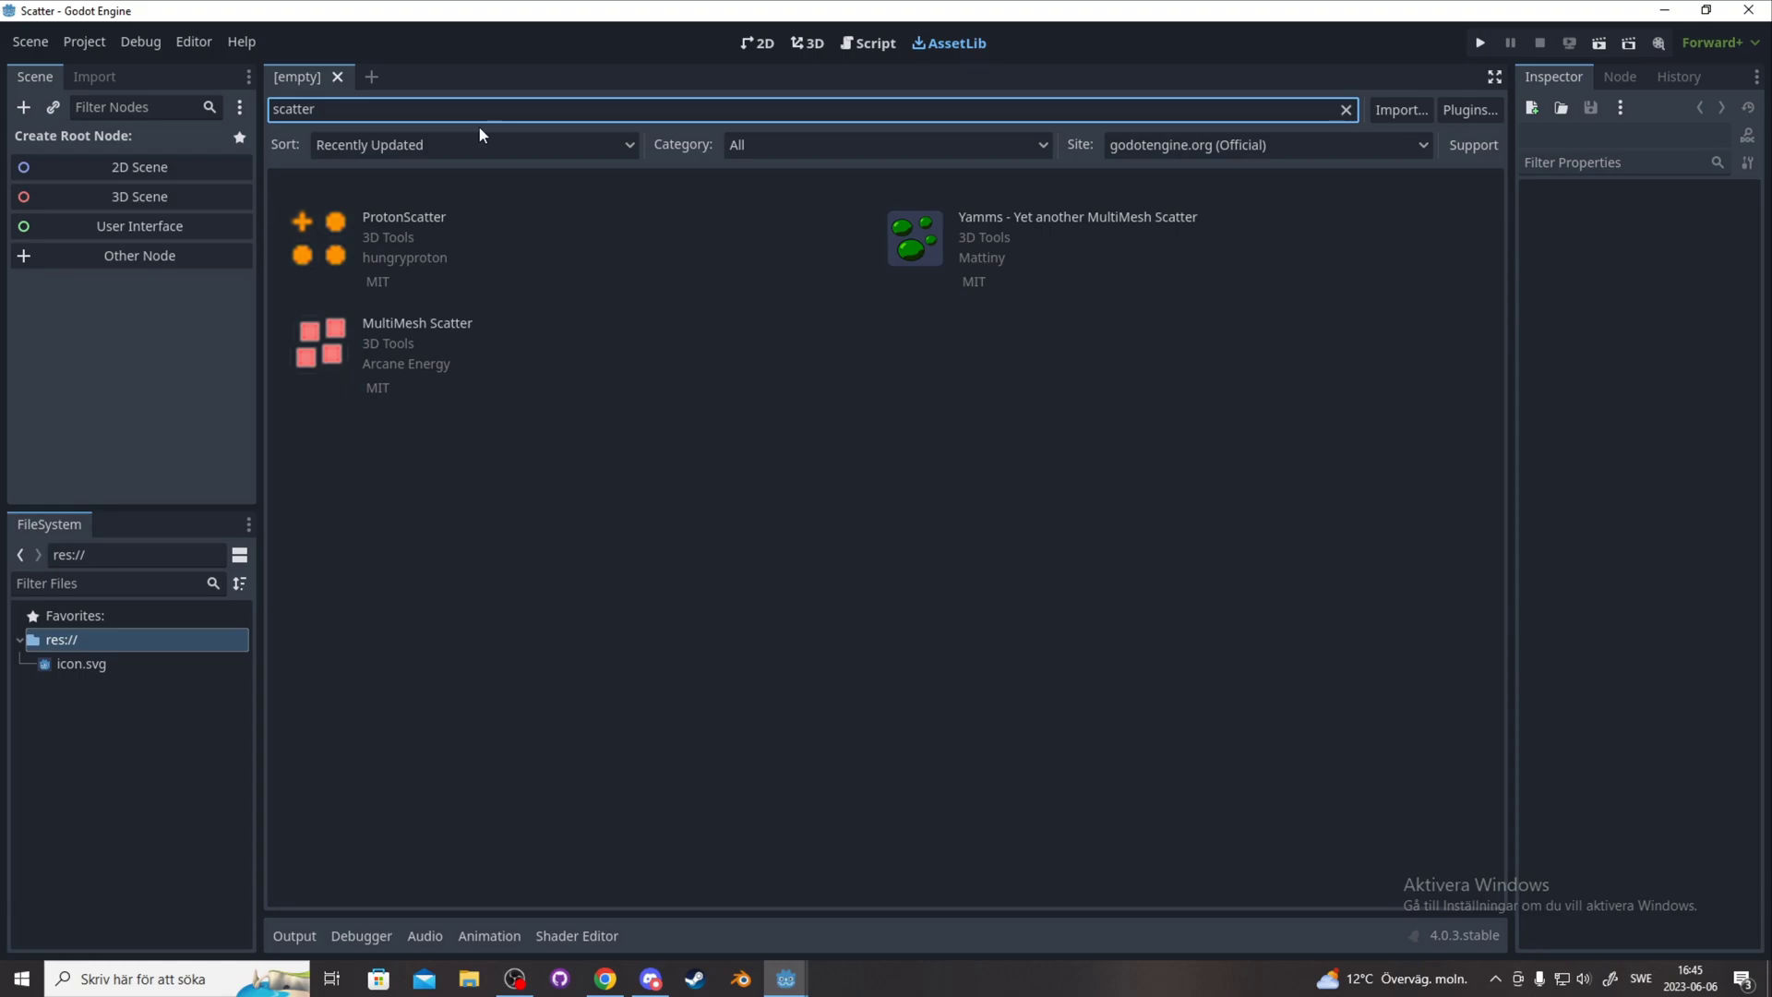
pyautogui.click(406, 222)
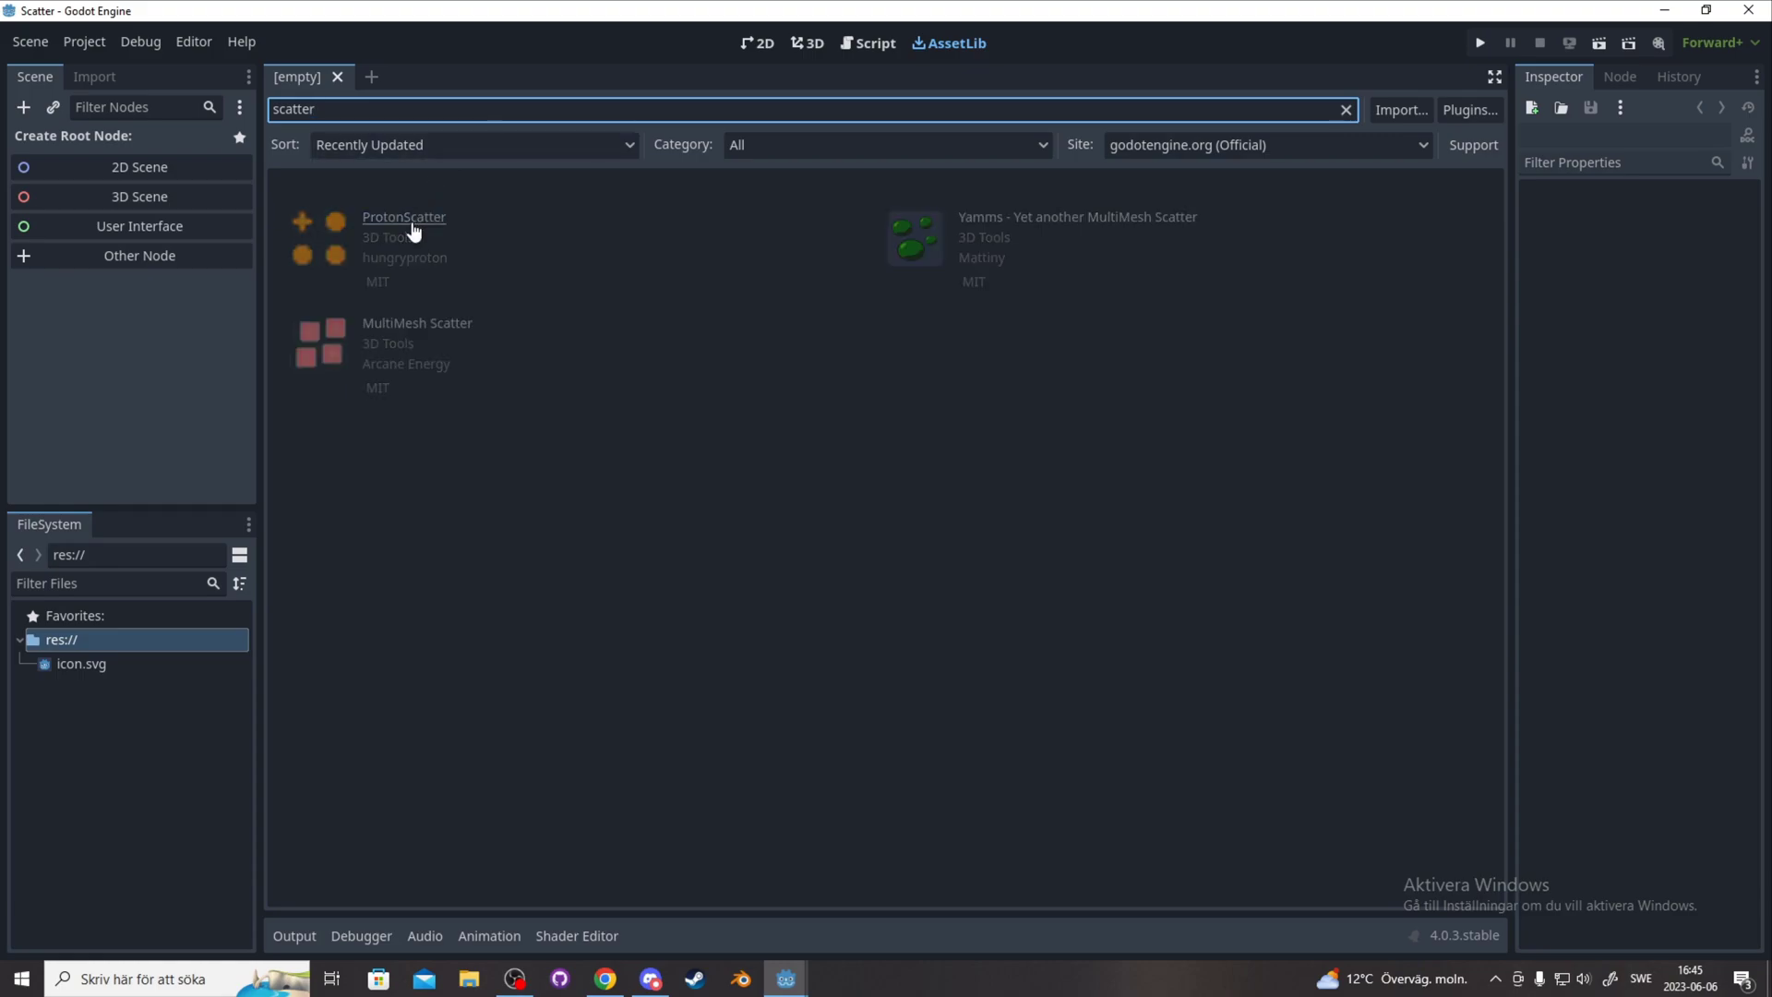
pyautogui.click(718, 705)
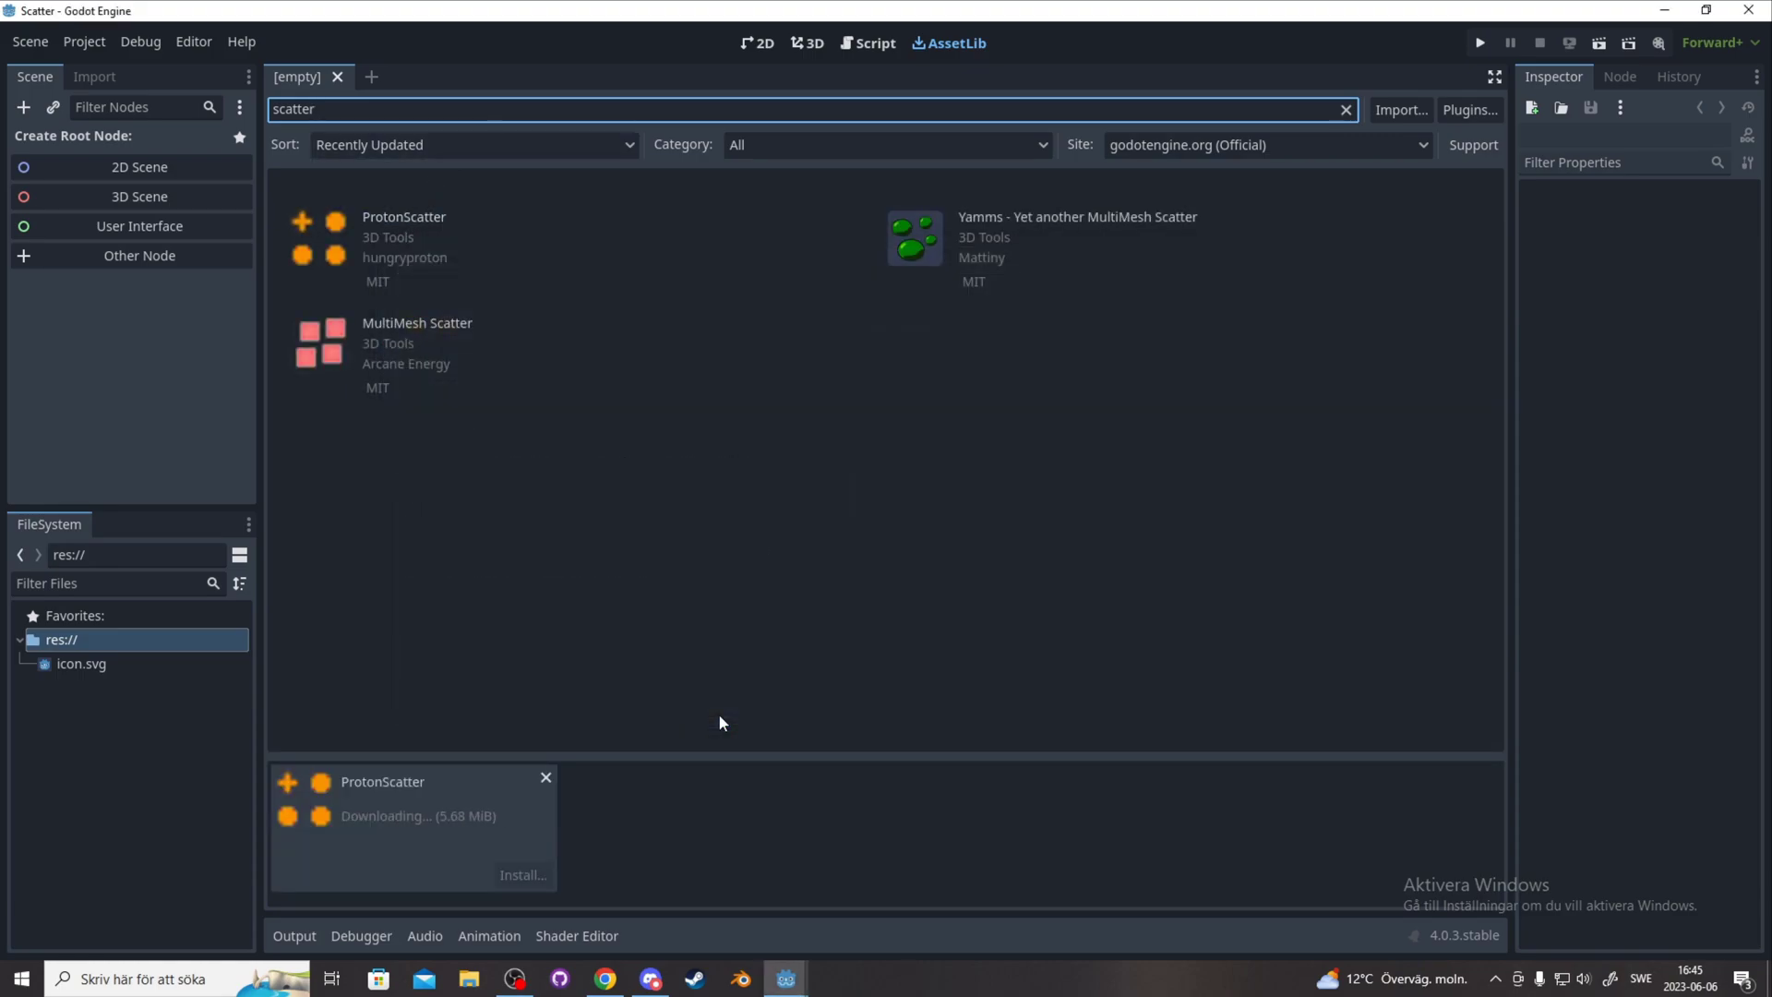
pyautogui.click(728, 730)
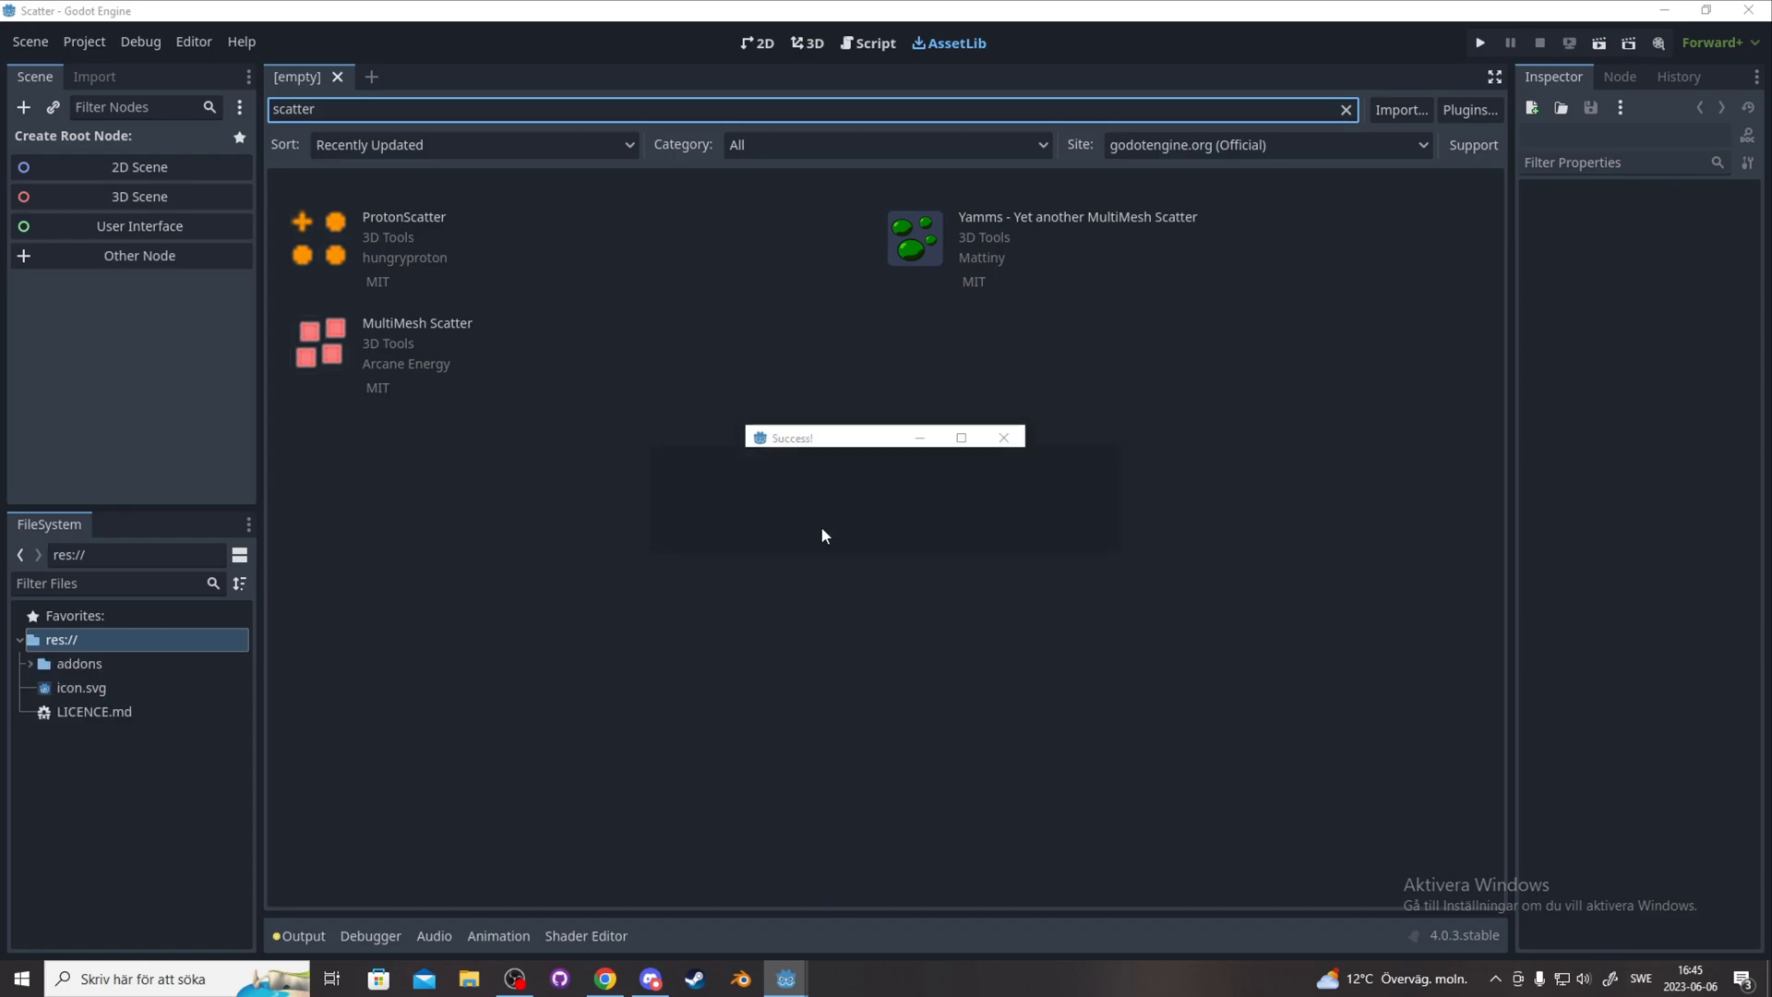
pyautogui.click(820, 527)
# Filter the project files for showcase and open the showcase.tscn demo scene from the proton_scatter add-on.
pyautogui.click(31, 663)
pyautogui.click(118, 583)
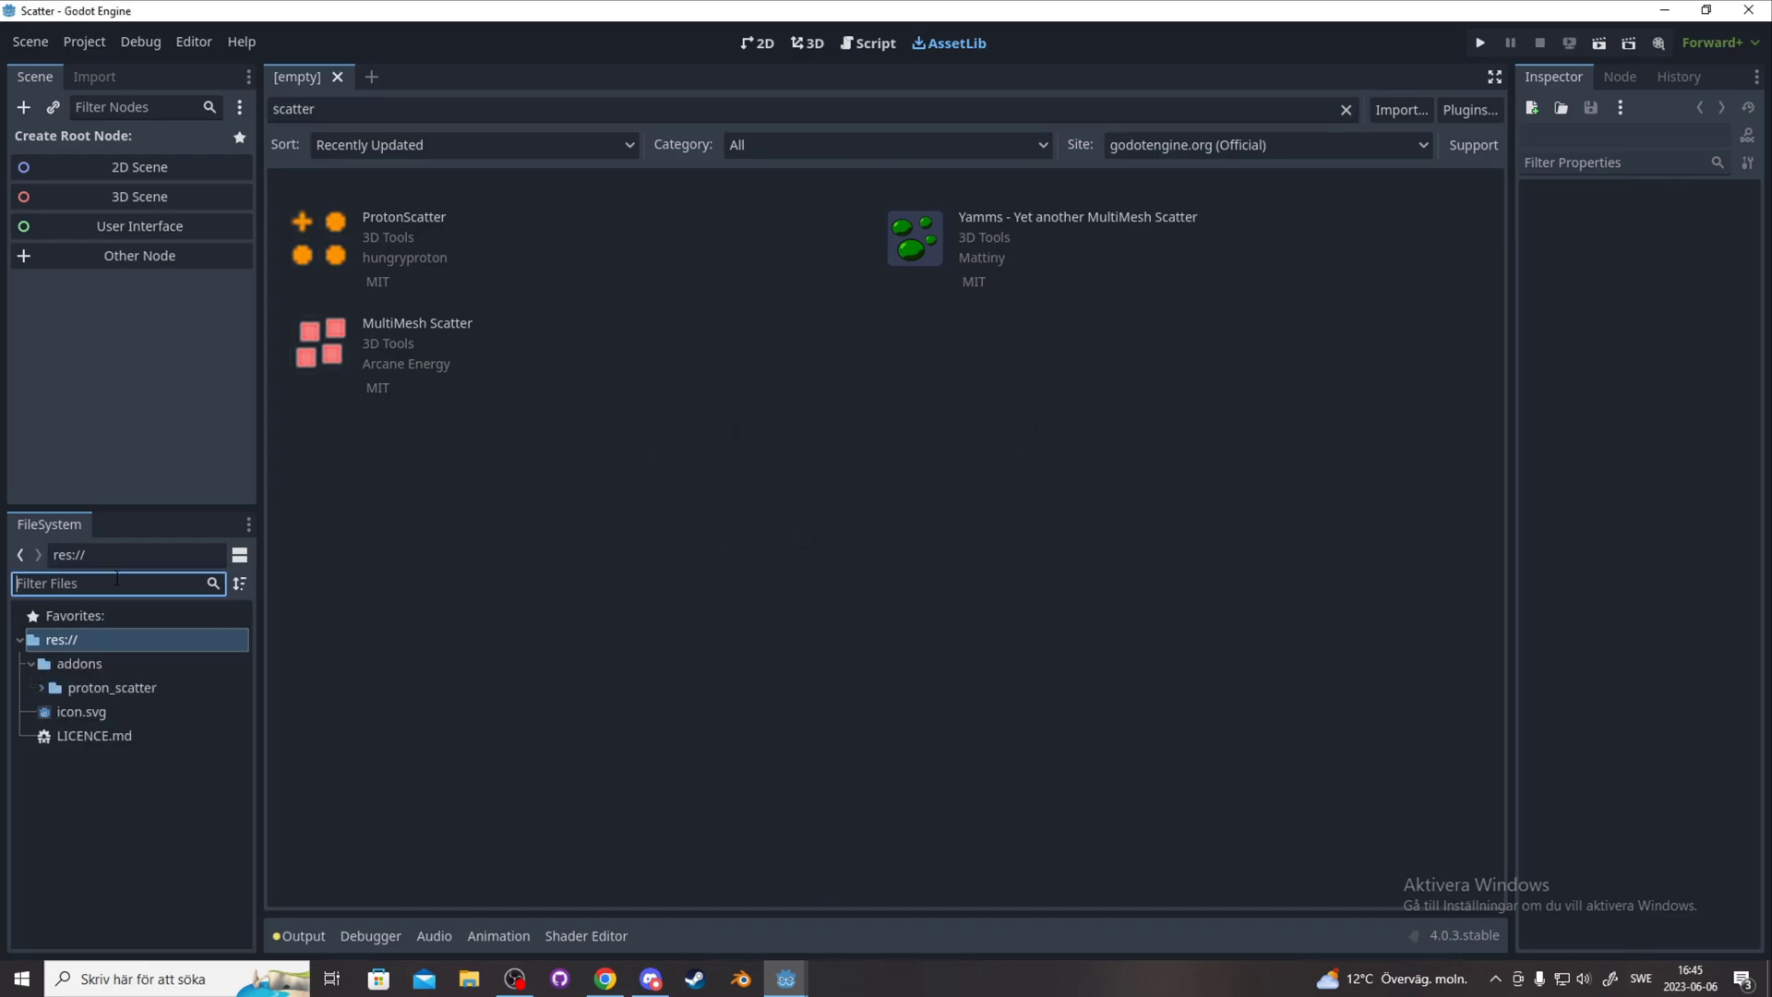
pyautogui.write('showcase')
pyautogui.doubleClick(134, 736)
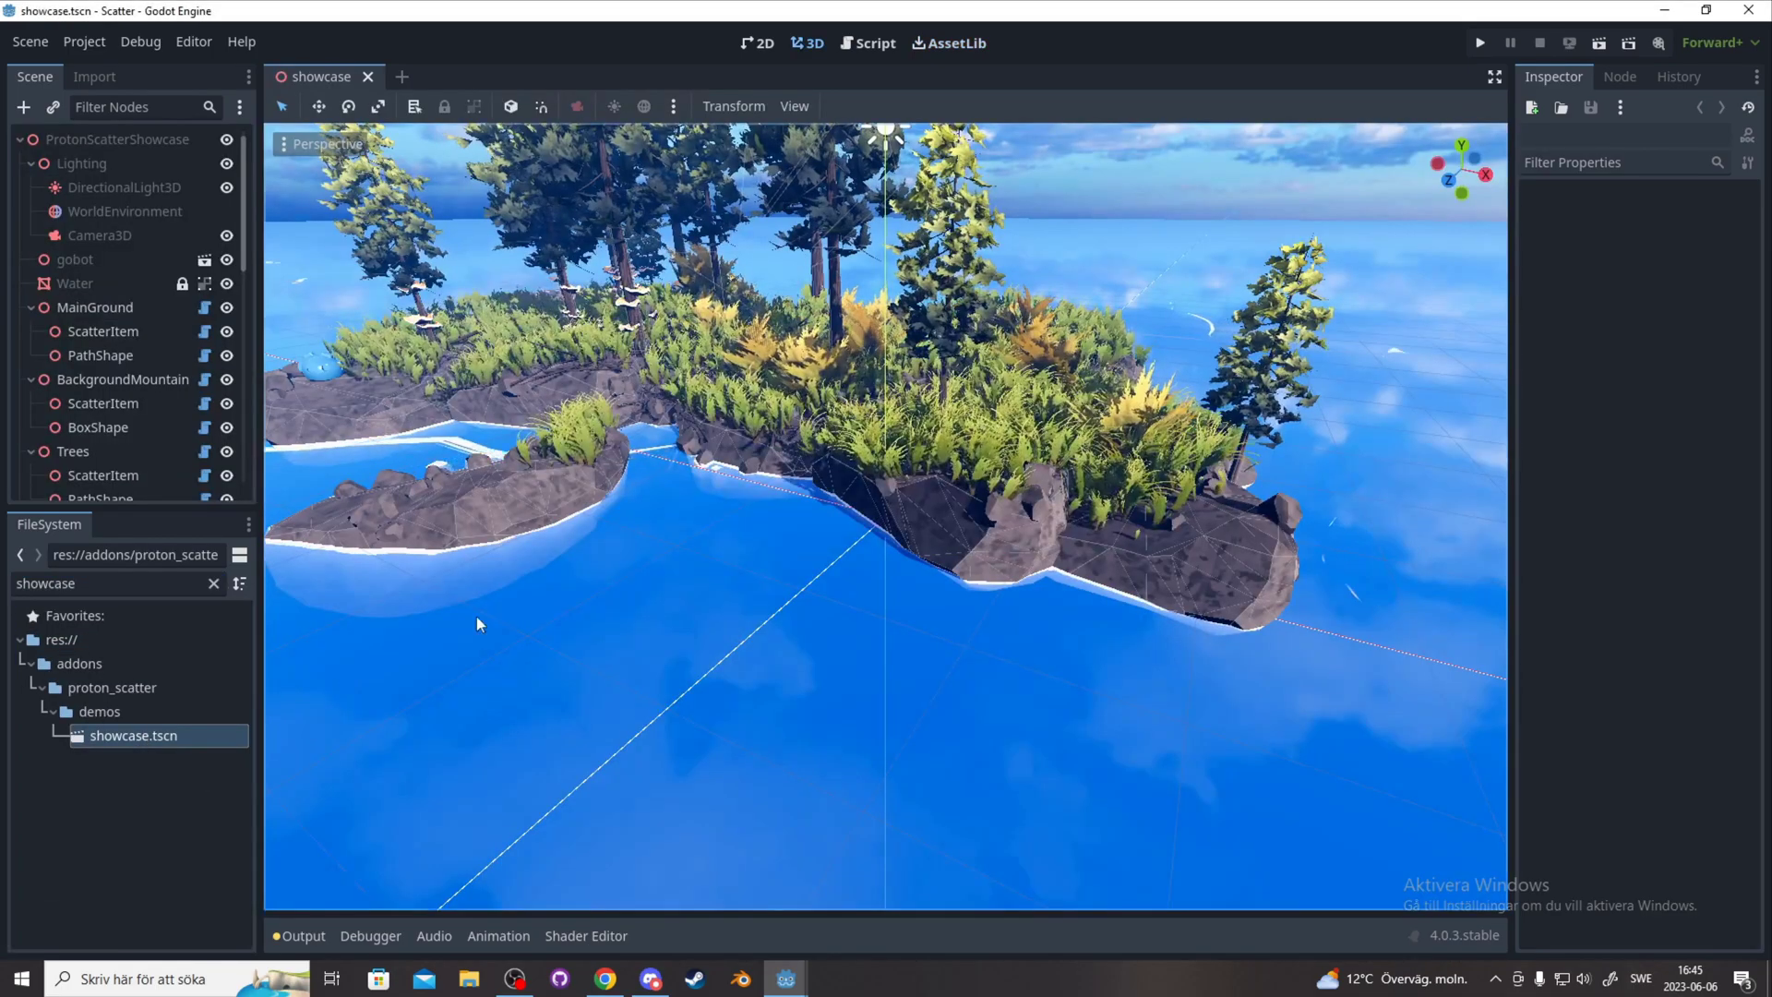
pyautogui.scroll(-5, 768, 451)
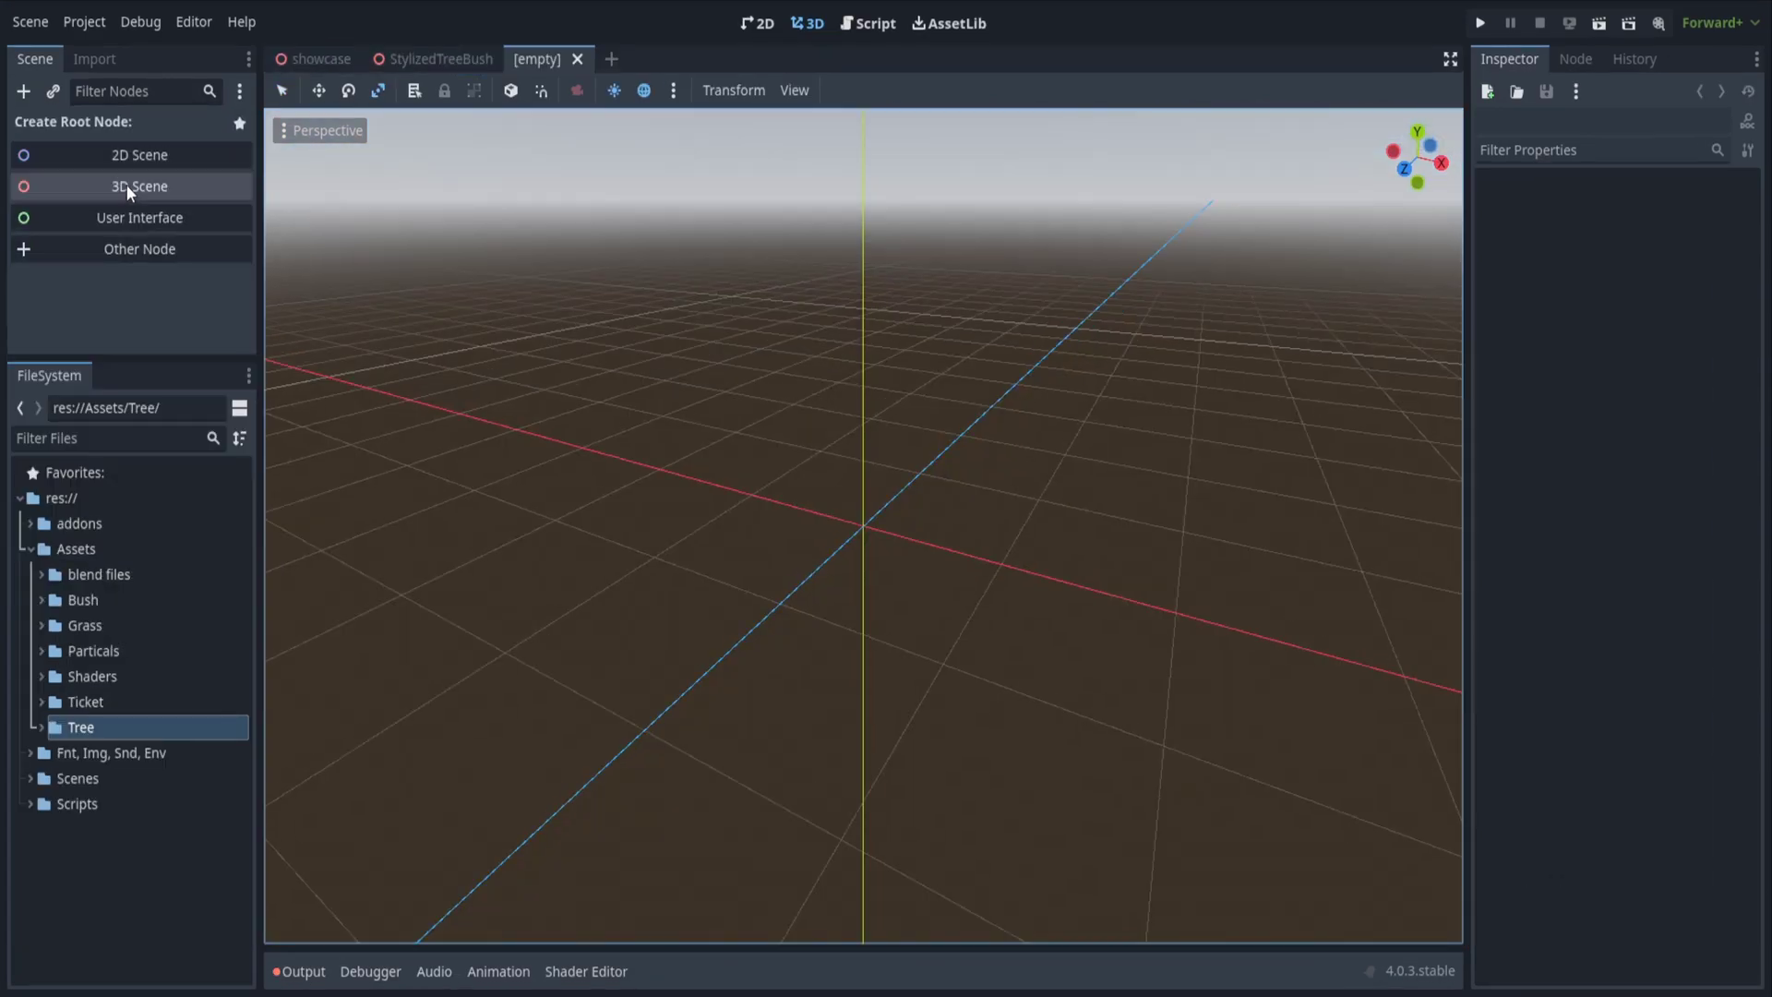
# Create a 3D scene with a CSGBox3D stretched into a flat platform of about 8.9 × 1 × 9.2 m.
pyautogui.click(126, 188)
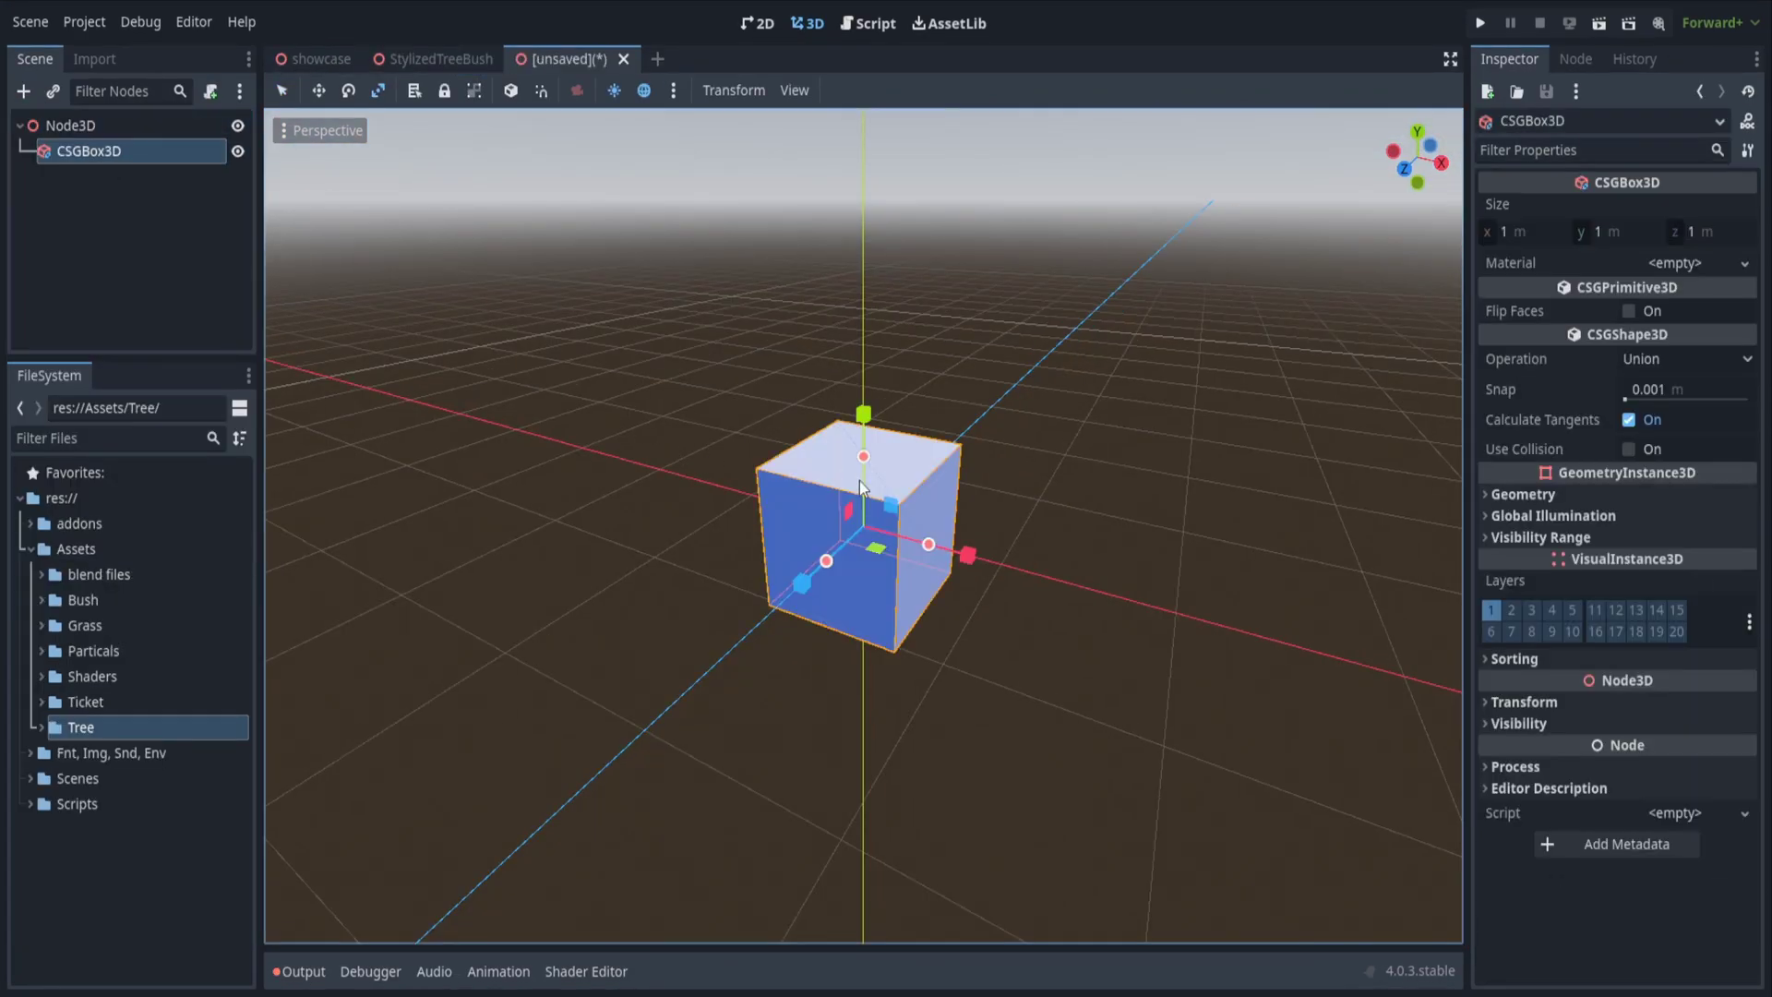
pyautogui.scroll(-5, 860, 480)
pyautogui.moveTo(860, 537); pyautogui.dragTo(1040, 607)
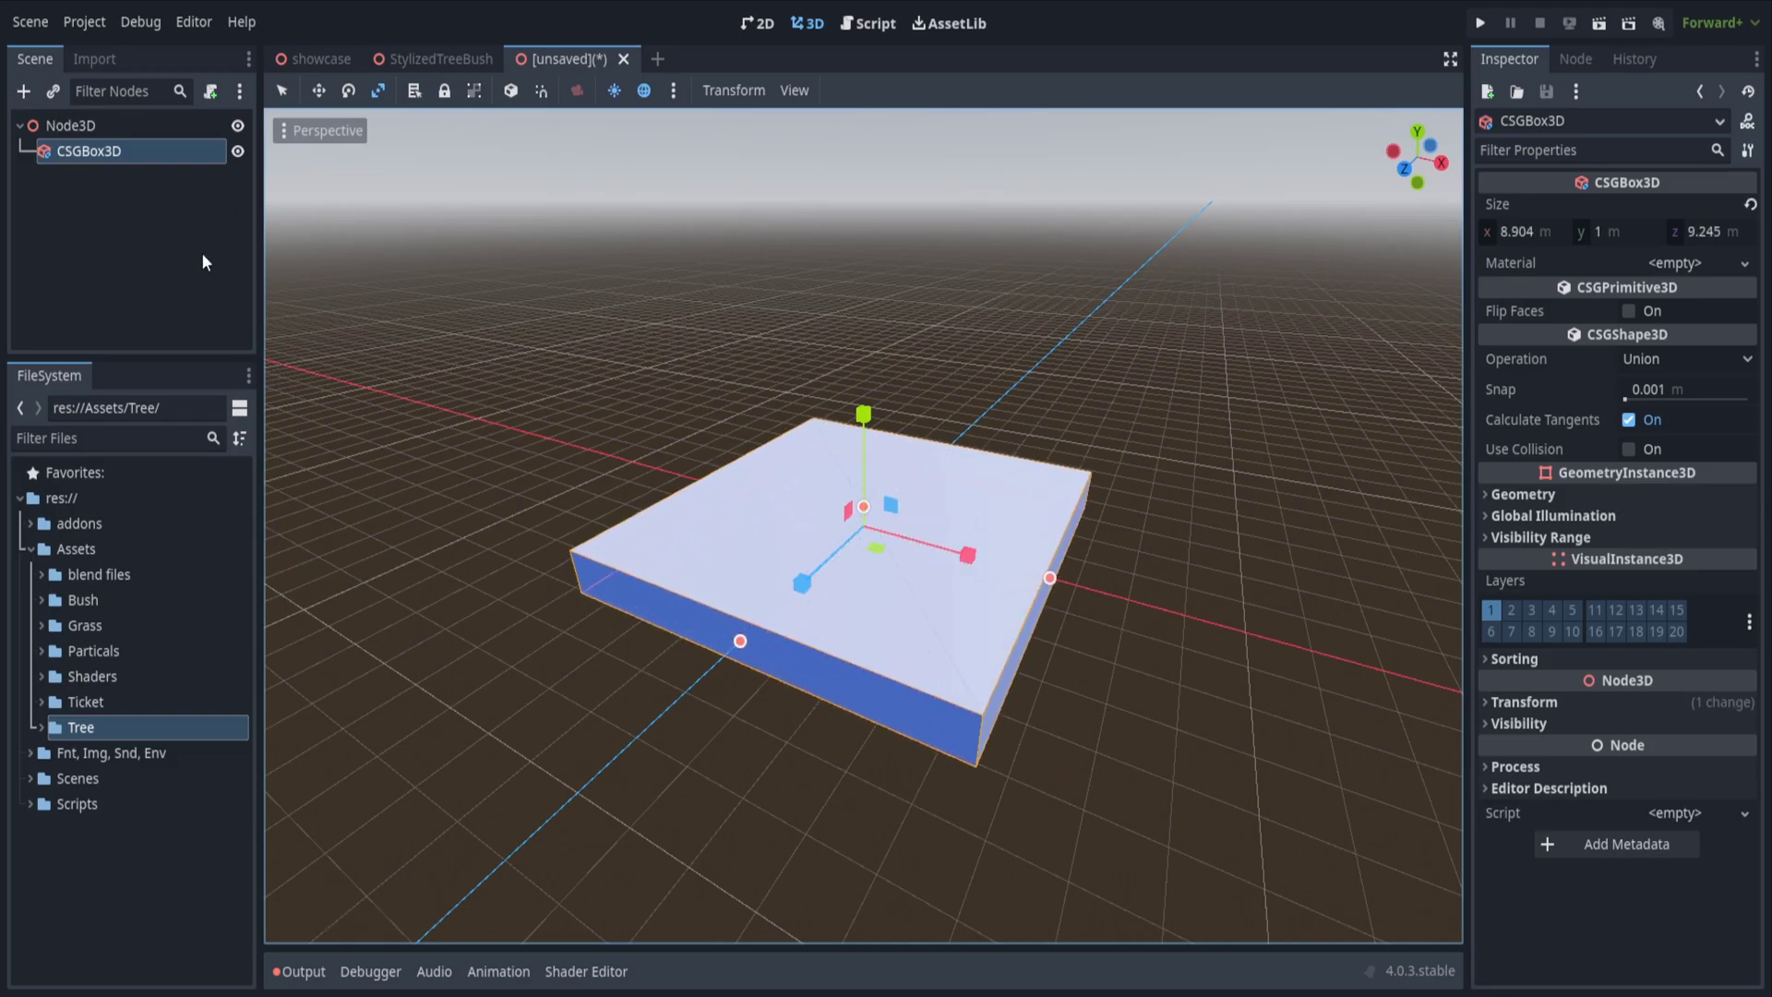
# Add a ProtonScatter node as a child of the CSGBox3D.
pyautogui.click(24, 92)
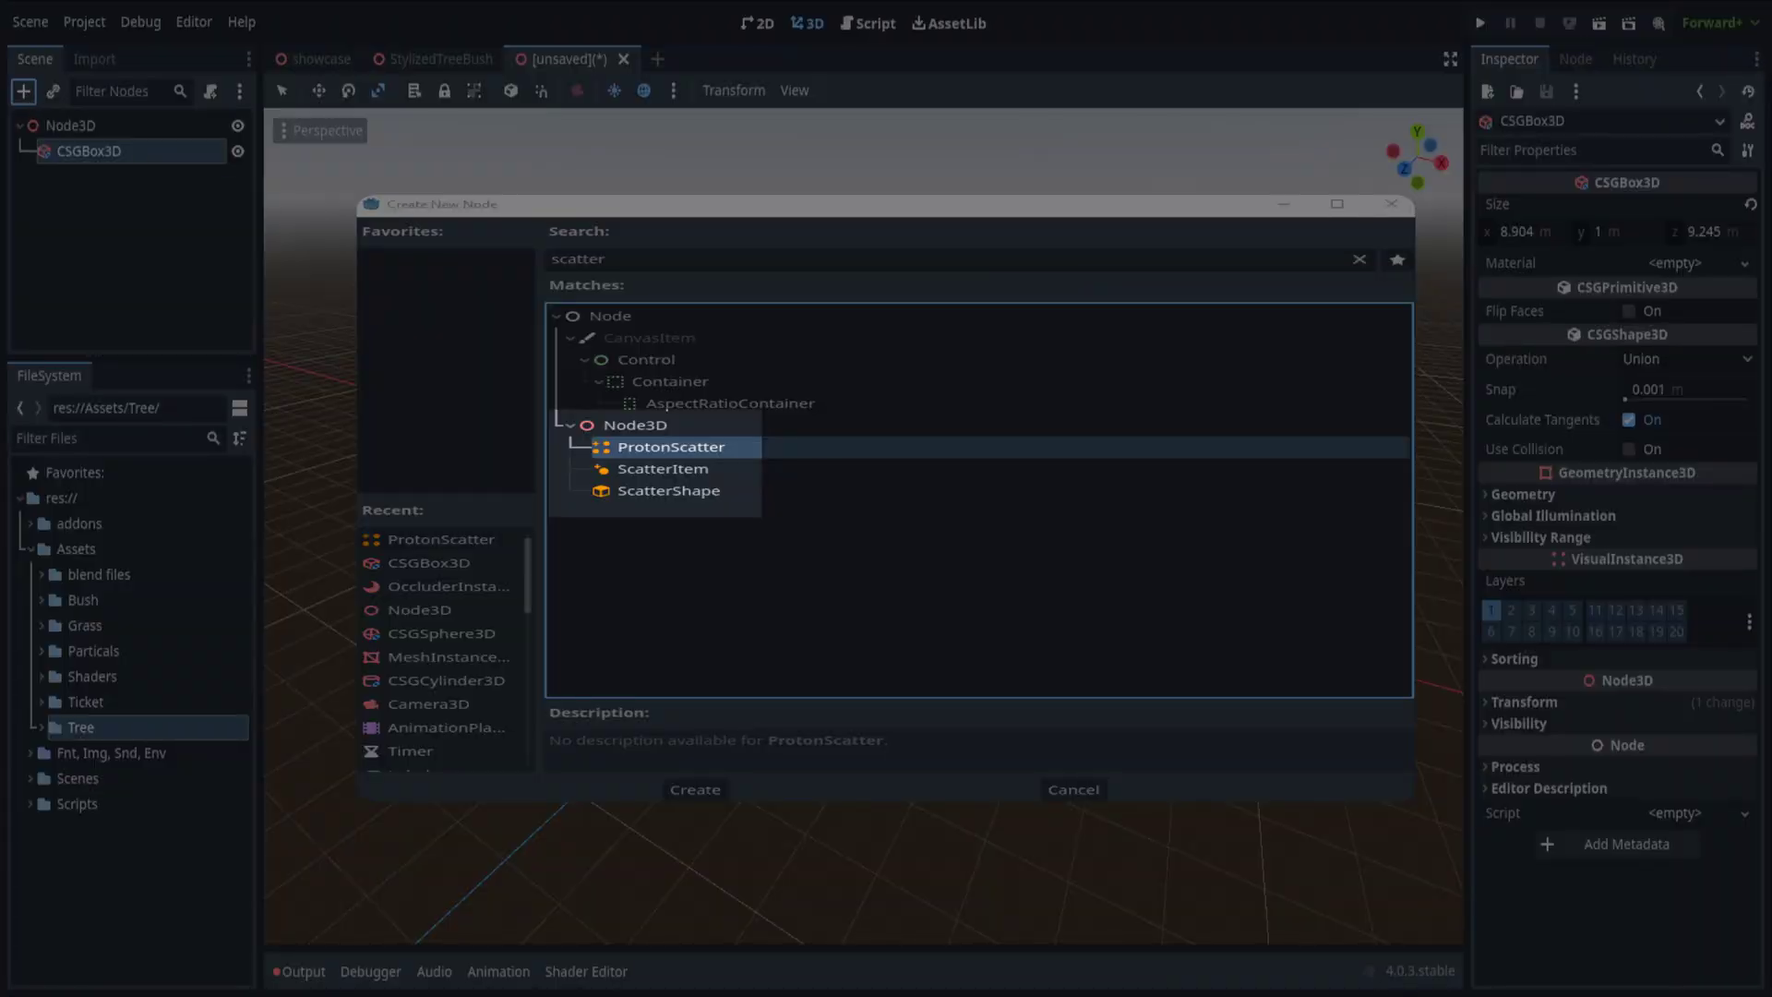
pyautogui.press('Return')
pyautogui.click(129, 265)
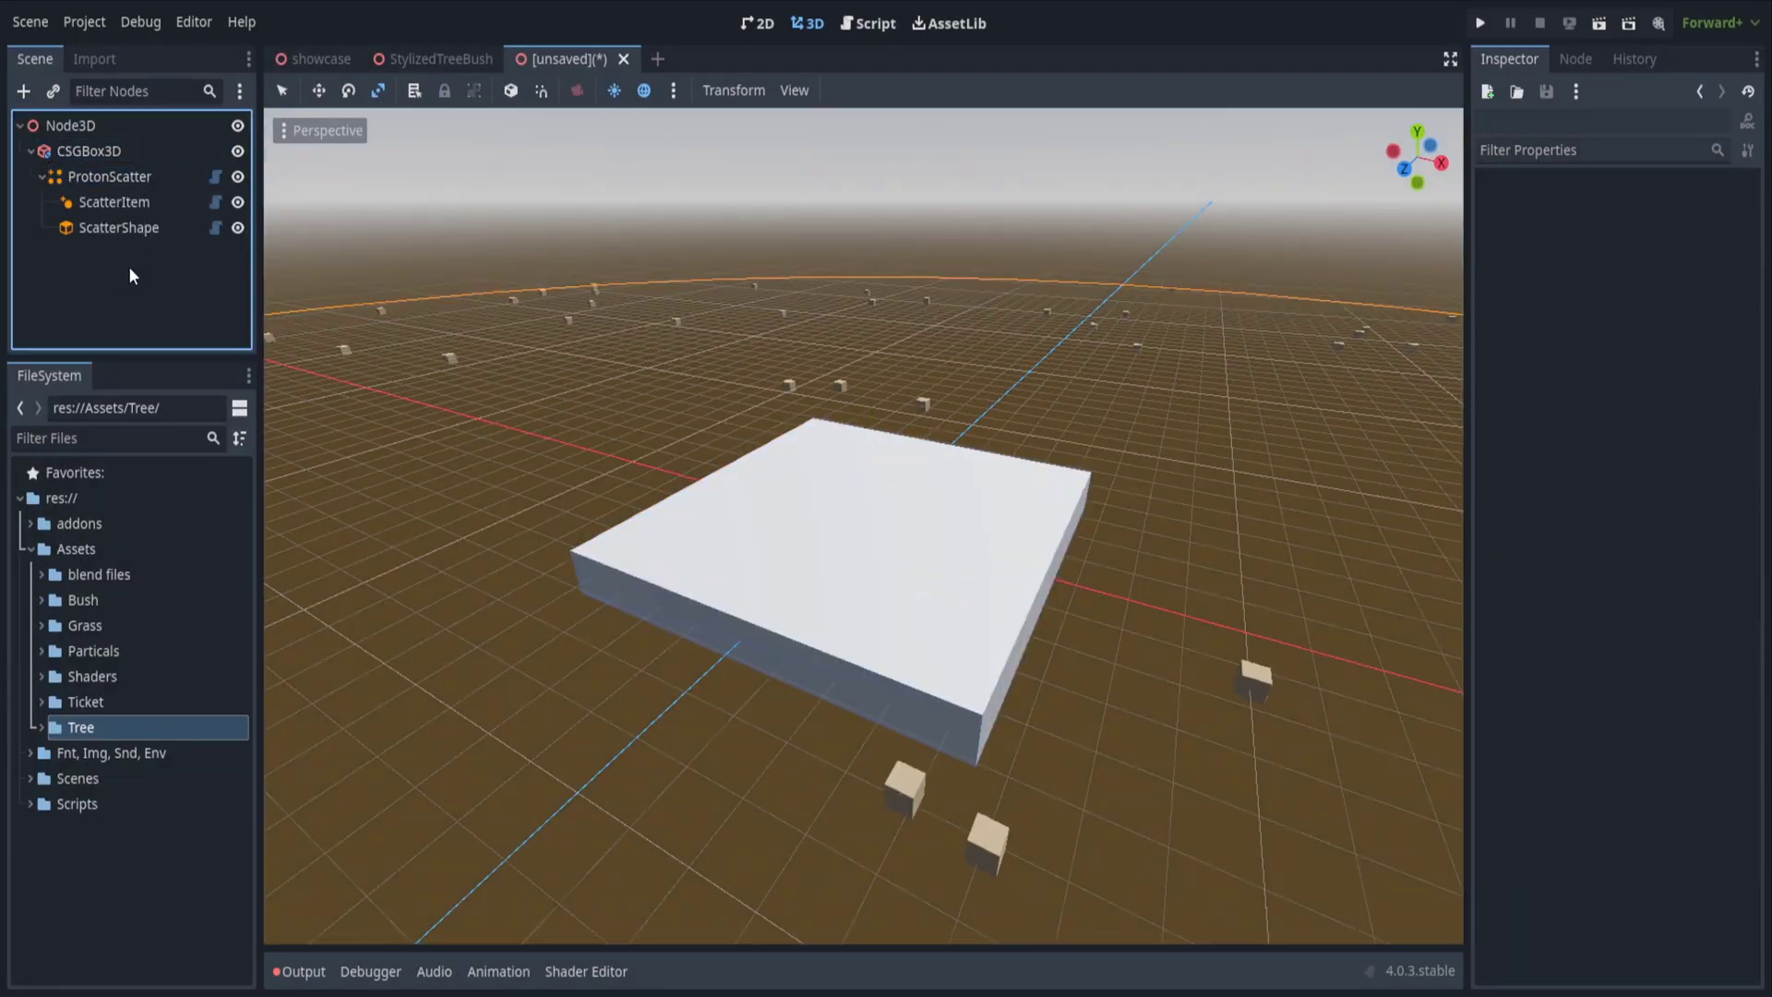
# Set the amount of the ProtonScatter's Create Inside (Random) modifier to 67.
pyautogui.click(132, 176)
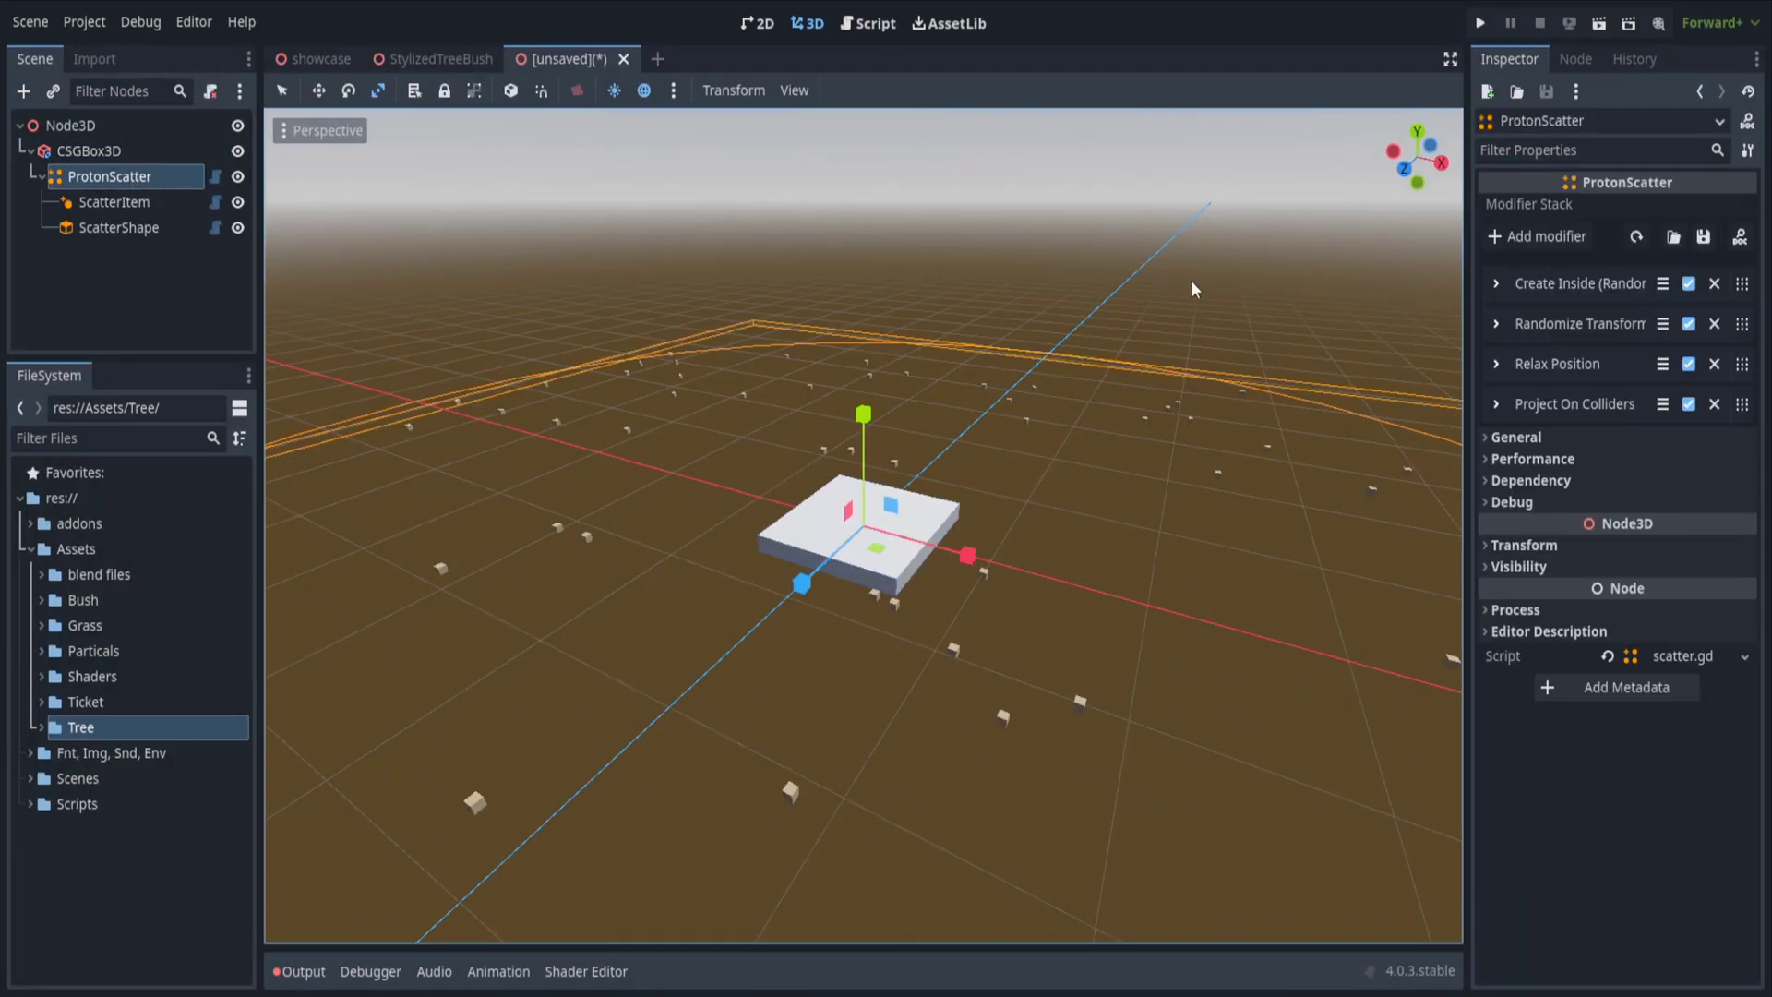
pyautogui.click(1504, 283)
pyautogui.click(1698, 319)
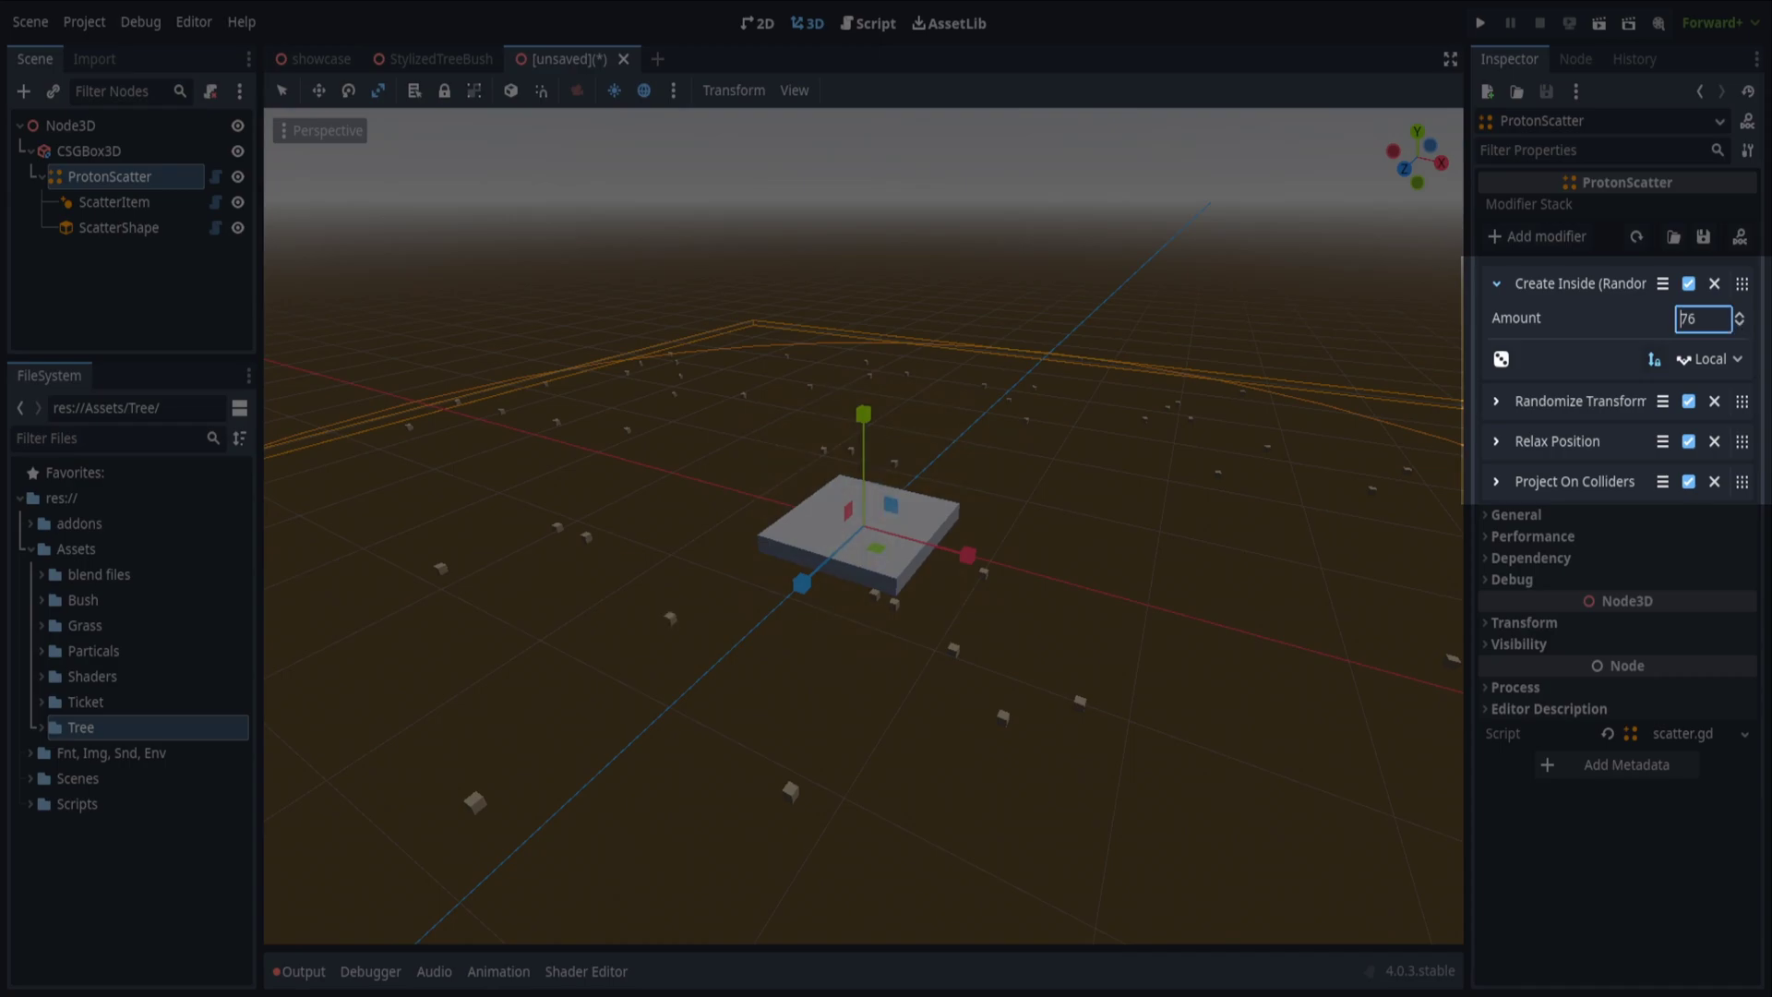
pyautogui.write('40')
pyautogui.moveTo(1738, 318); pyautogui.dragTo(1738, 275)
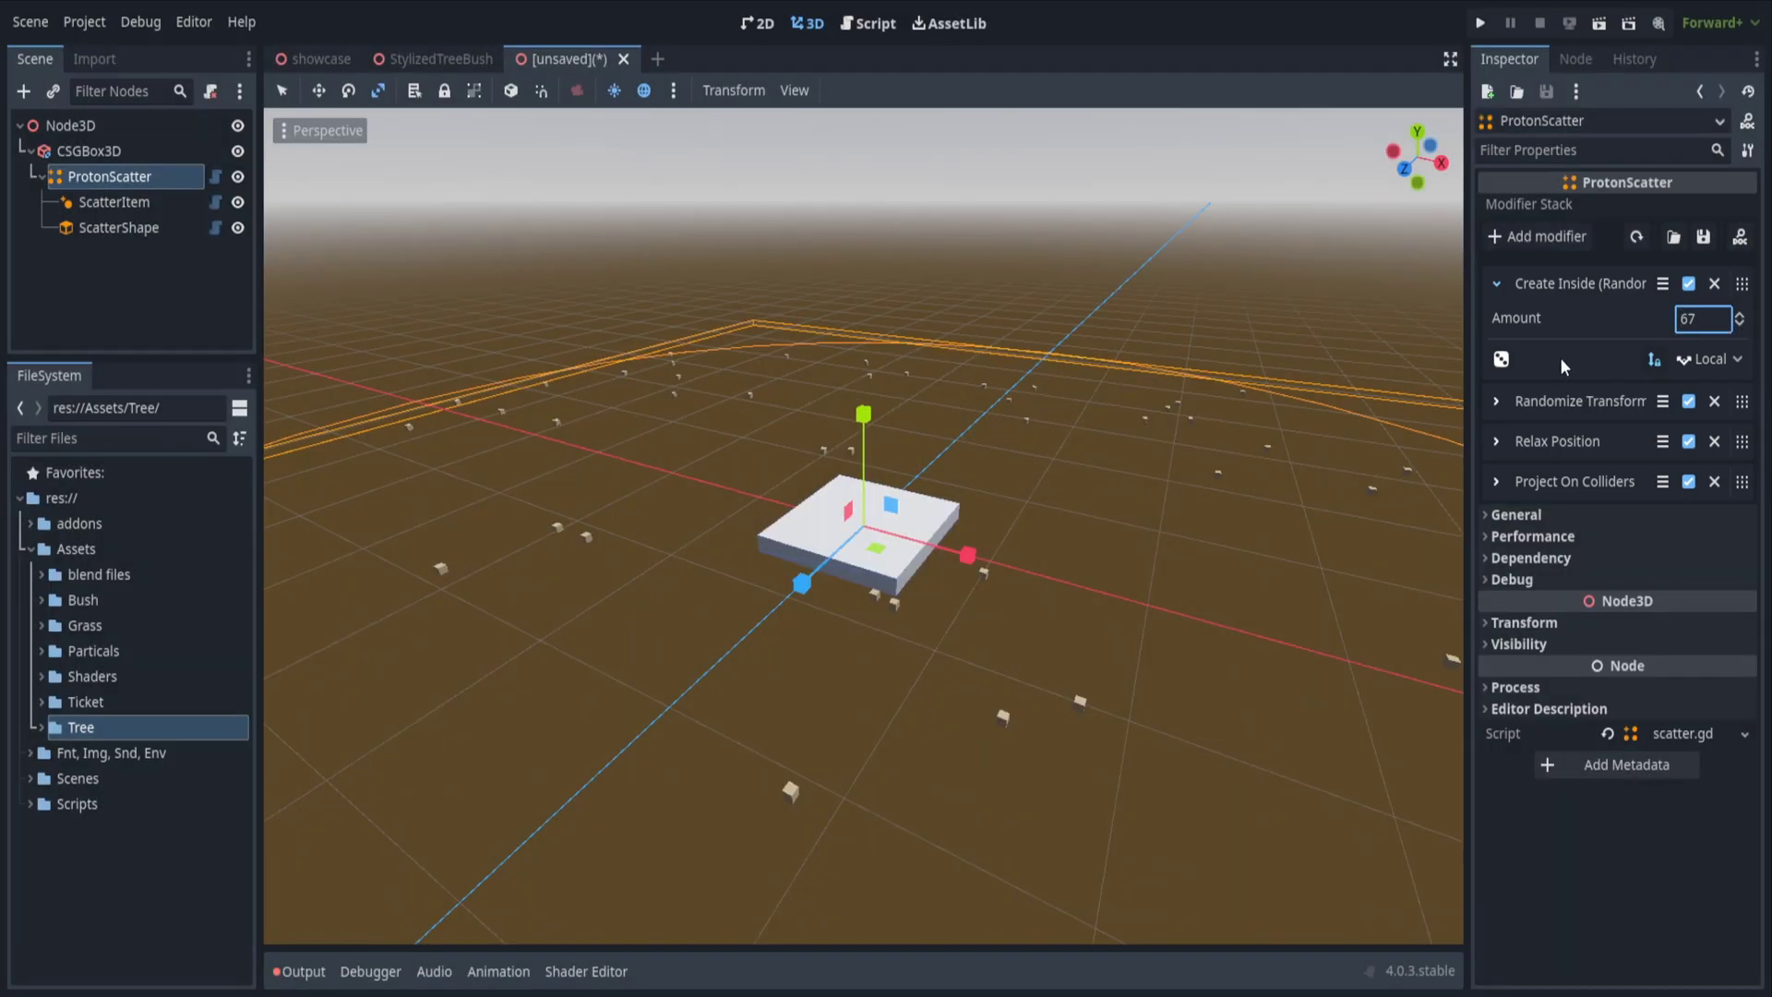
# Examine the settings of the Randomize Transforms, Relax Position and Project On Colliders modifiers, then collapse the modifier stack.
pyautogui.click(1497, 403)
pyautogui.click(1498, 403)
pyautogui.click(1496, 440)
pyautogui.click(1496, 440)
pyautogui.click(1494, 482)
pyautogui.click(1494, 481)
pyautogui.click(1495, 283)
pyautogui.click(1493, 282)
pyautogui.click(1489, 283)
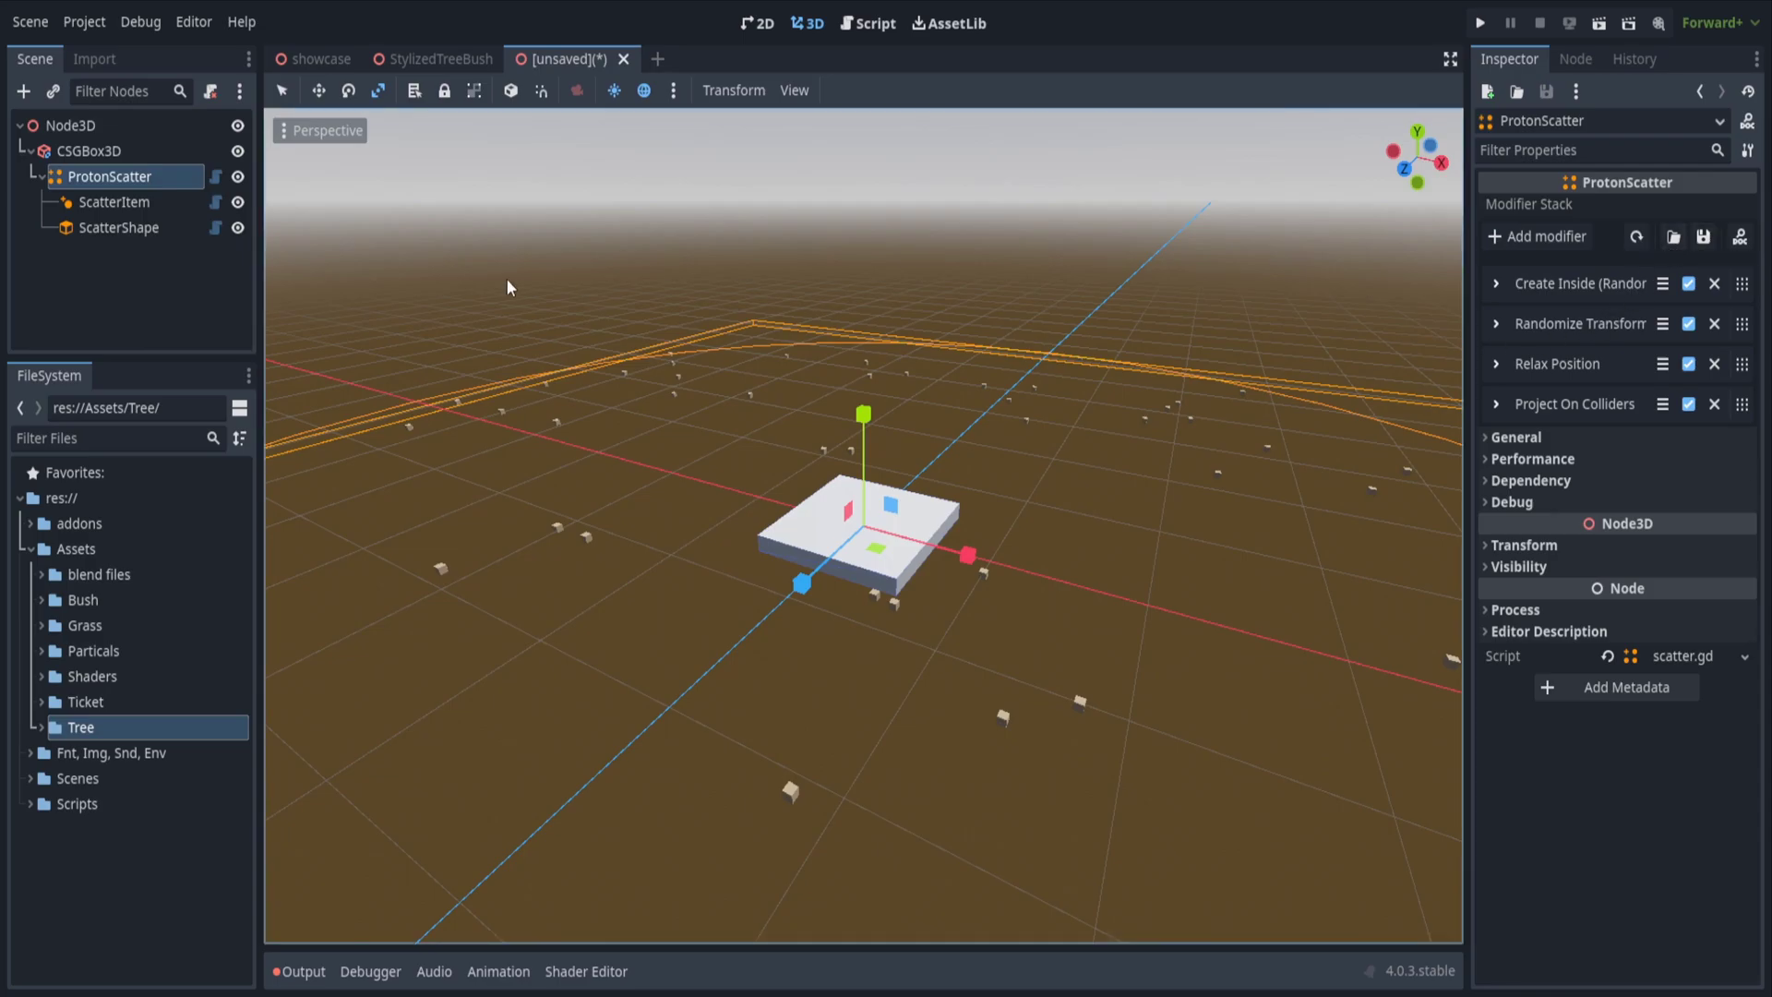
# Set the ScatterItem's source path to the bush scene in the project's Assets folder.
pyautogui.click(122, 205)
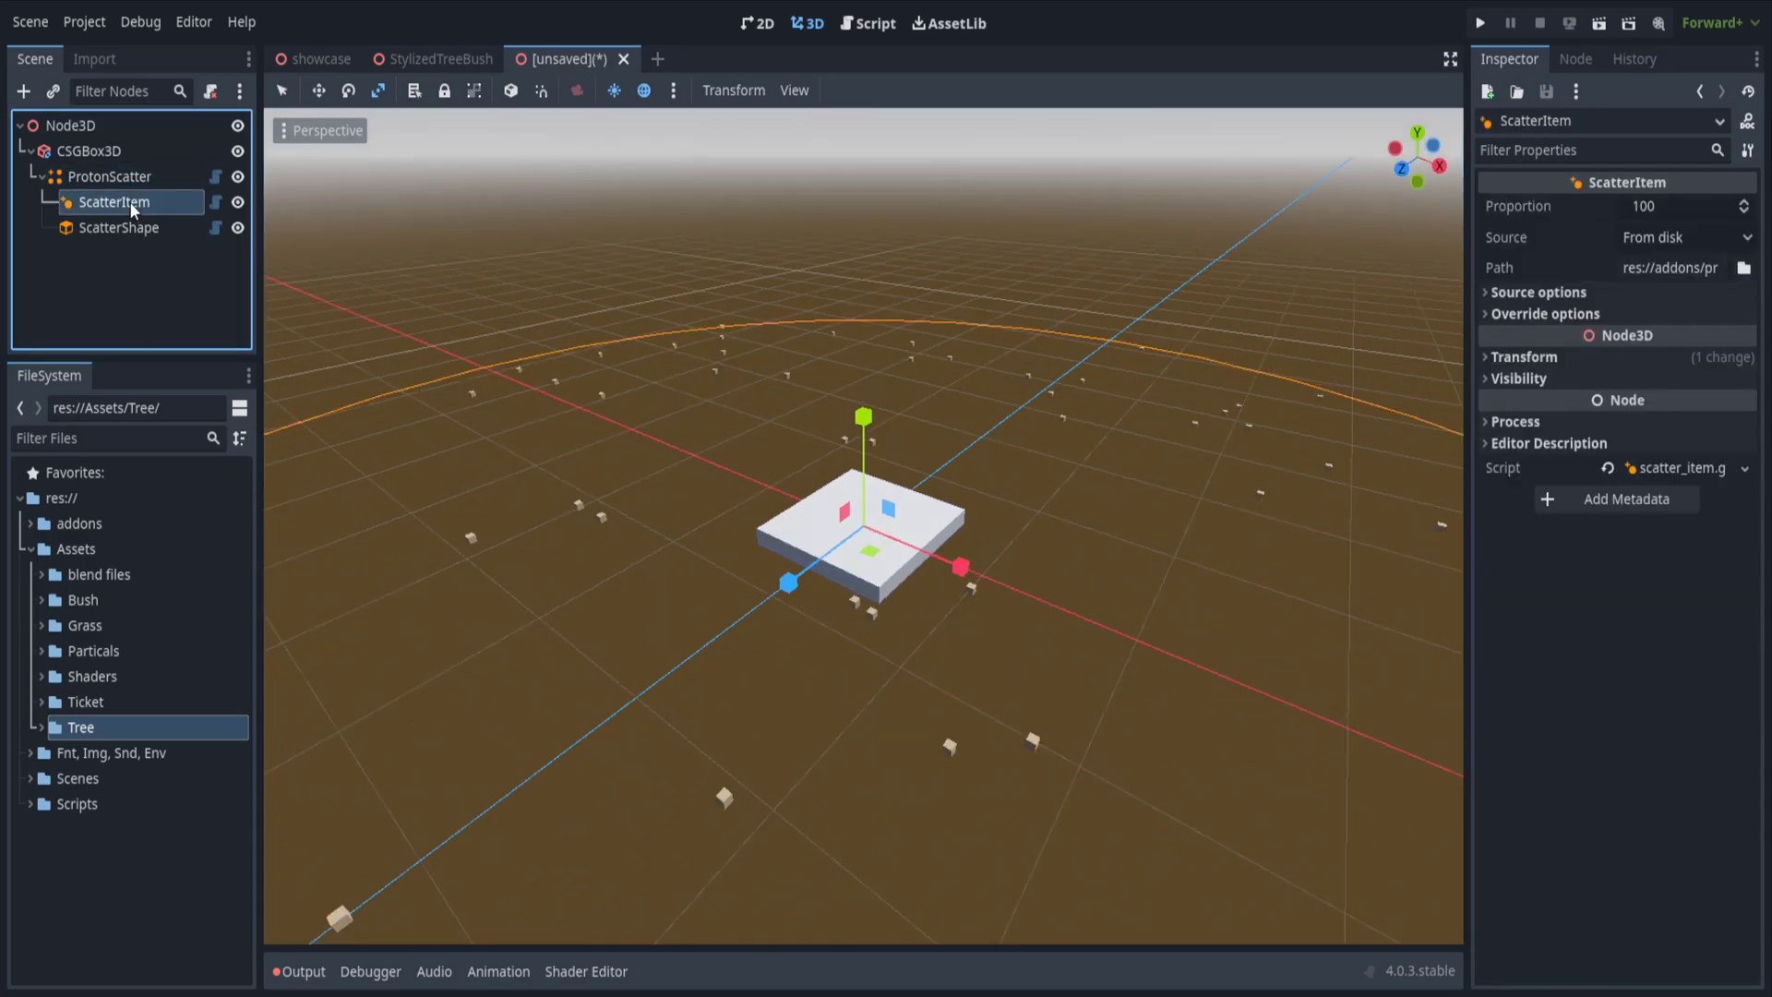
pyautogui.click(1740, 267)
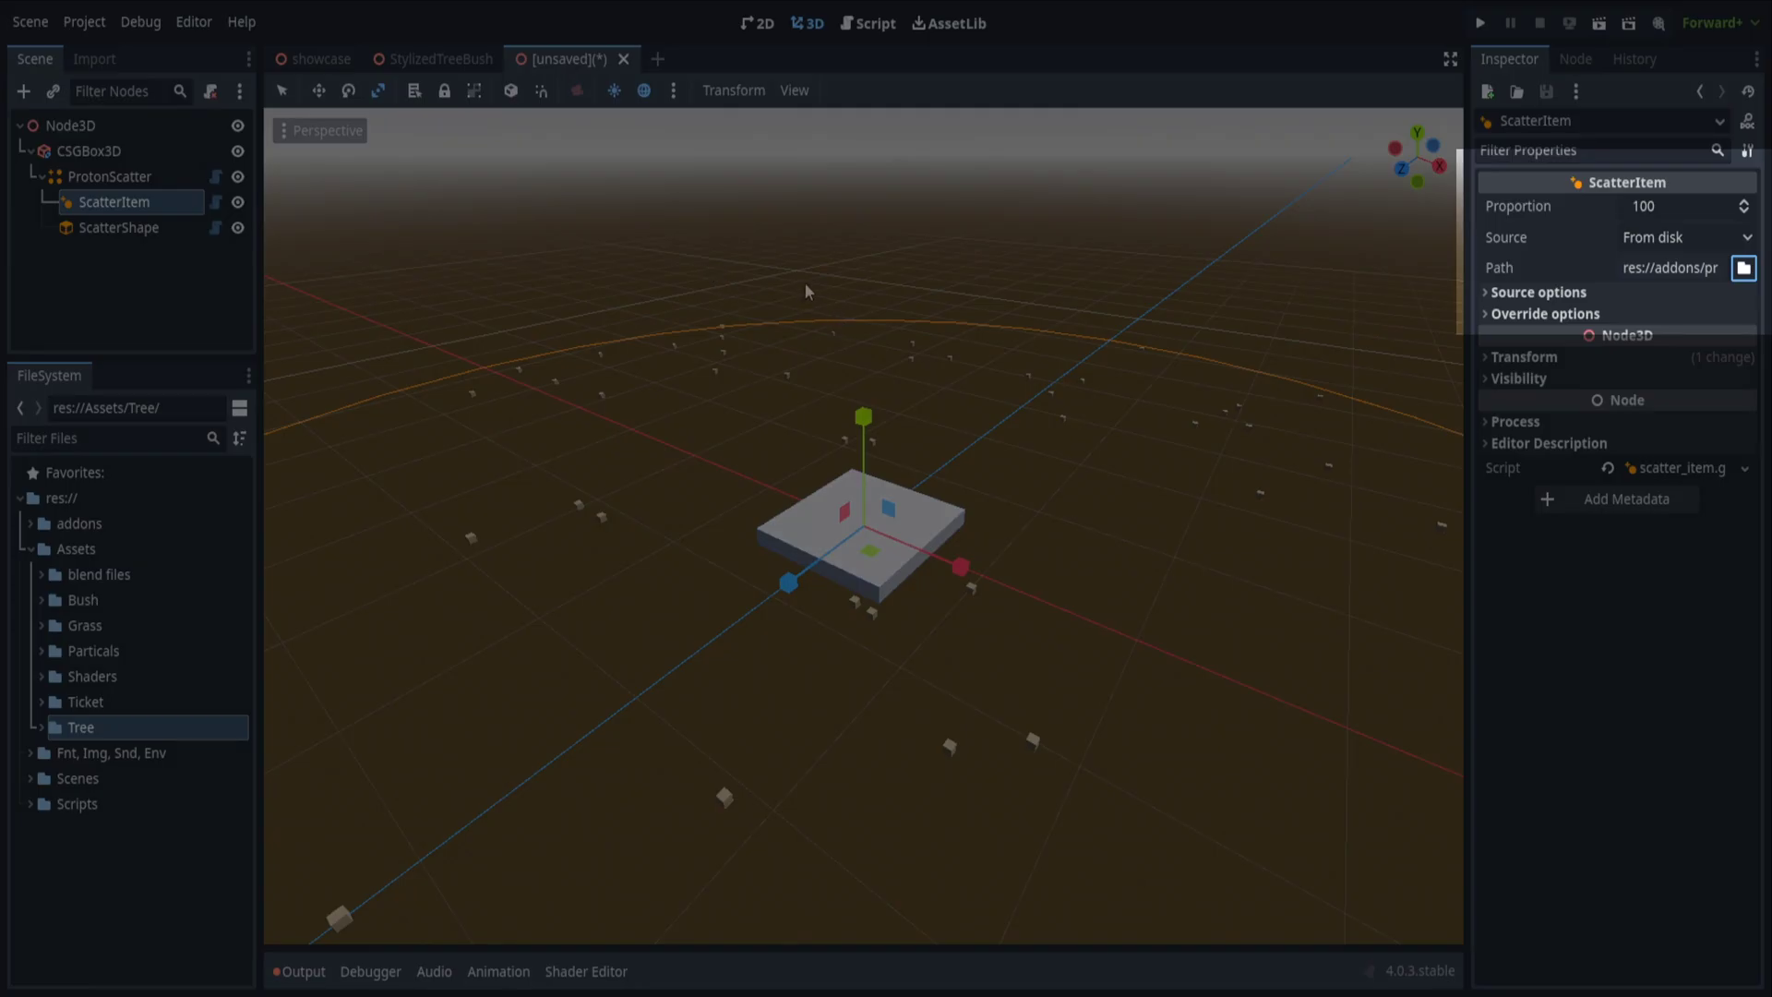
pyautogui.doubleClick(805, 280)
pyautogui.scroll(-3, 937, 380)
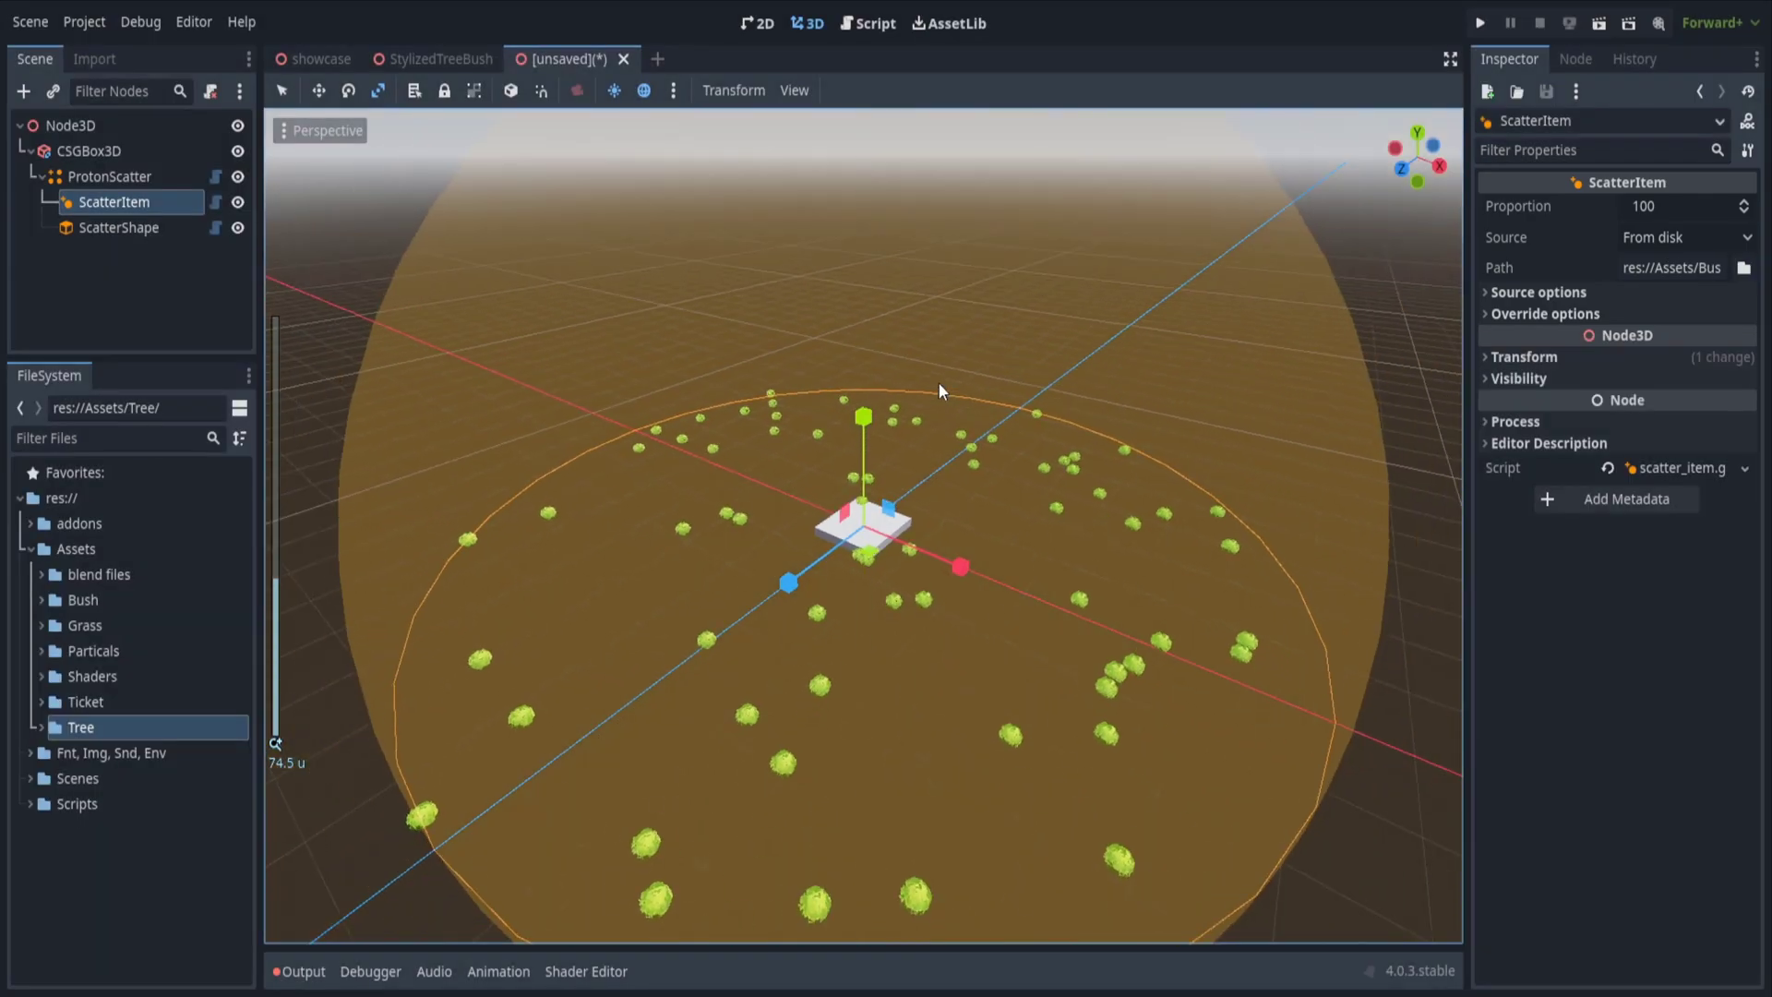
pyautogui.scroll(4, 939, 395)
pyautogui.moveTo(939, 395); pyautogui.dragTo(895, 325, button='middle')
# Reduce the Scale Multiplier in the ScatterItem's source options to make the bushes smaller.
pyautogui.click(1510, 294)
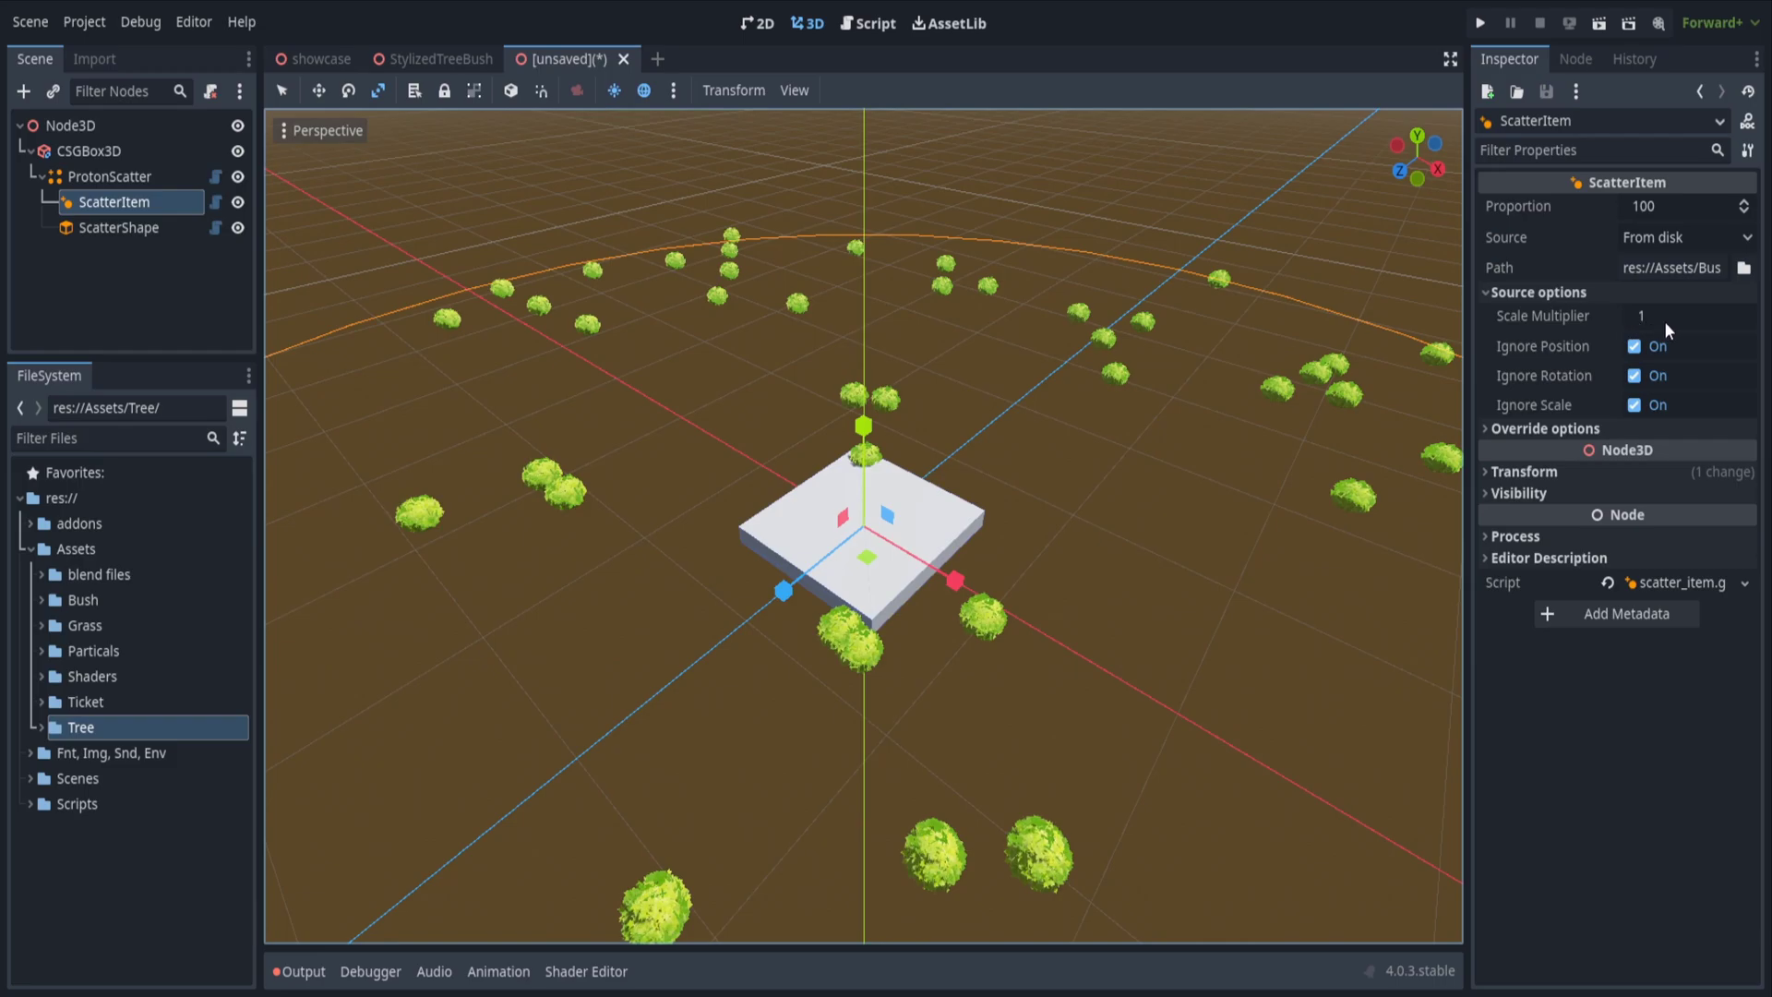
pyautogui.scroll(8, 1137, 401)
pyautogui.moveTo(1070, 494); pyautogui.dragTo(1061, 413, button='middle')
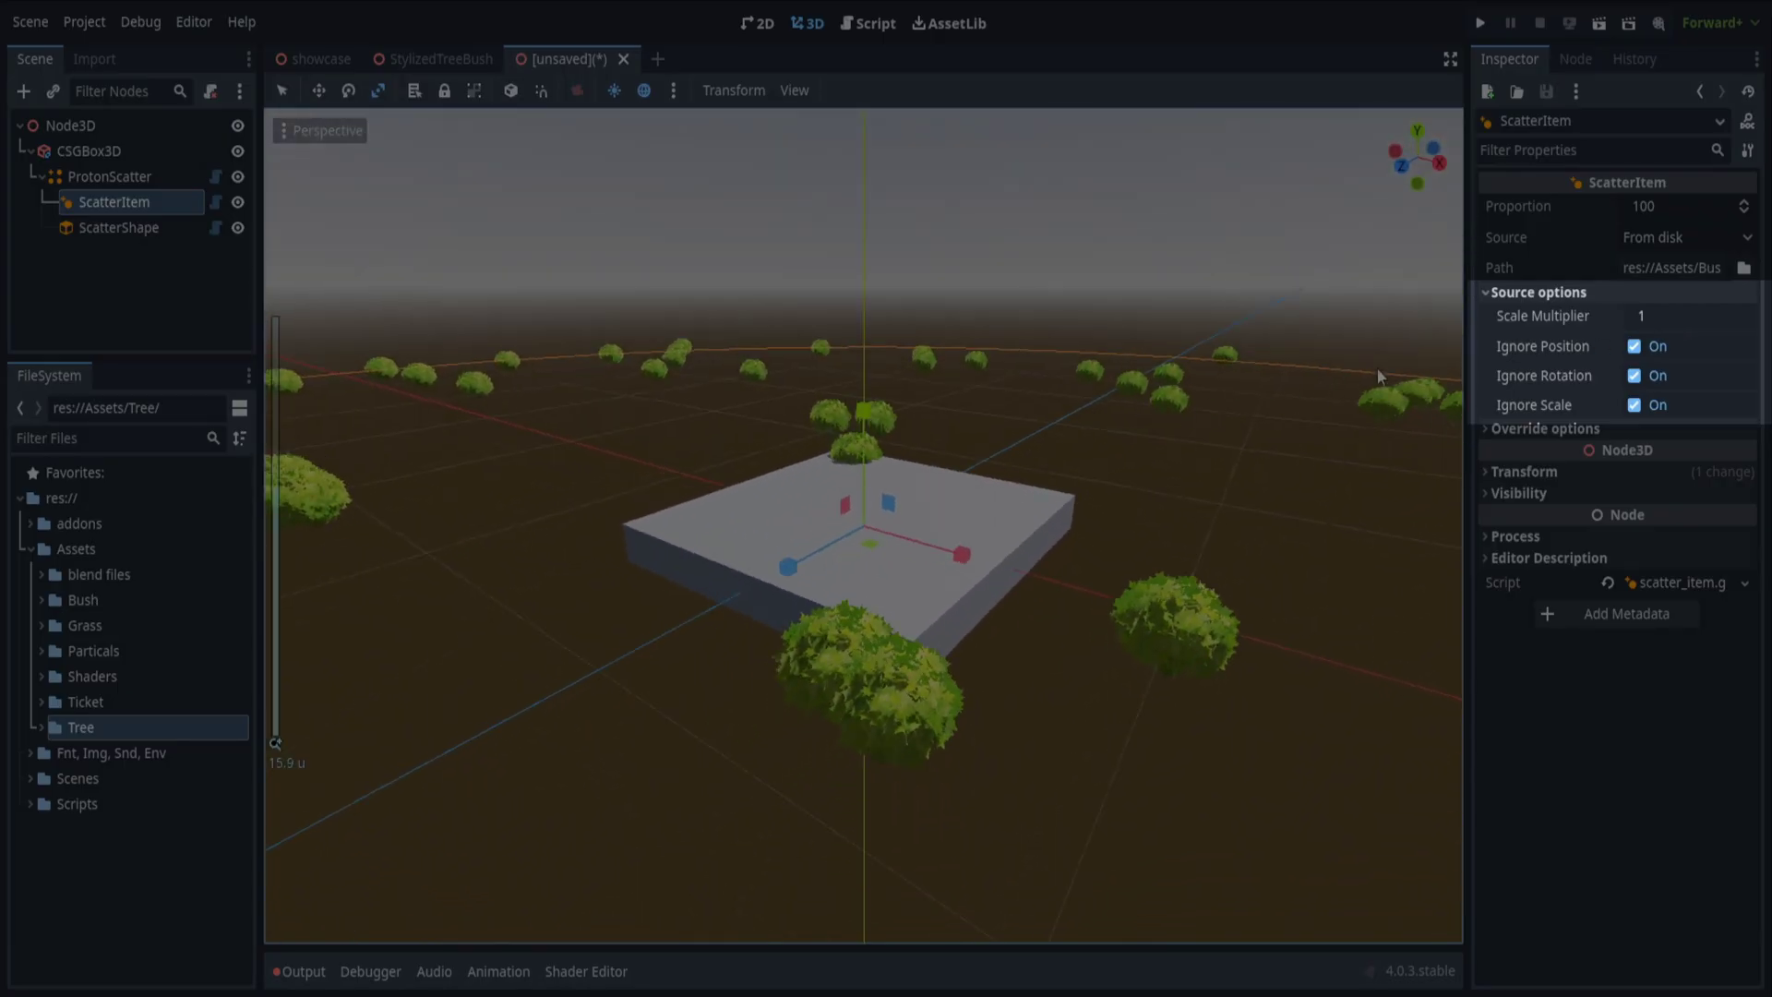
pyautogui.moveTo(1680, 310); pyautogui.dragTo(1627, 310)
# Enable Use Collision on the CSGBox3D platform and raise the ProtonScatter node slightly.
pyautogui.click(88, 150)
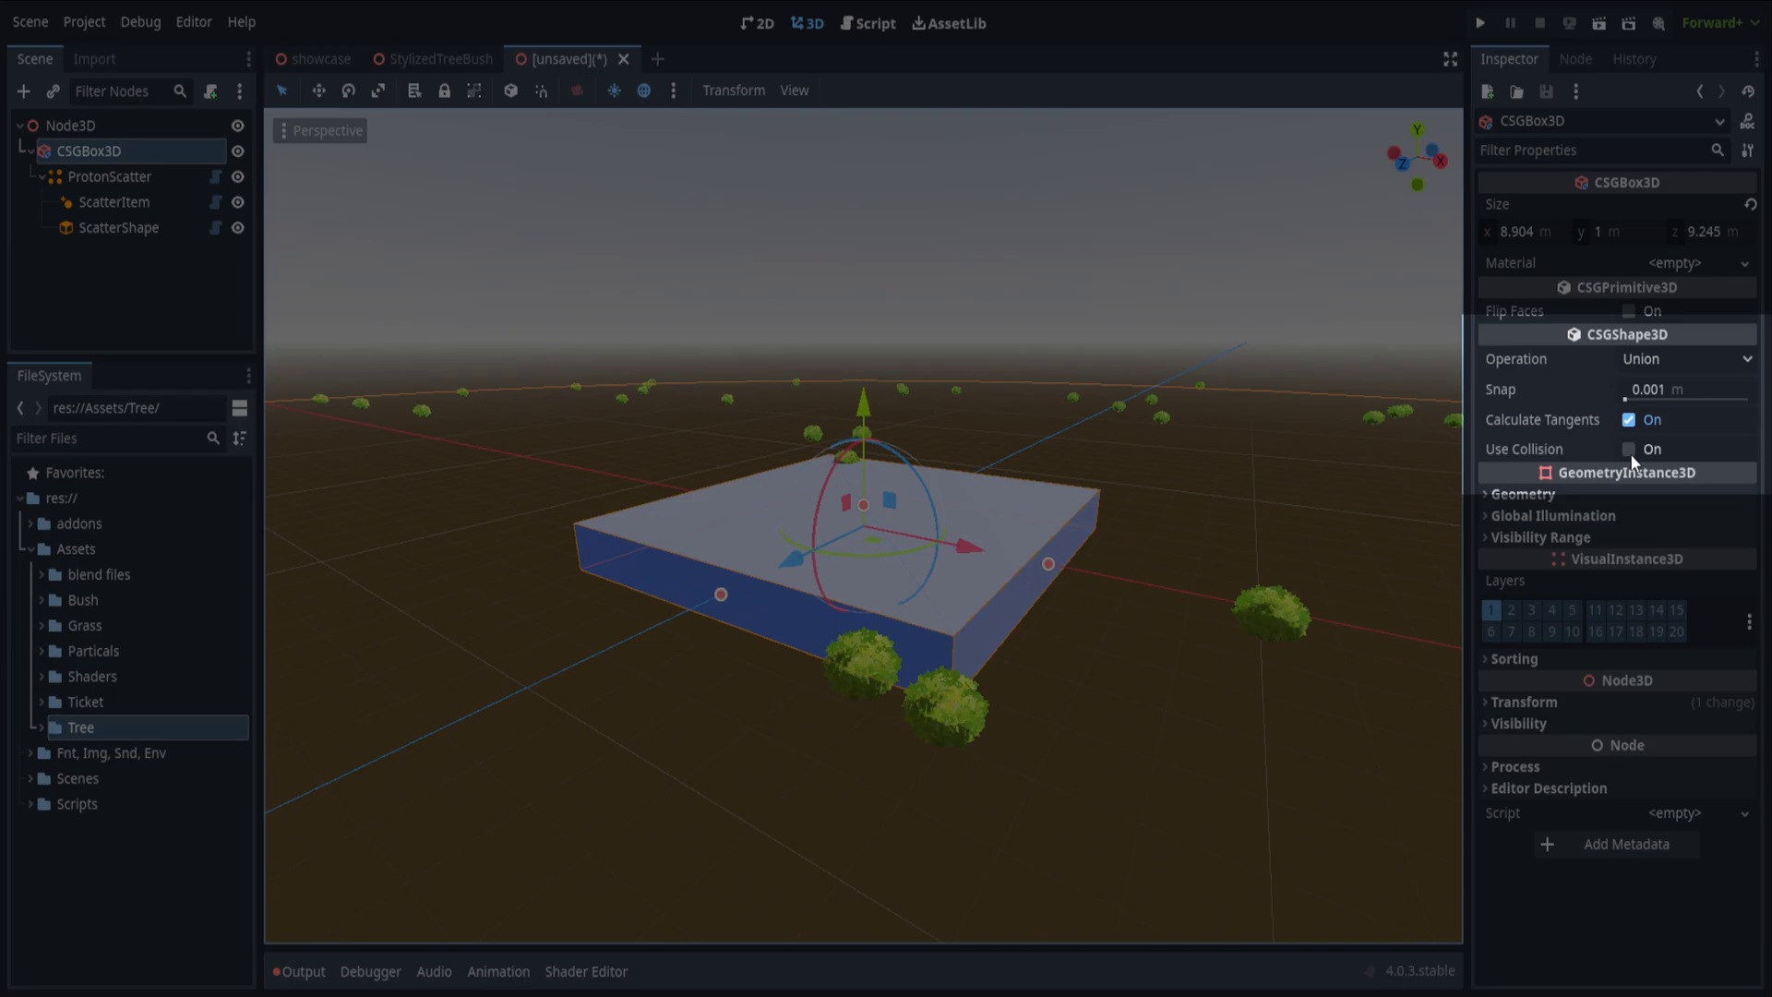
pyautogui.click(1628, 449)
pyautogui.click(108, 176)
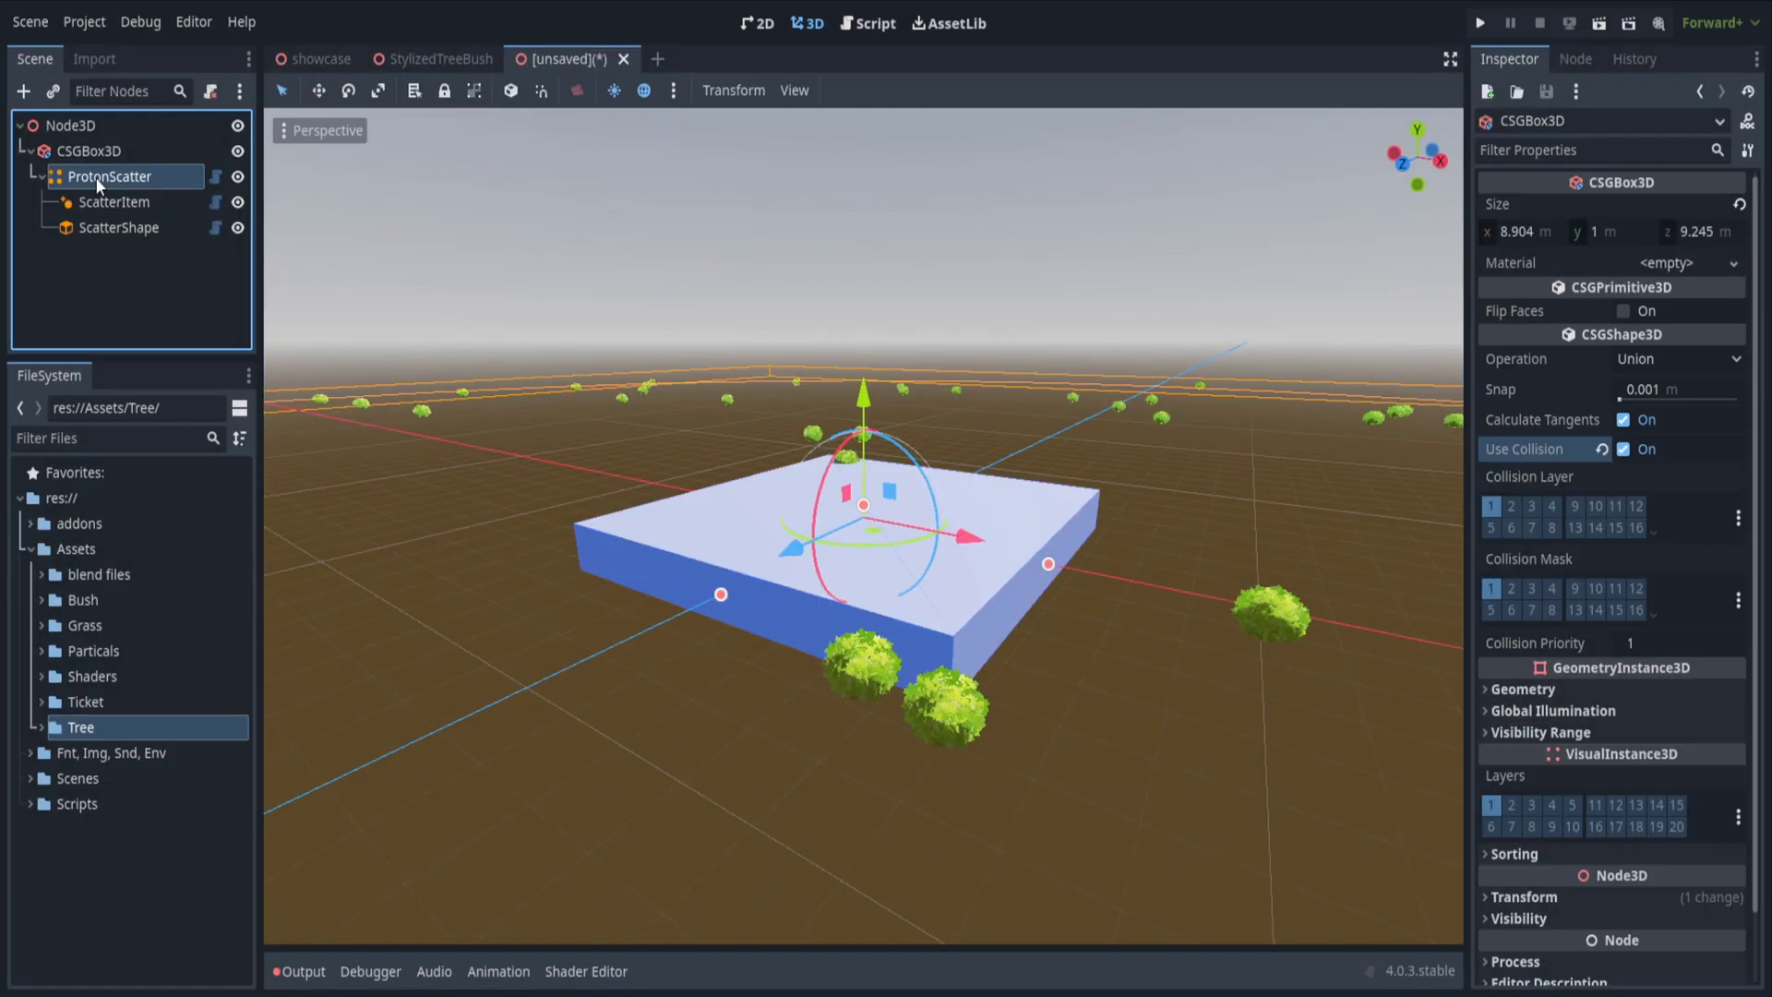
pyautogui.moveTo(865, 408); pyautogui.dragTo(863, 395)
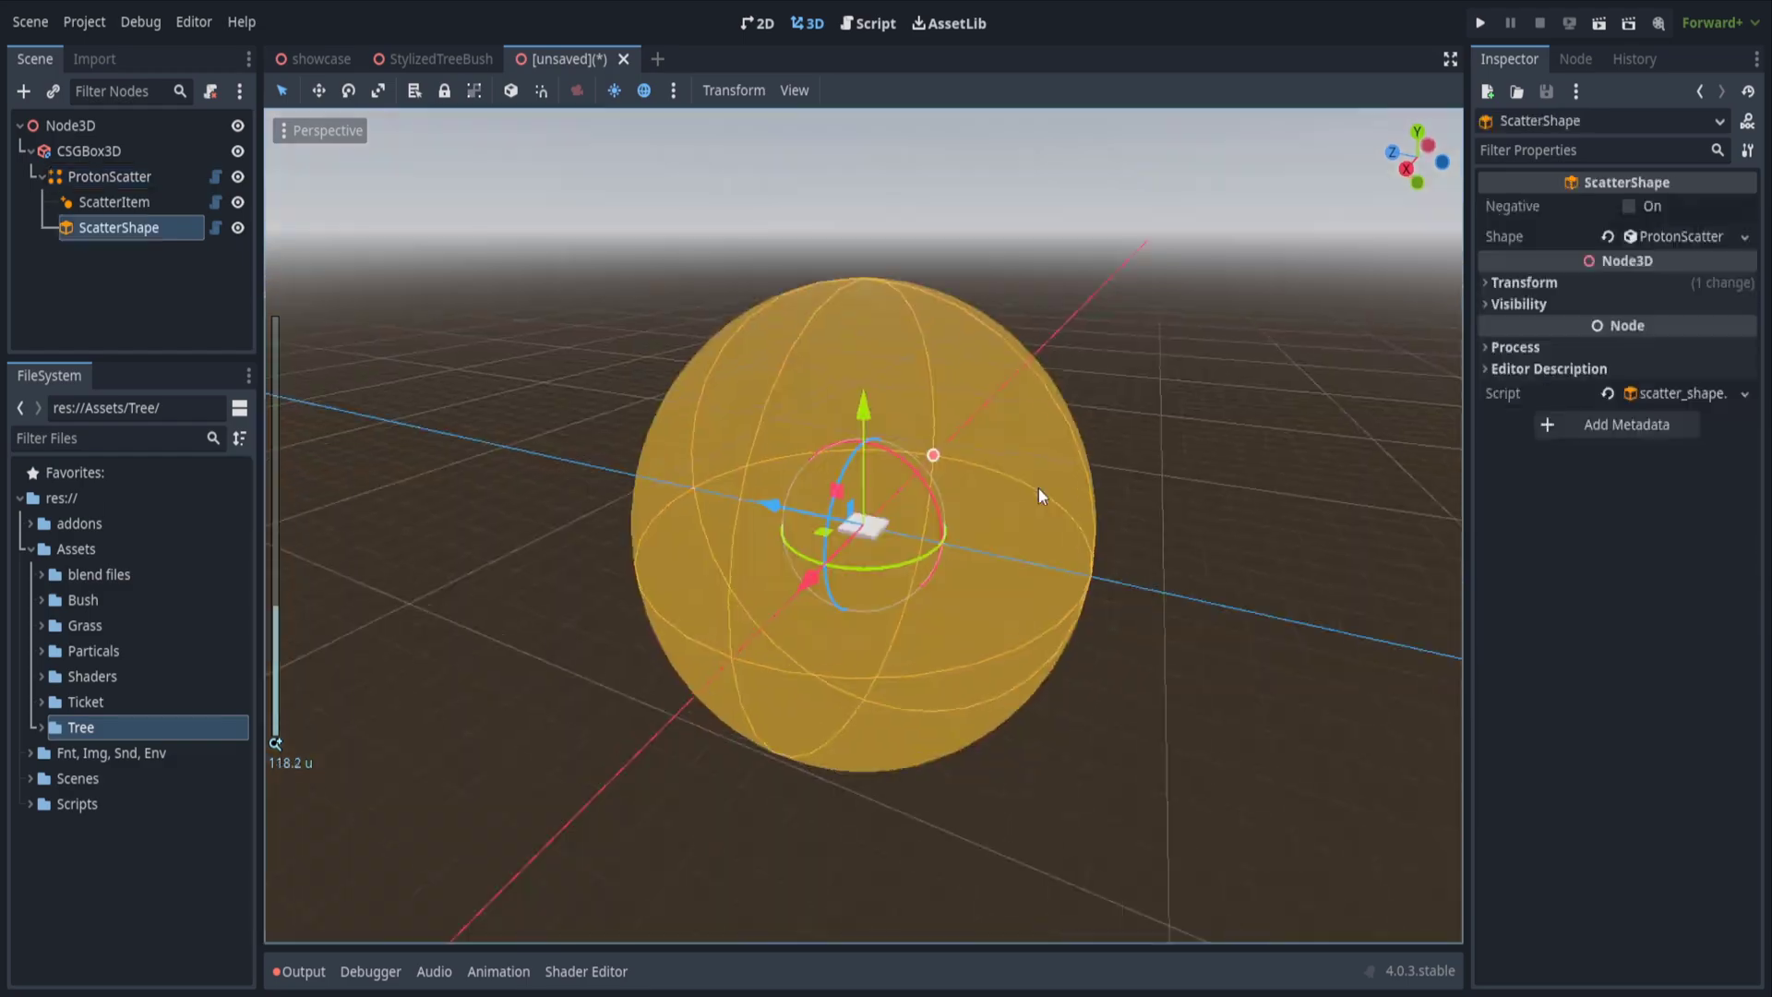
# Shrink the ScatterShape's sphere to a radius of about 5.9 so the bushes gather on the platform.
pyautogui.scroll(-5, 1038, 489)
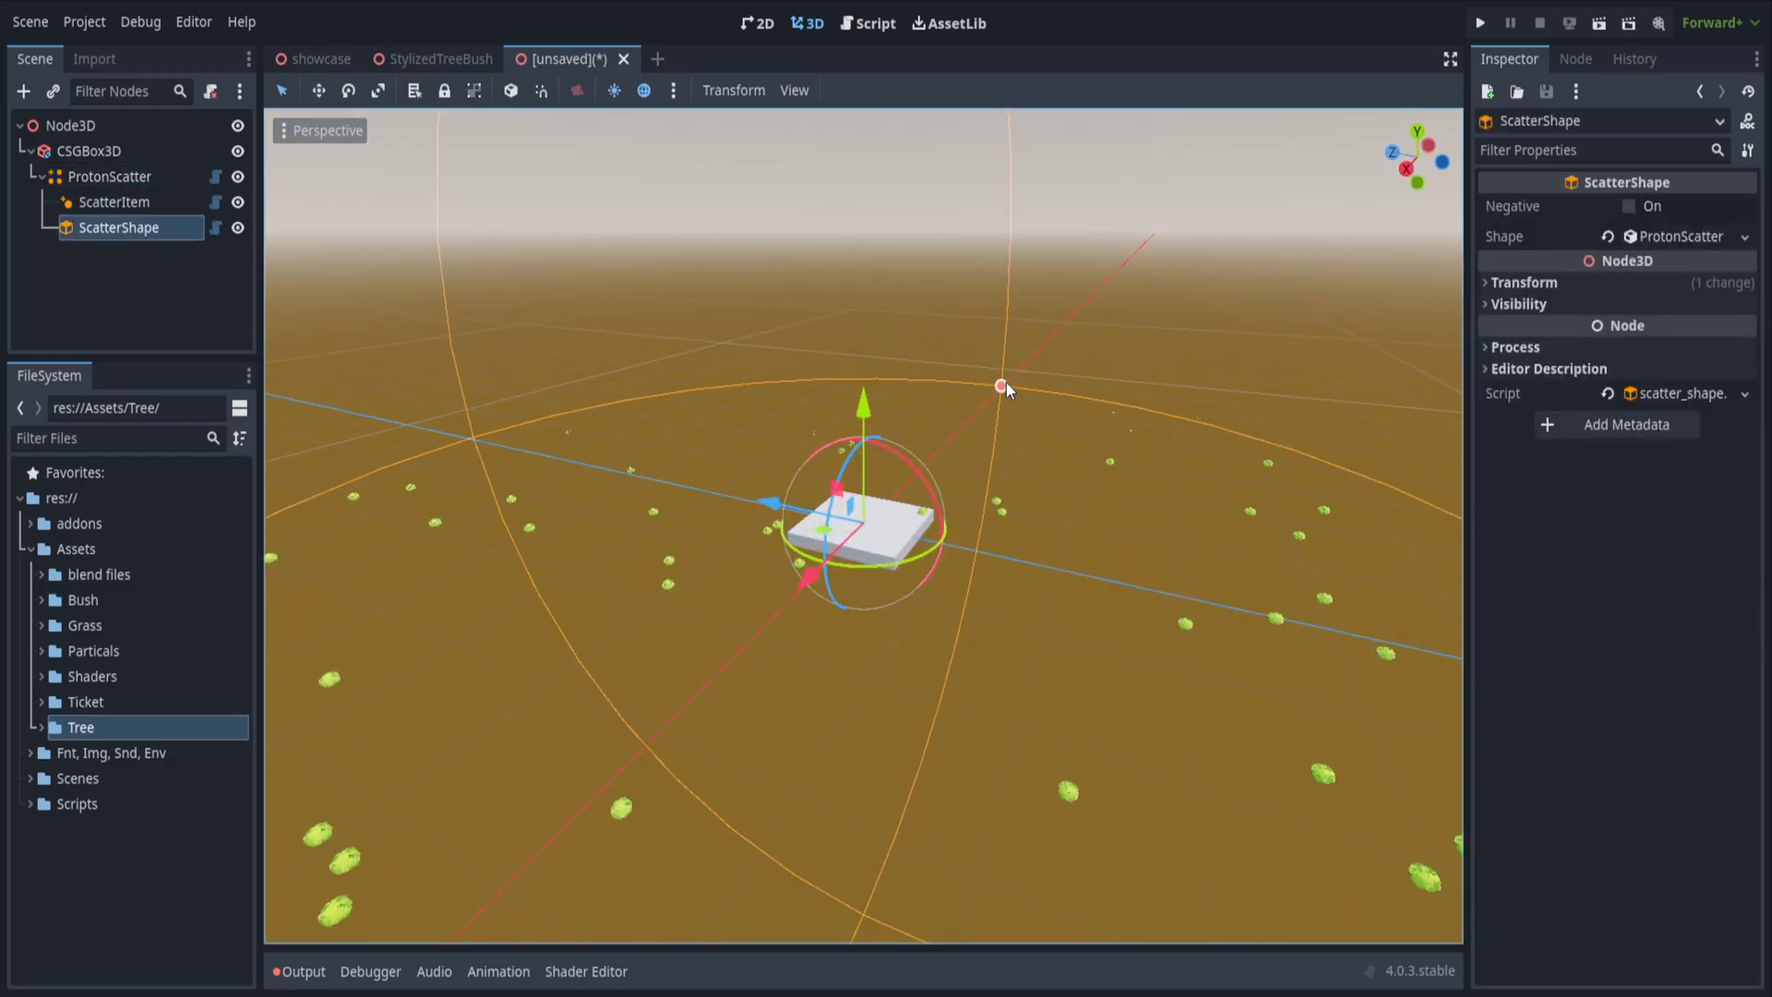
pyautogui.moveTo(1004, 384); pyautogui.dragTo(865, 466)
pyautogui.scroll(19, 934, 489)
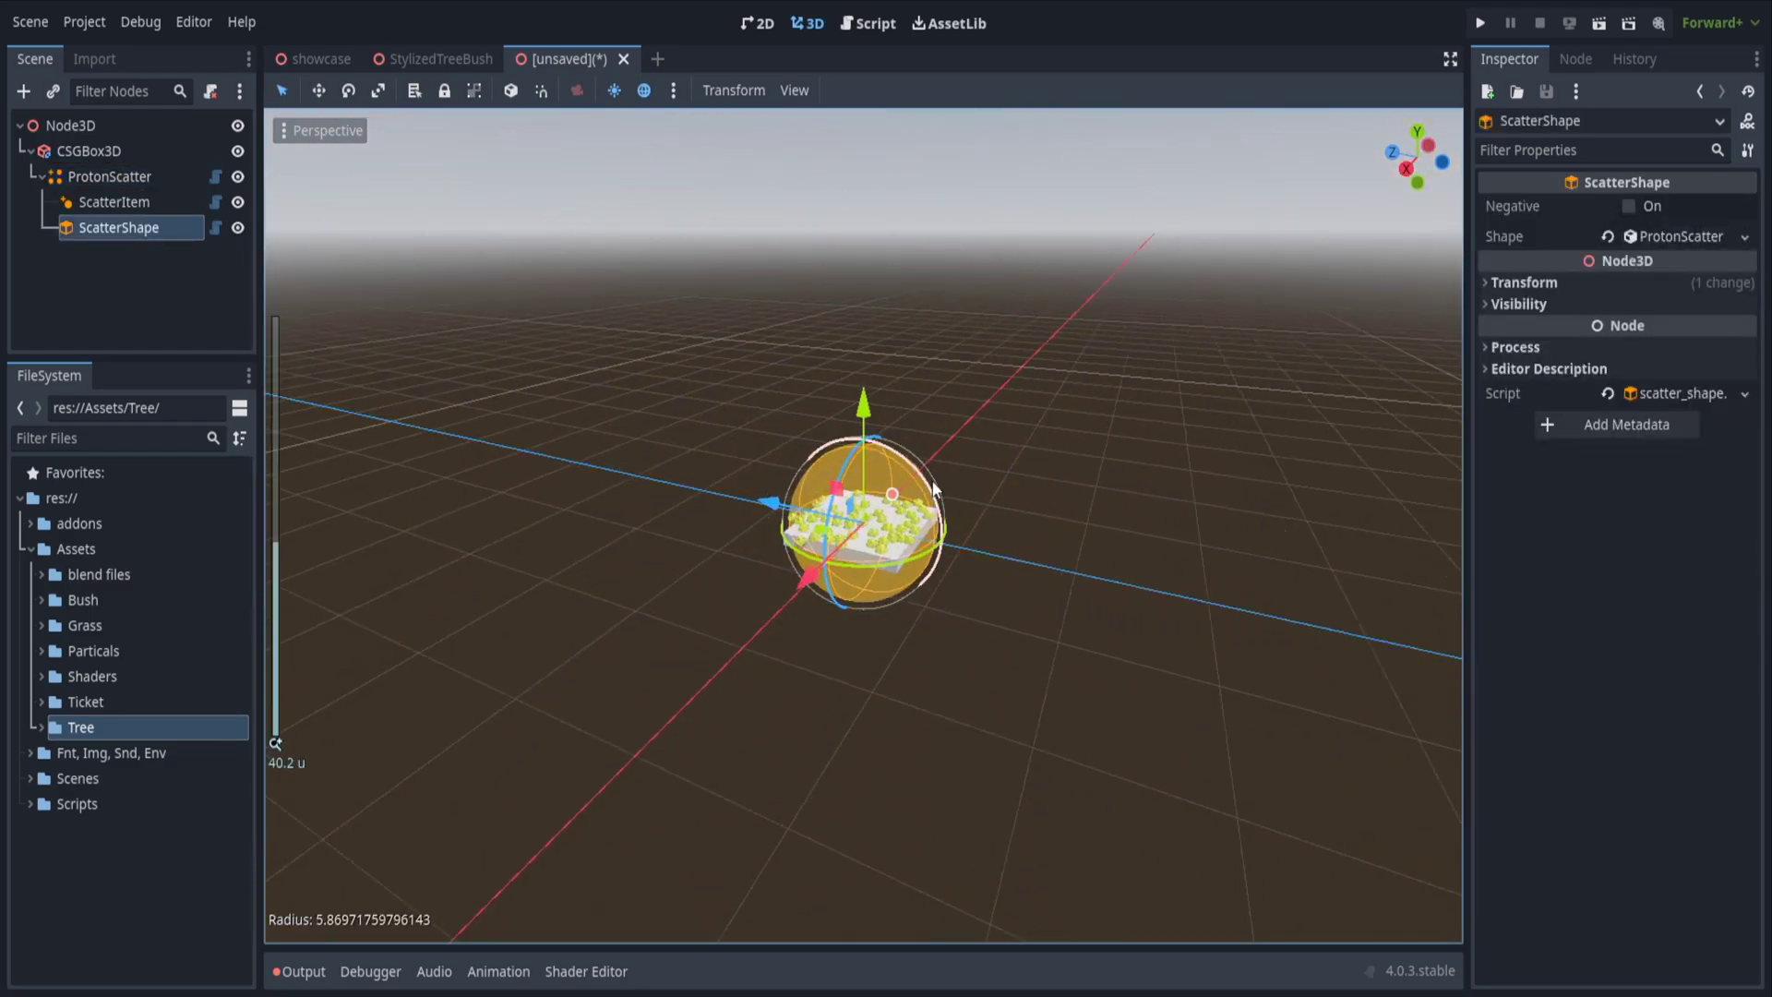
pyautogui.click(1165, 434)
pyautogui.moveTo(862, 479); pyautogui.dragTo(688, 443, button='middle')
pyautogui.scroll(12, 1120, 437)
pyautogui.scroll(-10, 893, 452)
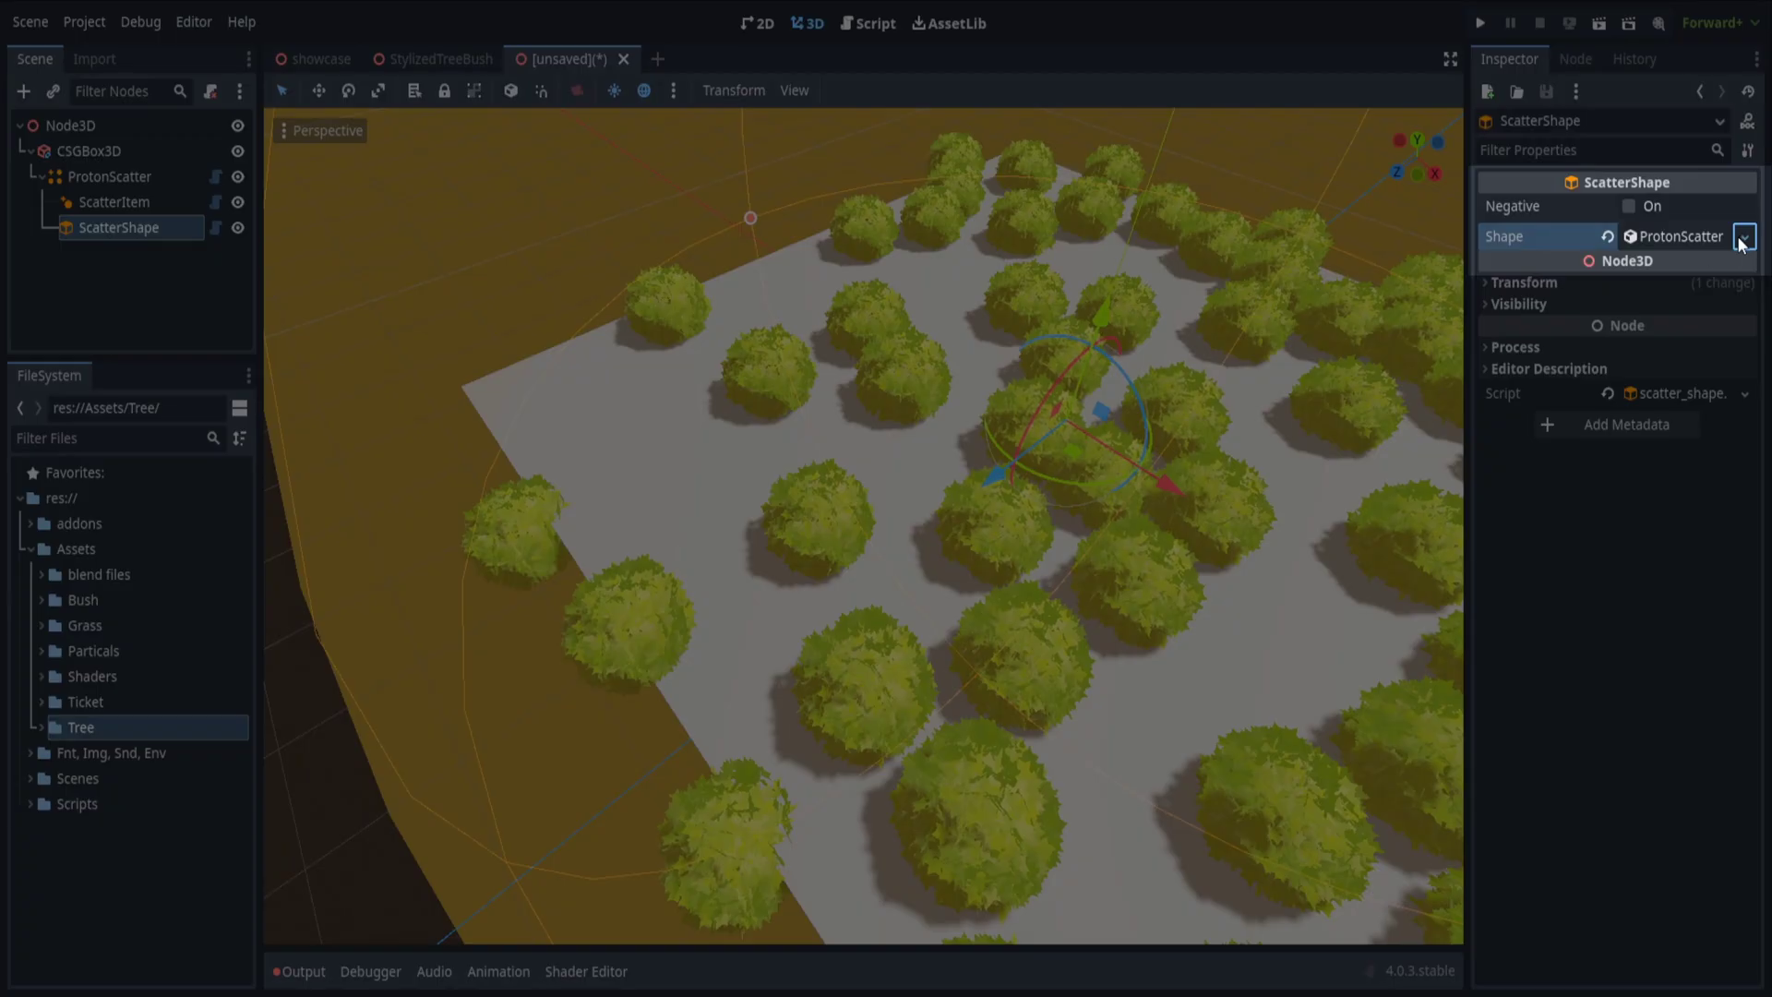
# Change the ScatterShape to a box, stretch it to about 5.6 × 7.3 across the platform and adjust its height.
pyautogui.click(1665, 293)
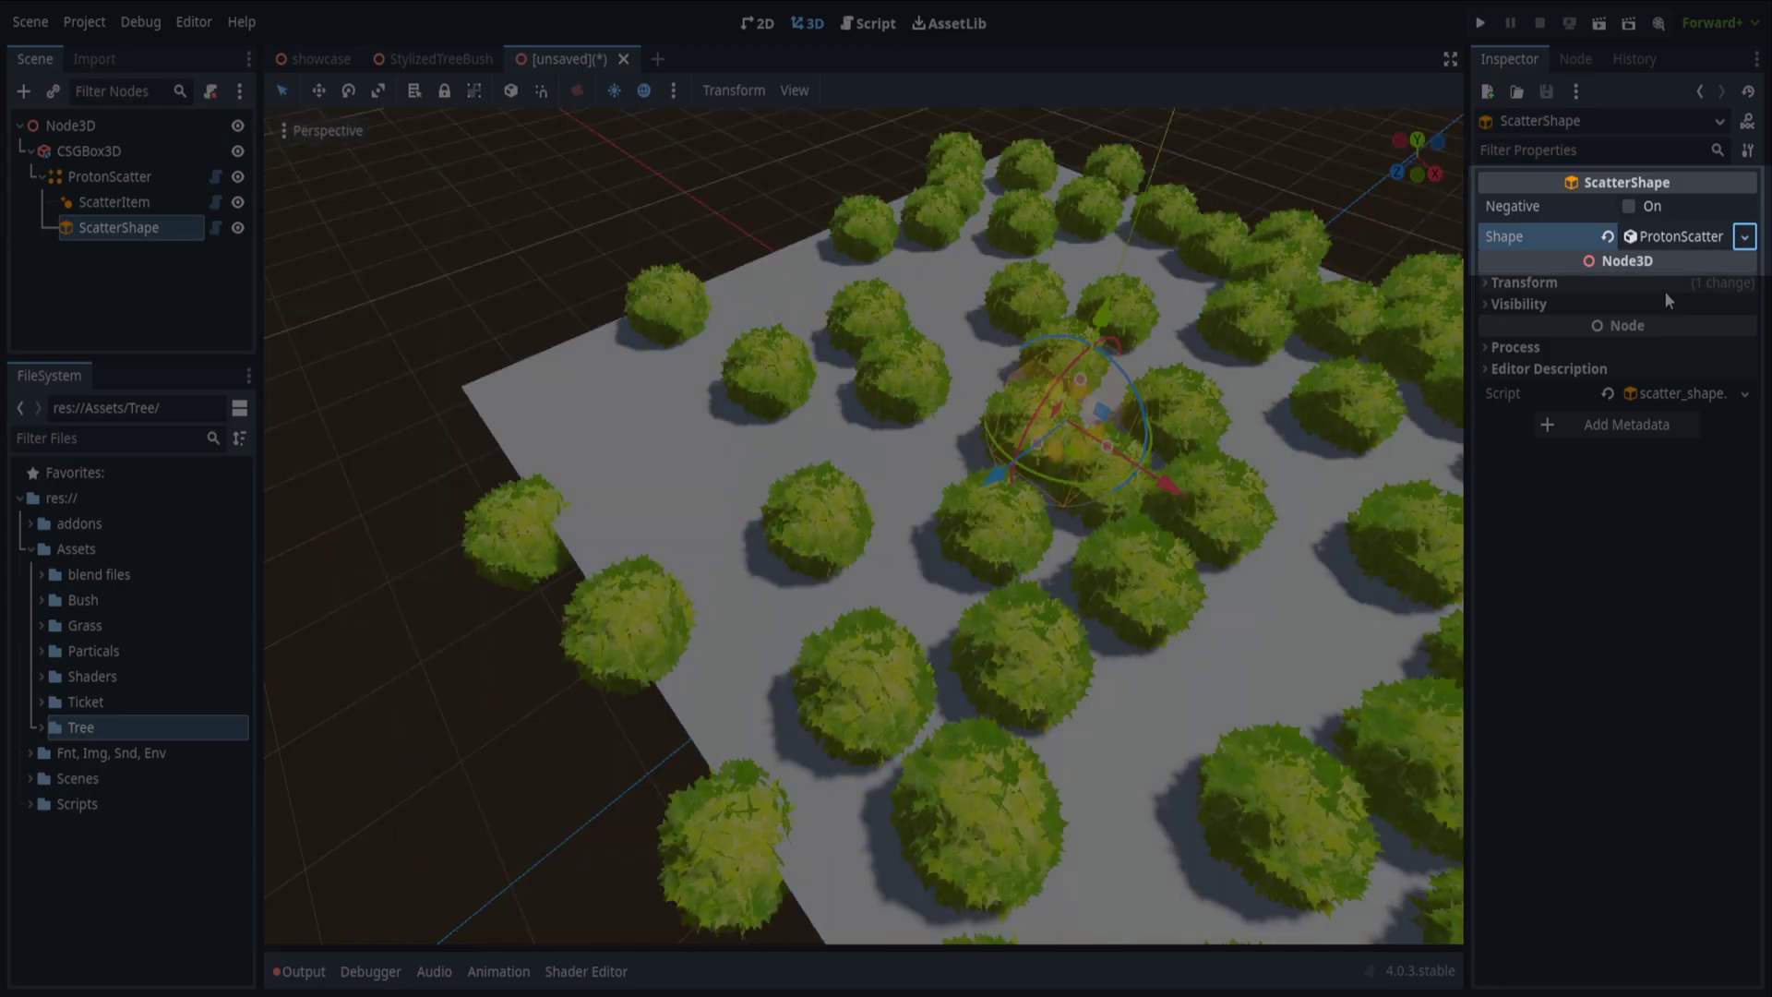
pyautogui.scroll(-6, 1083, 380)
pyautogui.scroll(6, 1082, 380)
pyautogui.moveTo(1082, 380); pyautogui.dragTo(1088, 367, button='middle')
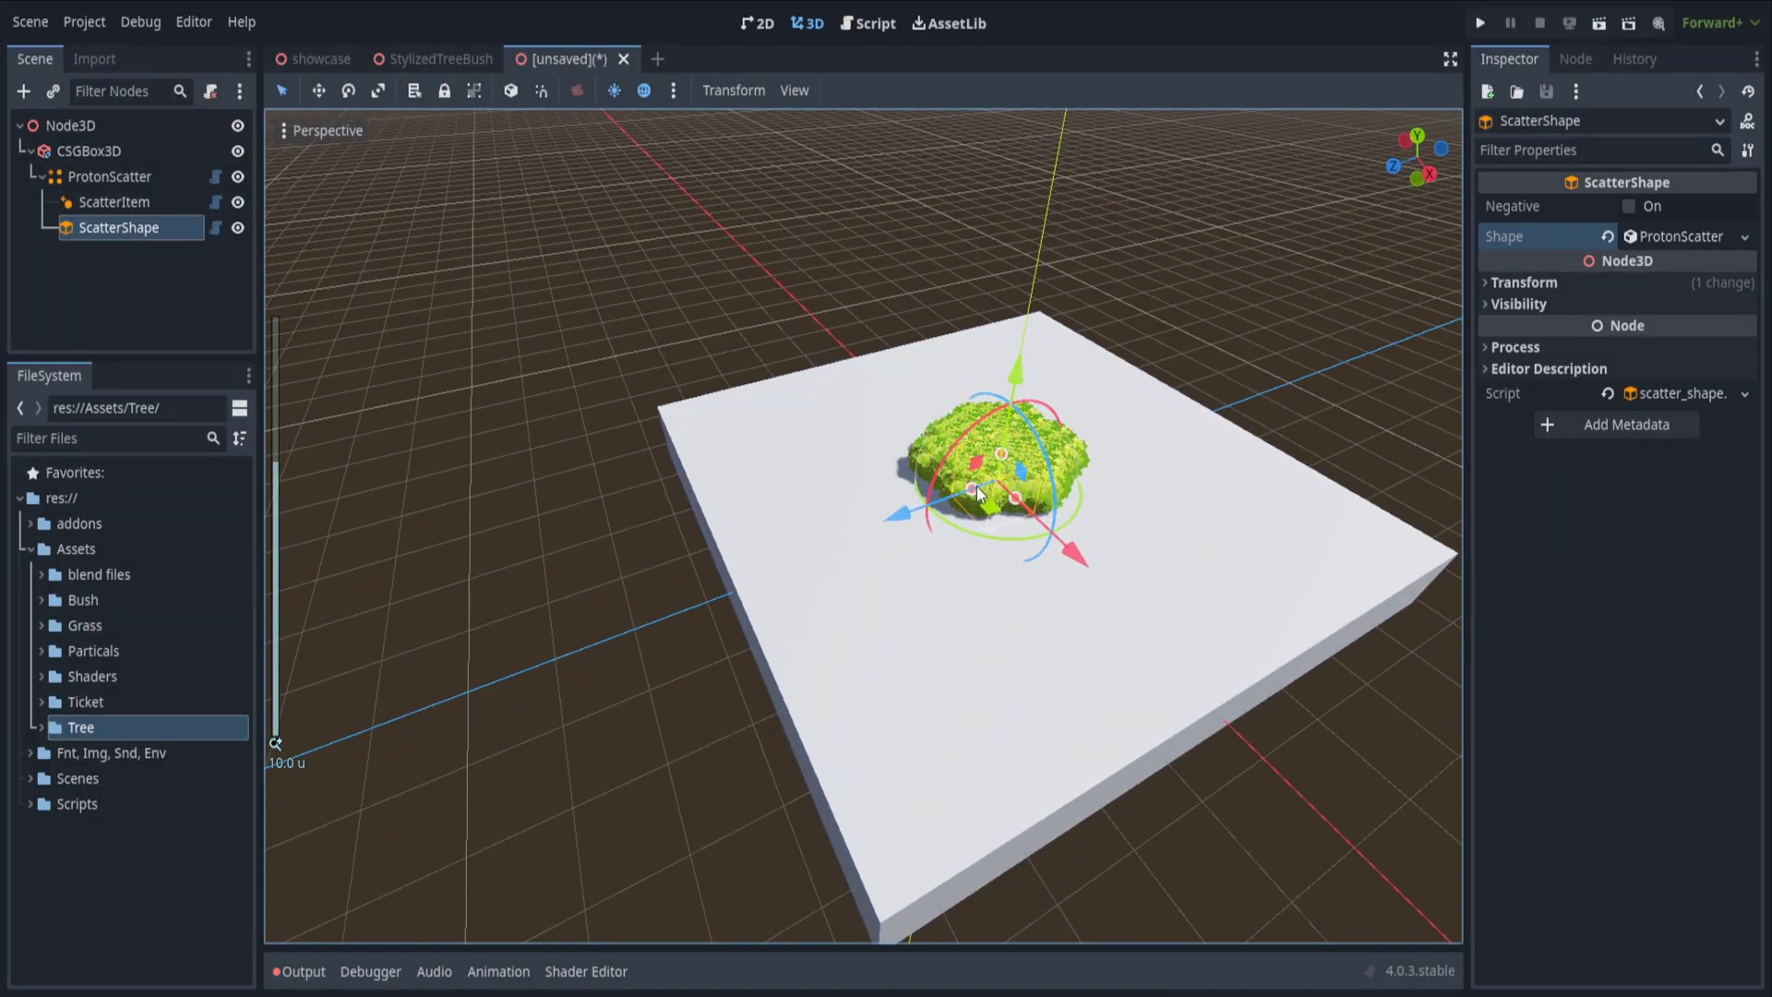
pyautogui.moveTo(979, 493); pyautogui.dragTo(1193, 628)
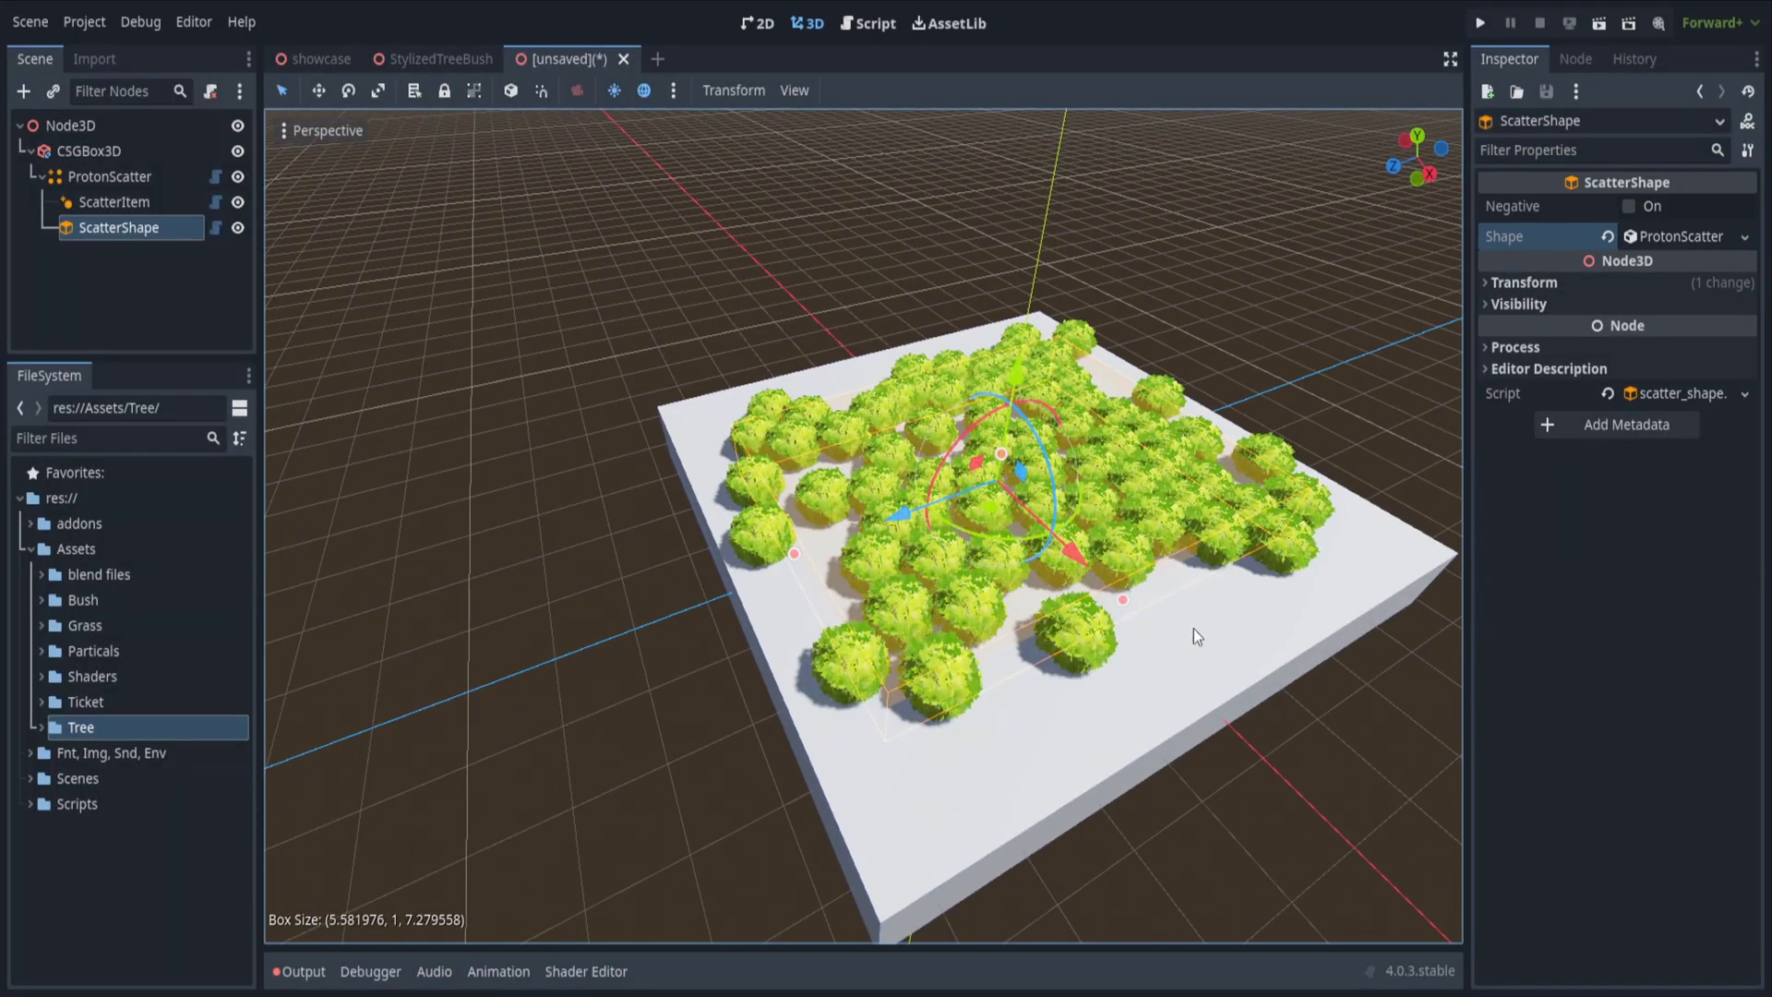
pyautogui.moveTo(1193, 628); pyautogui.dragTo(1032, 467, button='middle')
pyautogui.moveTo(999, 452); pyautogui.dragTo(999, 387)
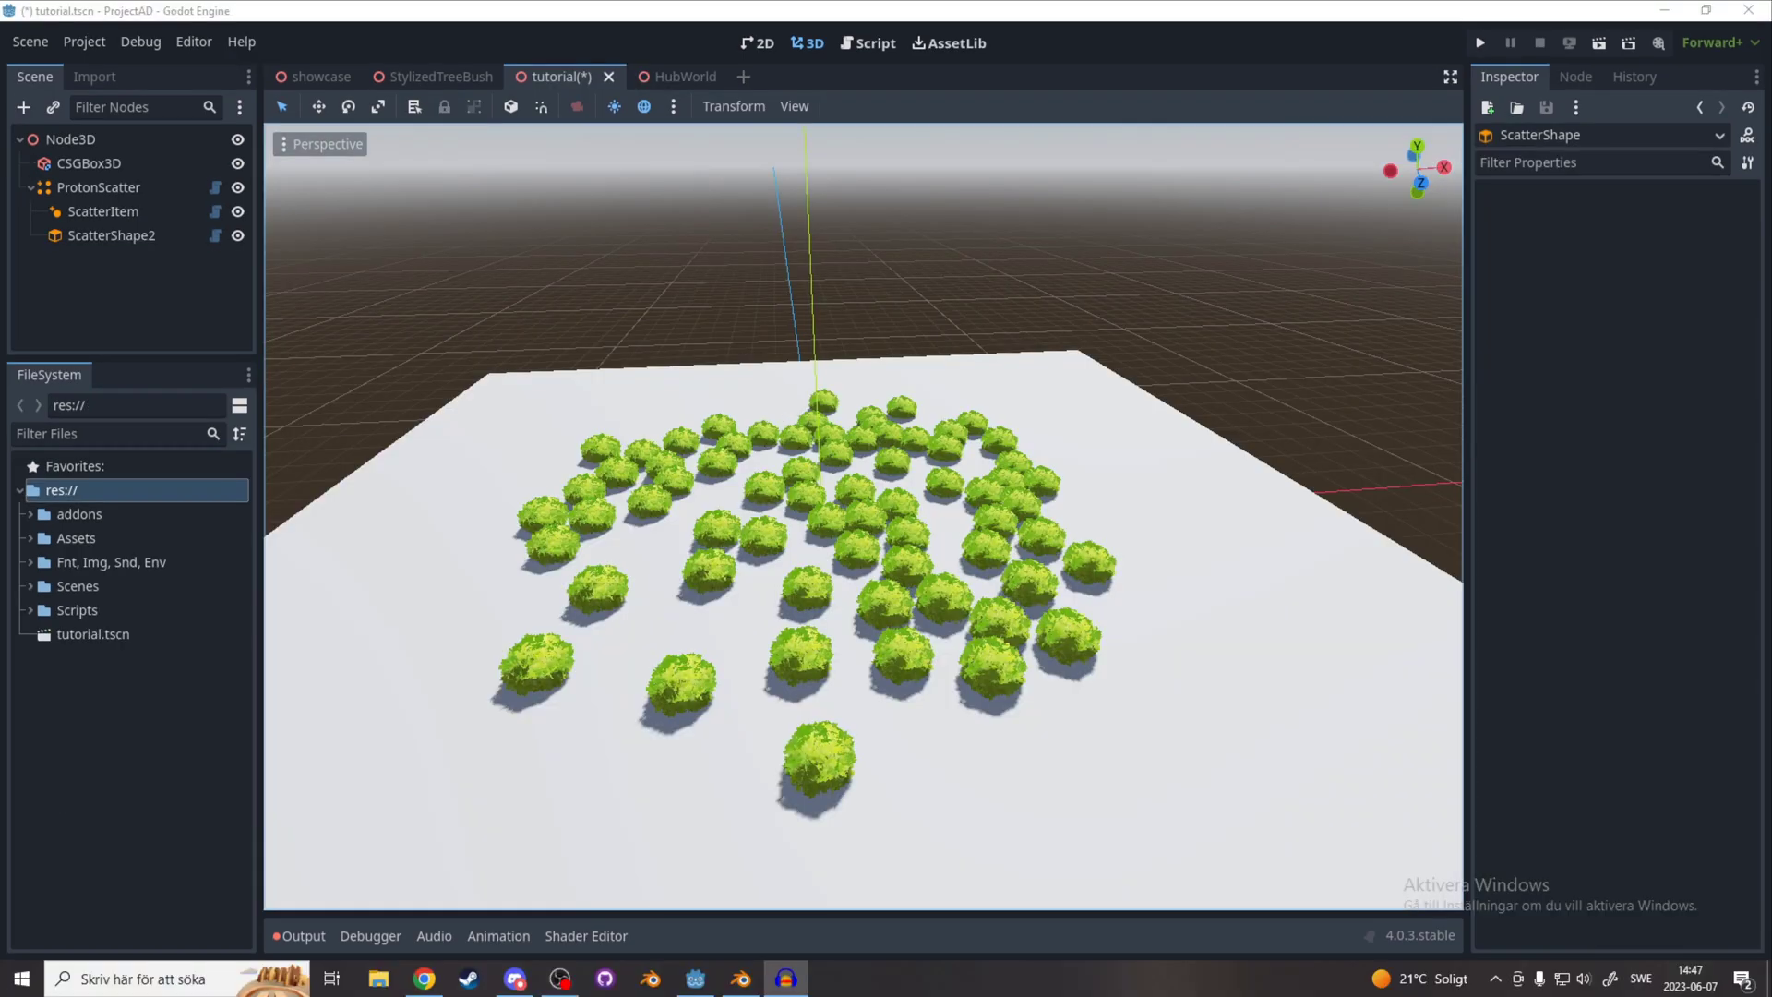
# Duplicate the ProtonScatter node with its children and select the copy's ScatterItem.
pyautogui.click(902, 275)
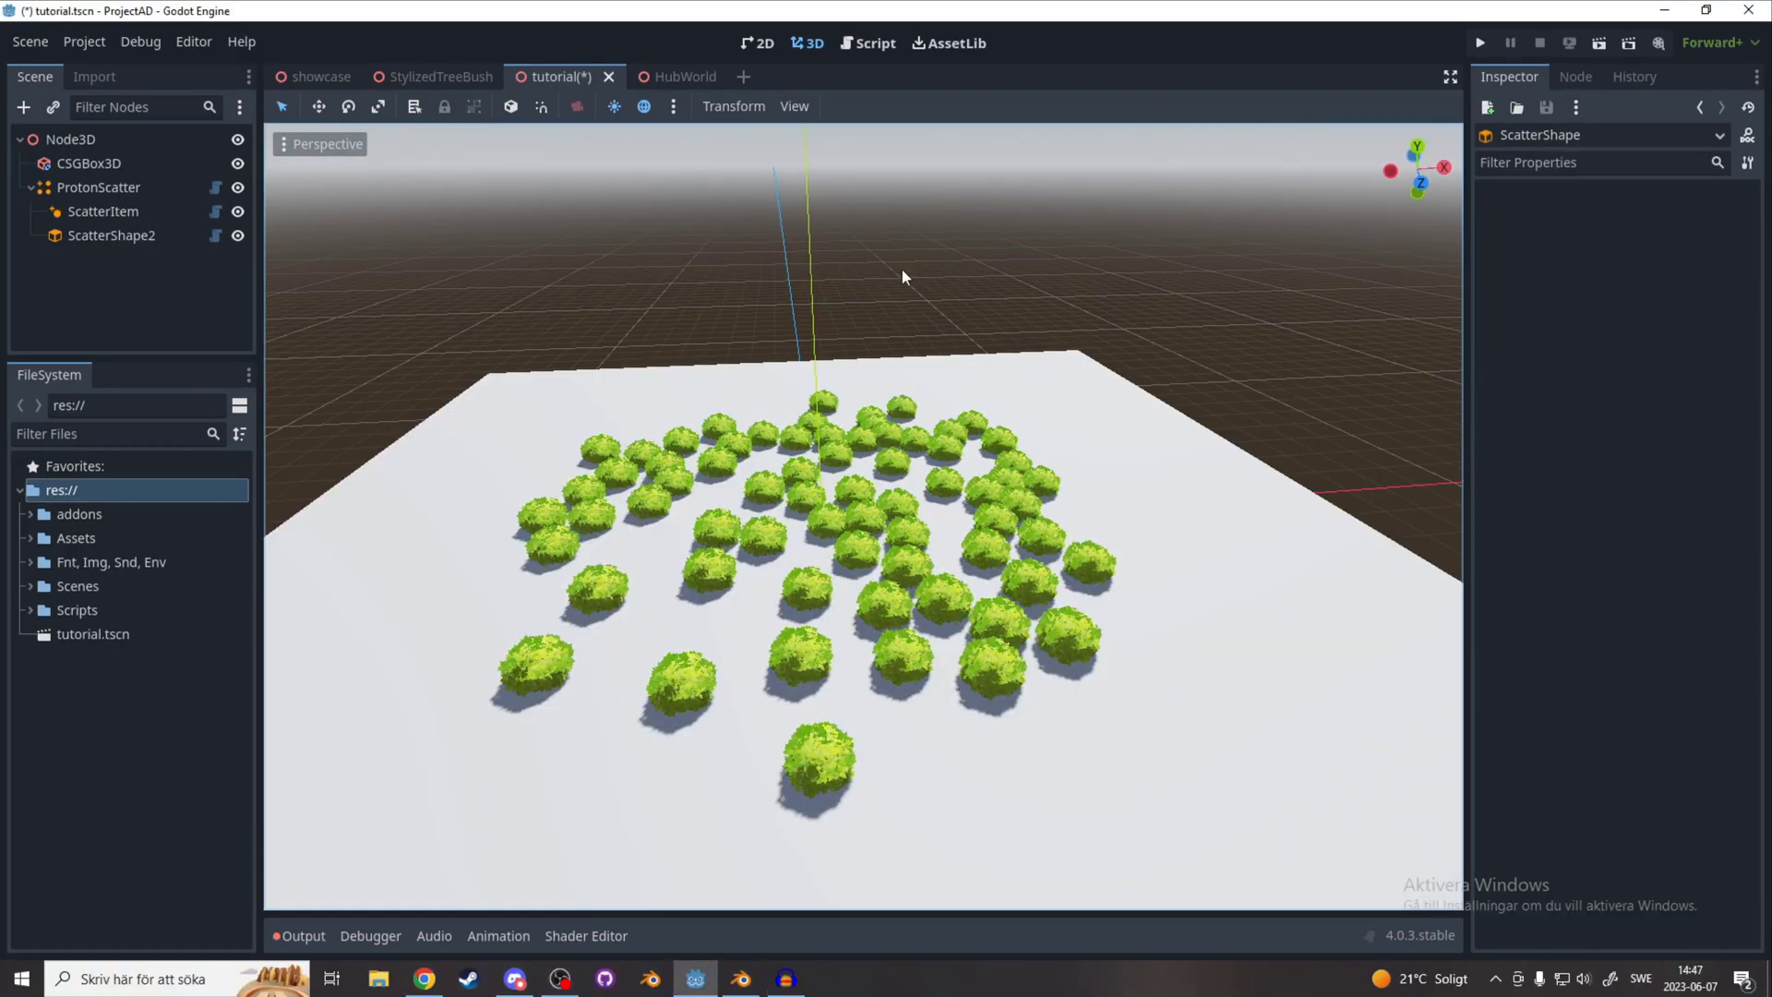
pyautogui.scroll(-10, 901, 271)
pyautogui.scroll(6, 685, 279)
pyautogui.moveTo(462, 279); pyautogui.dragTo(437, 330, button='middle')
pyautogui.click(105, 195)
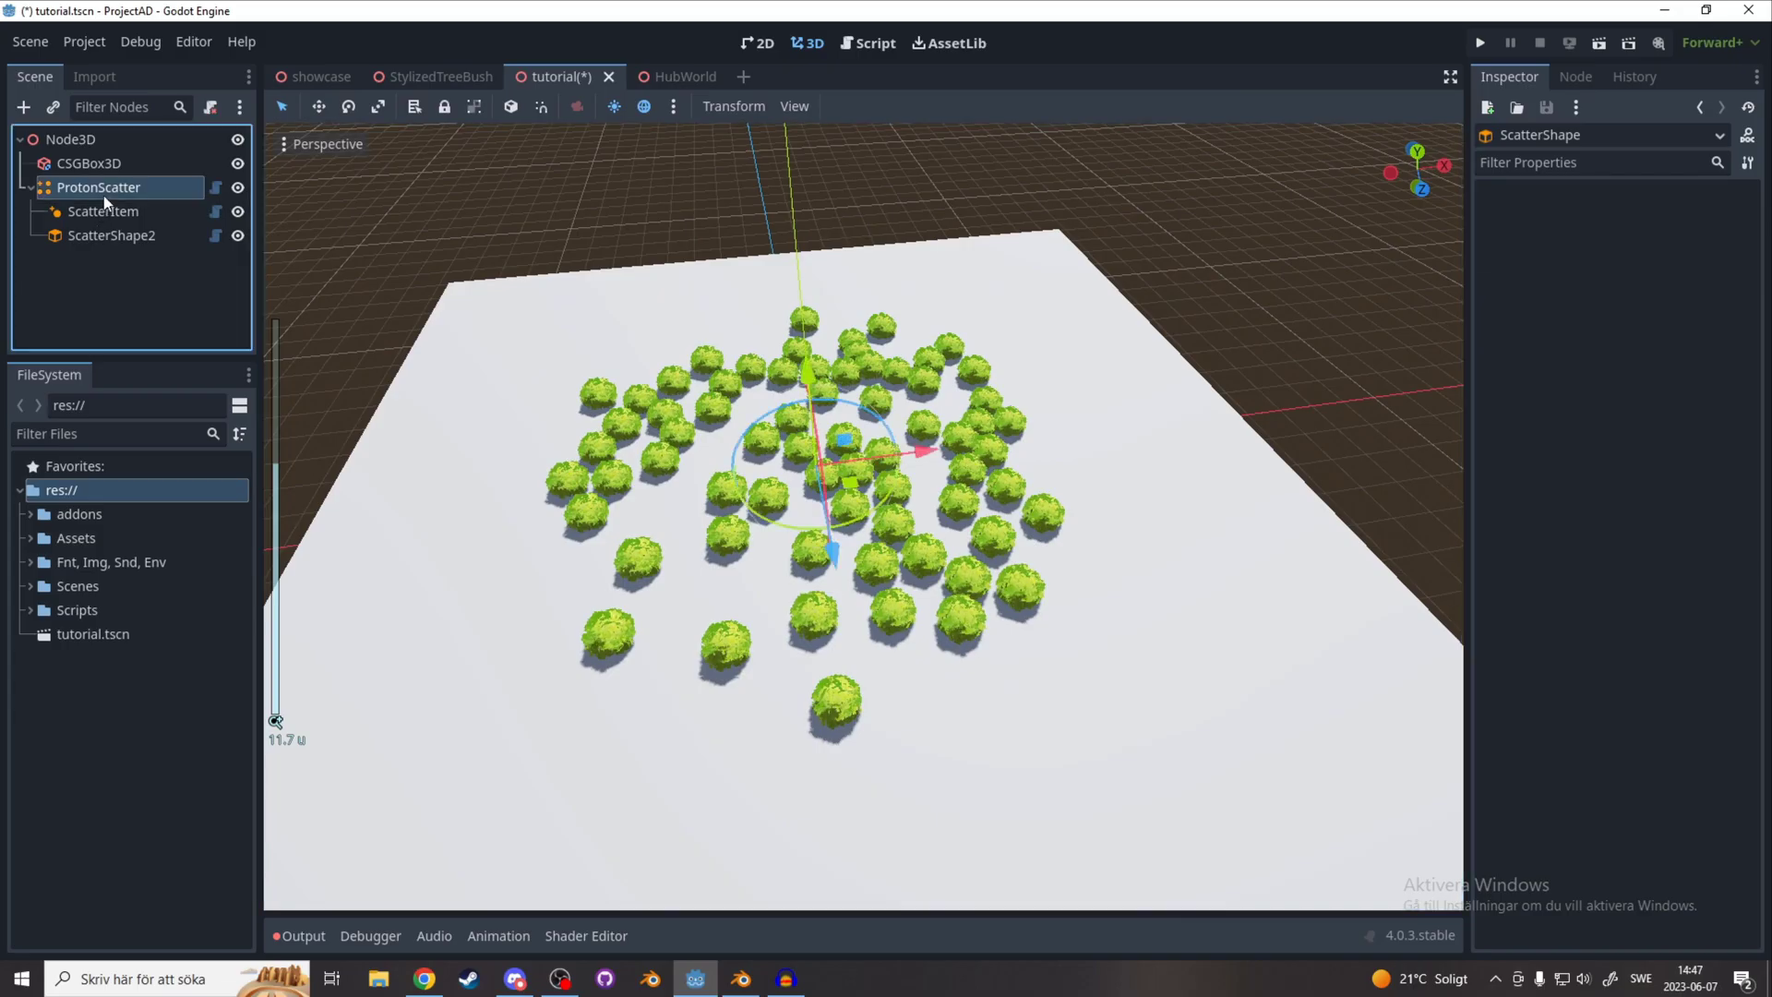
pyautogui.hotkey('ctrl', 'd')
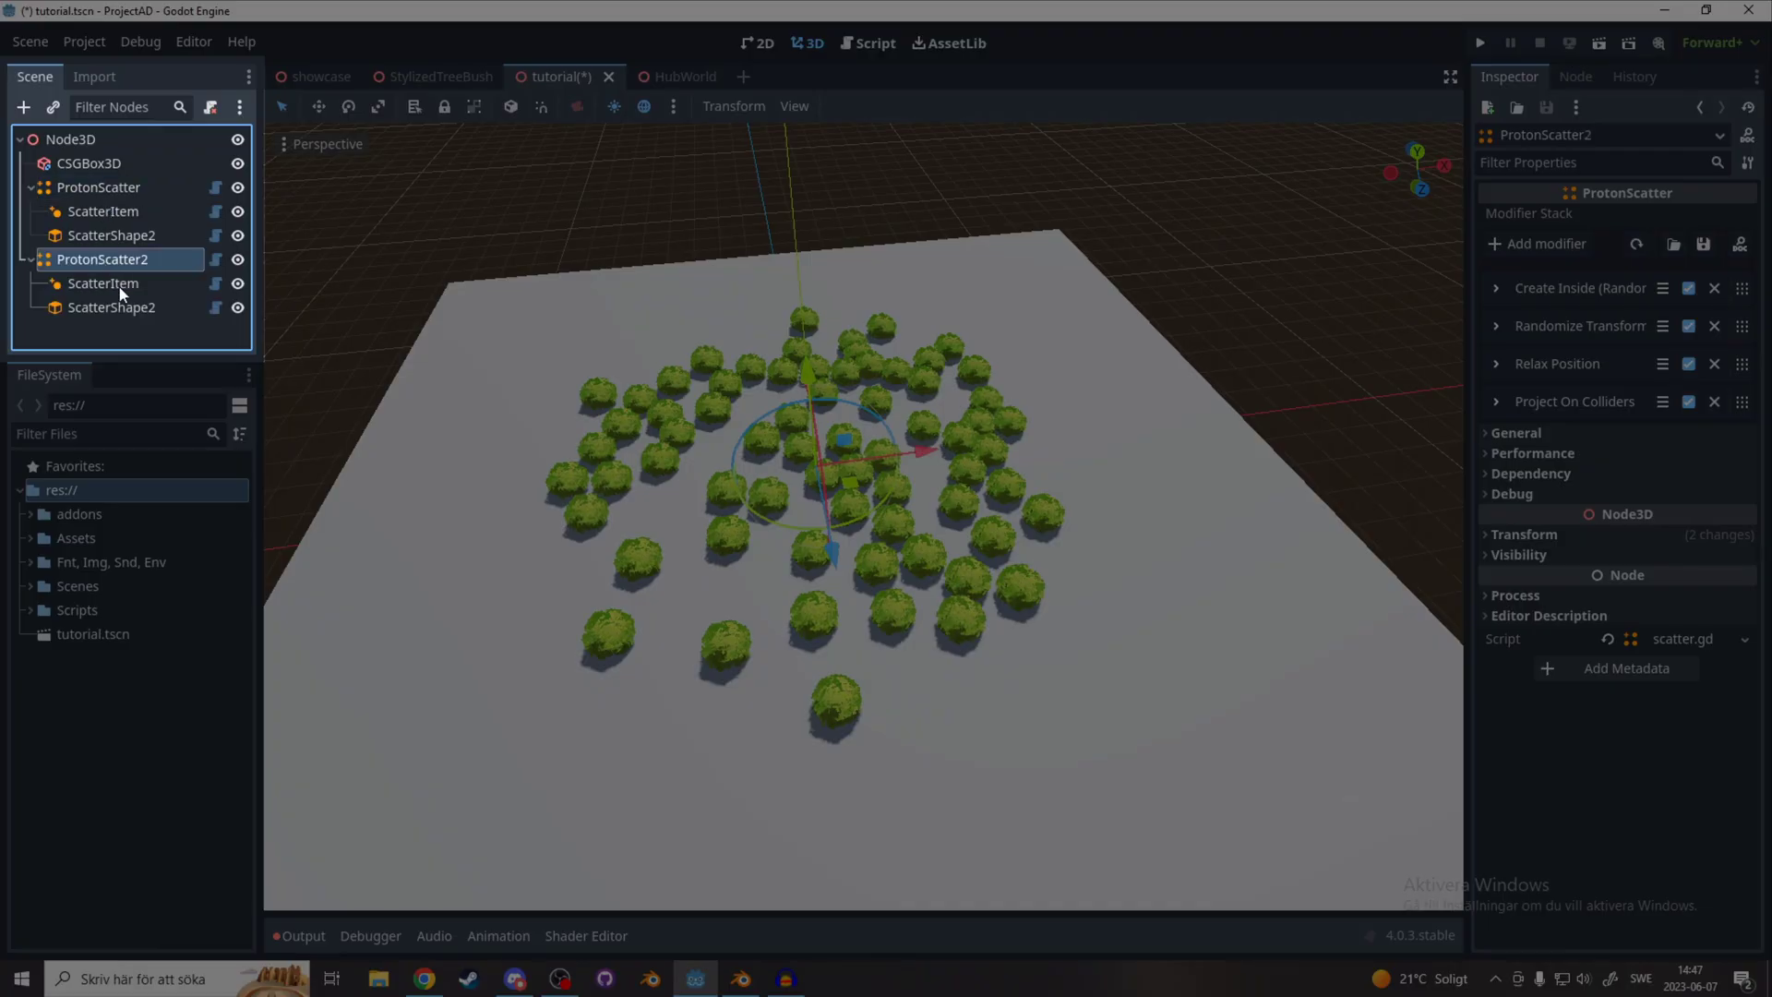
pyautogui.click(104, 284)
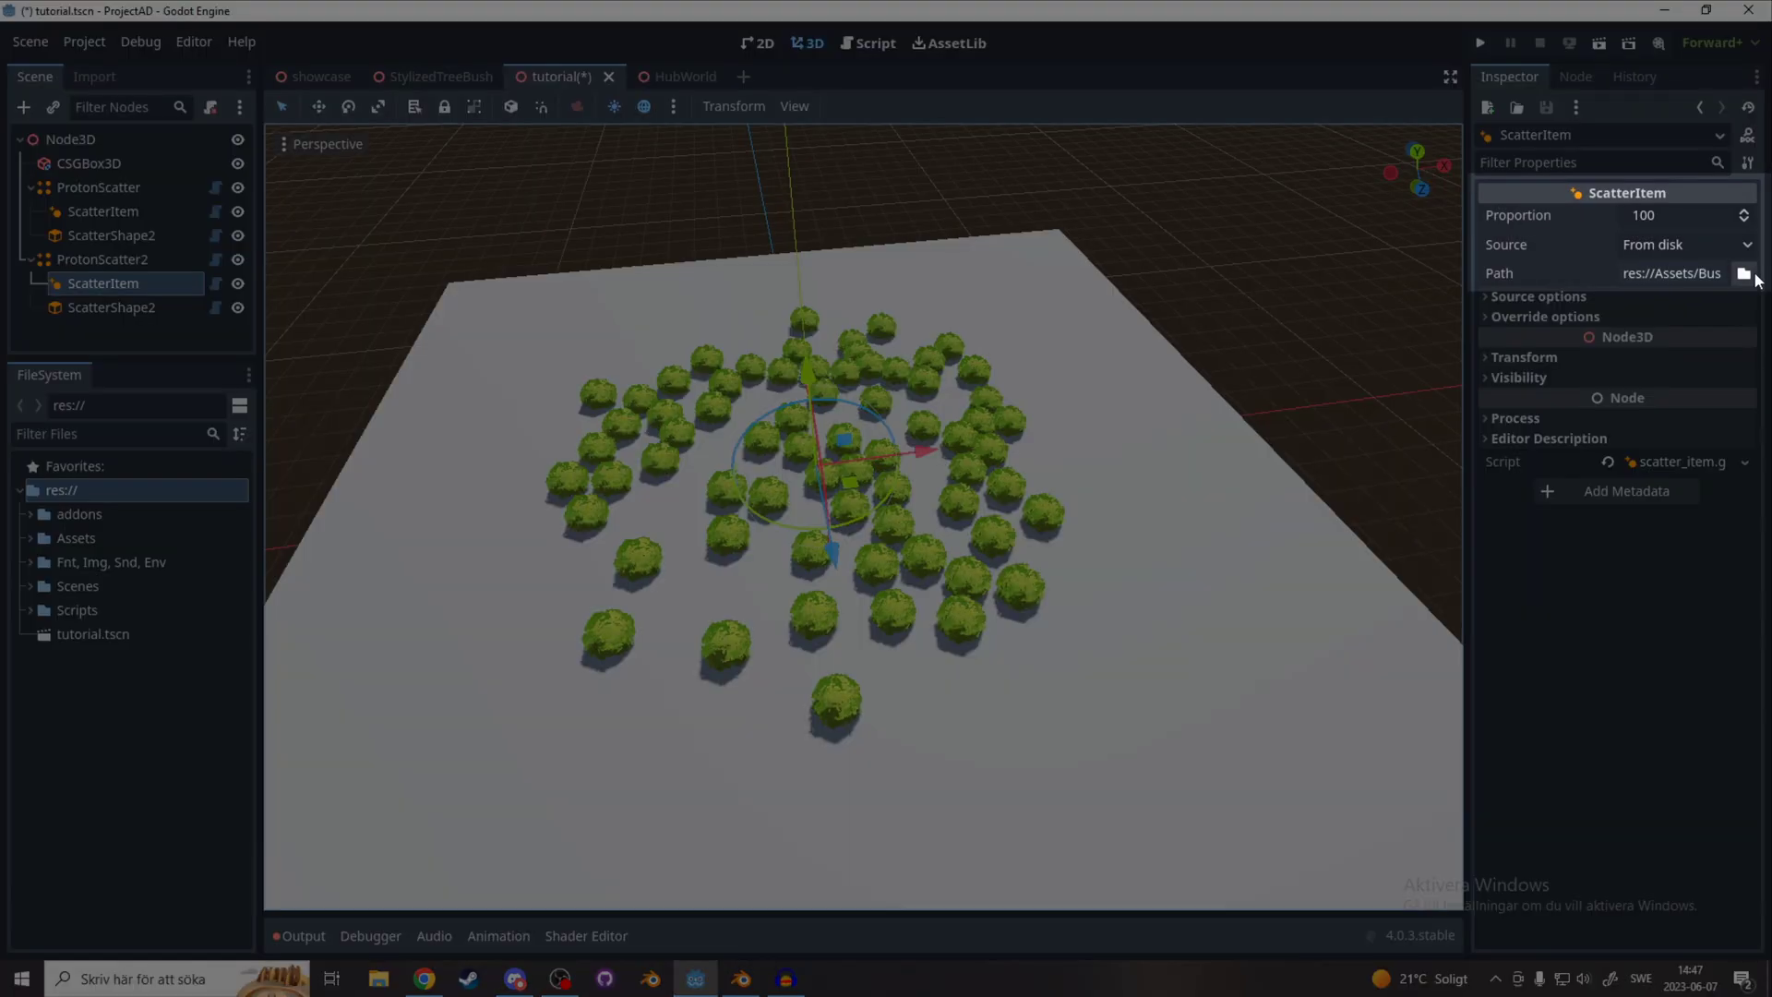
# Set the source path of ProtonScatter2's ScatterItem to StylizedGrass.tscn in the Assets/Grass folder.
pyautogui.click(1743, 273)
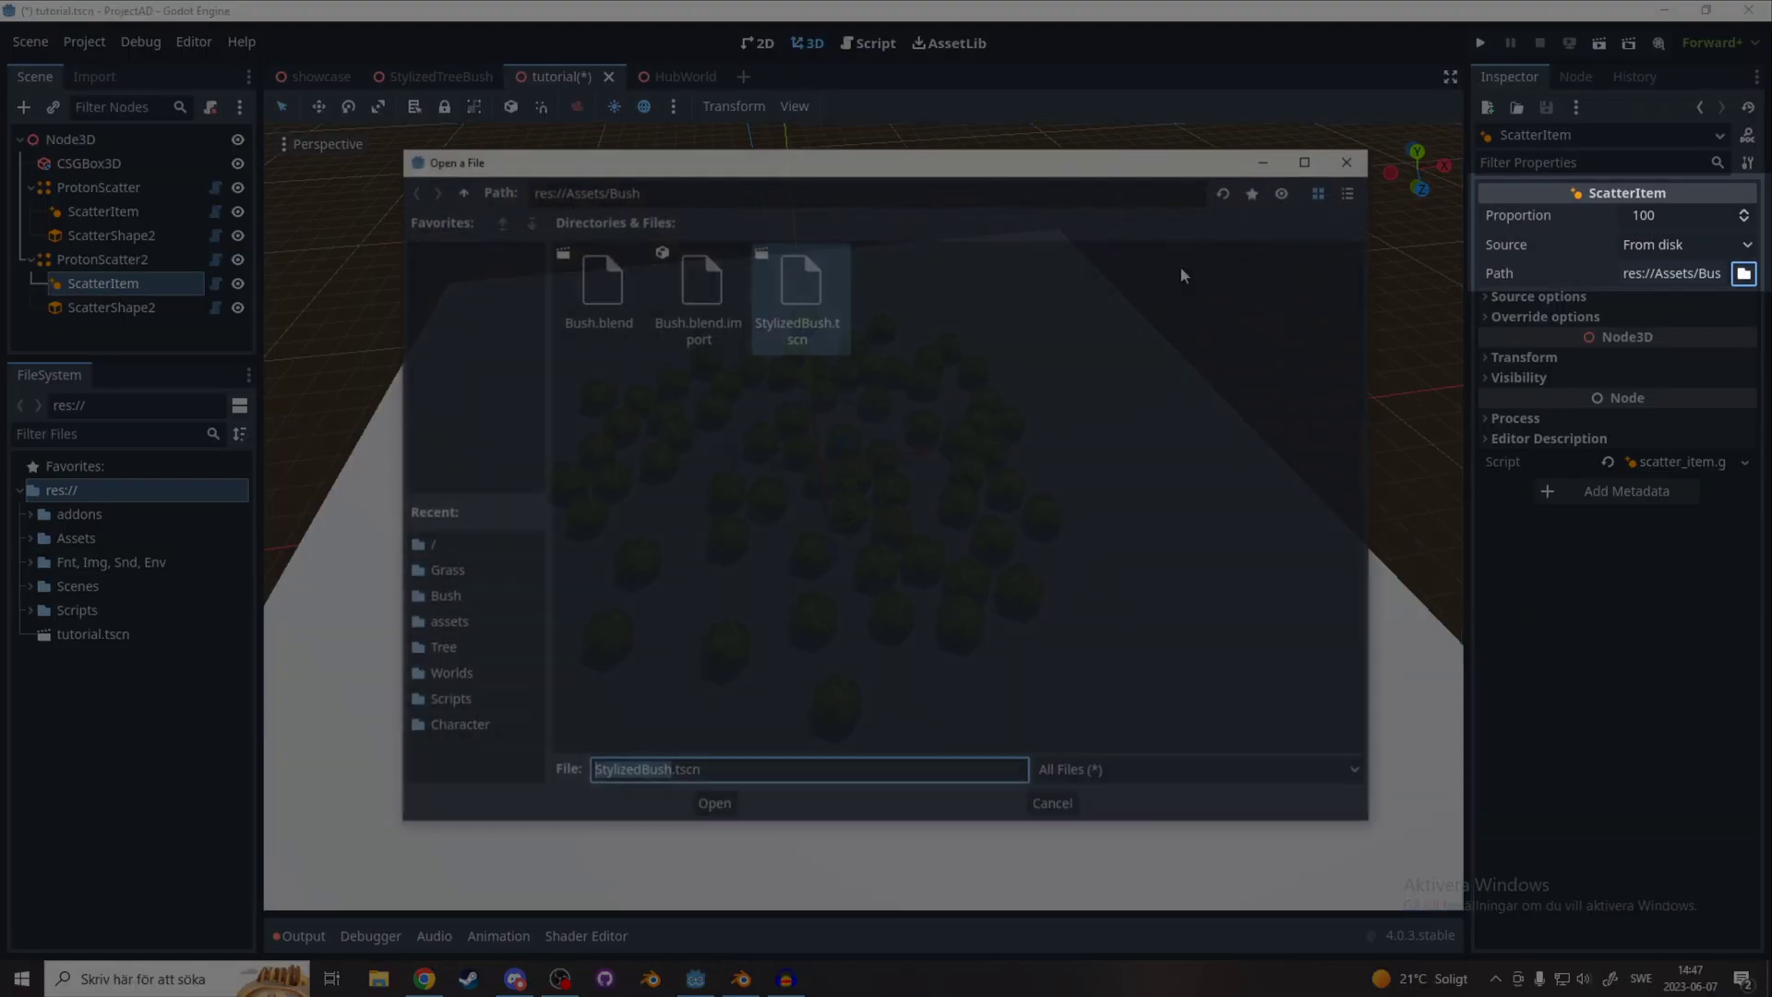
pyautogui.click(464, 192)
pyautogui.click(464, 192)
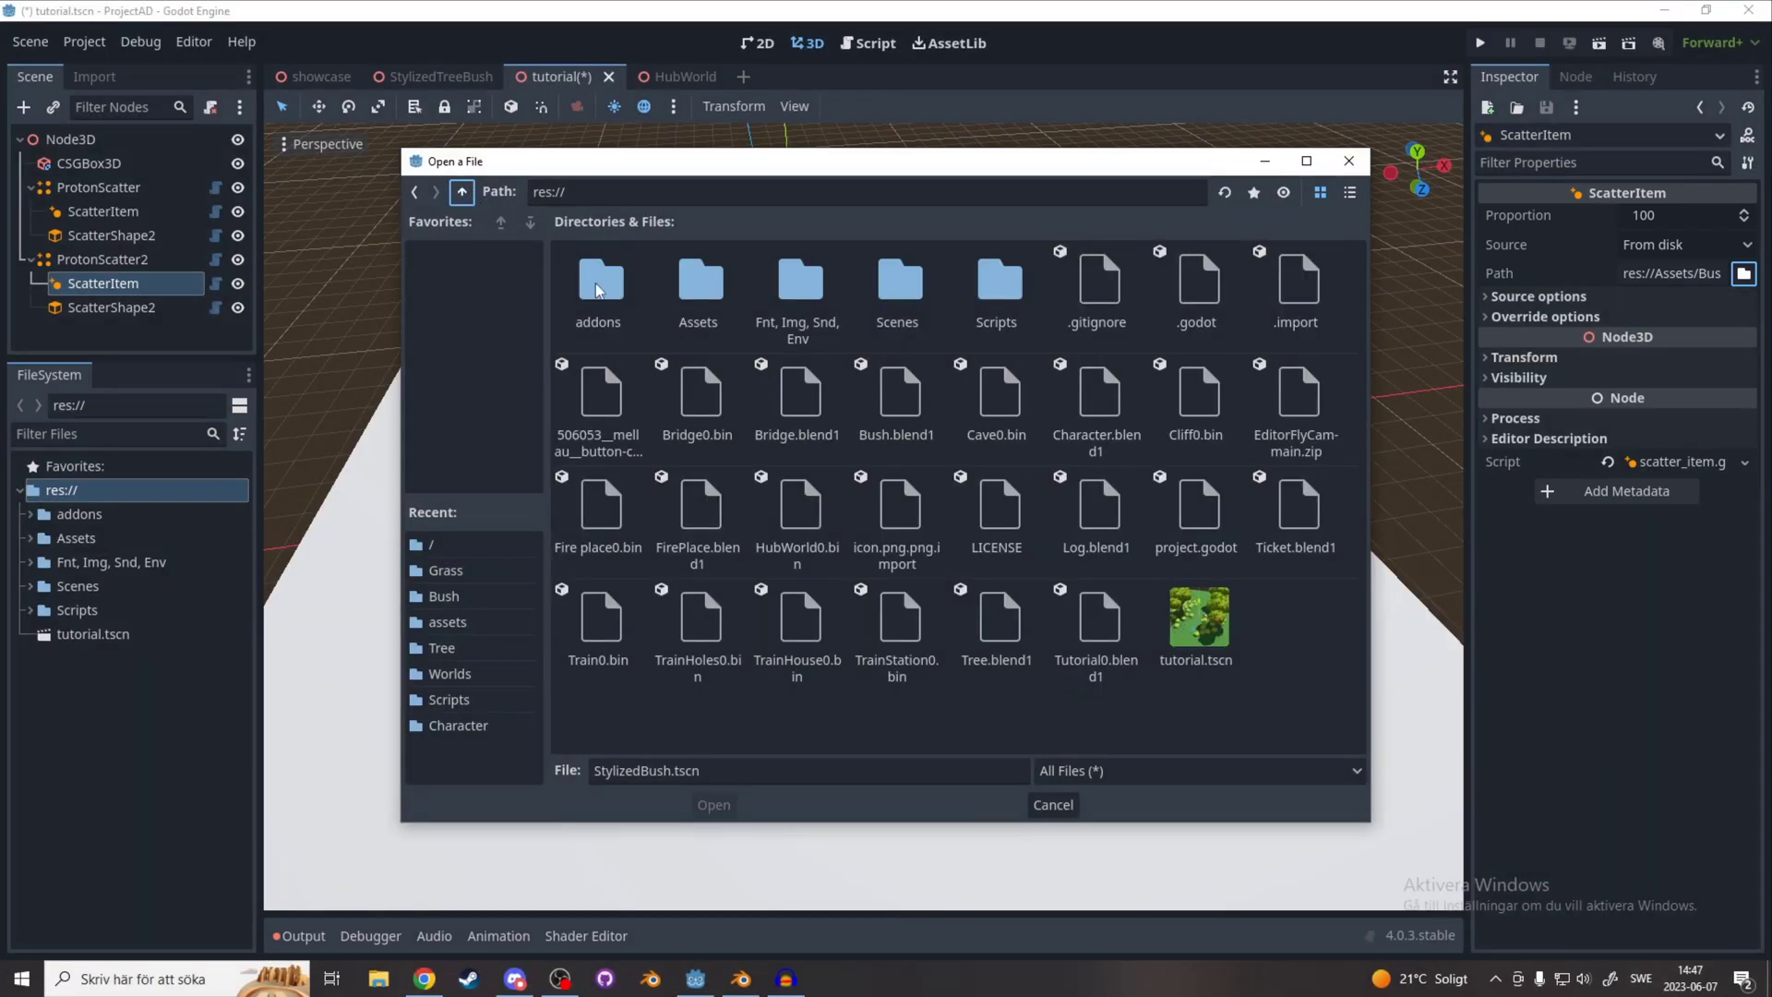
pyautogui.doubleClick(699, 291)
pyautogui.doubleClick(799, 292)
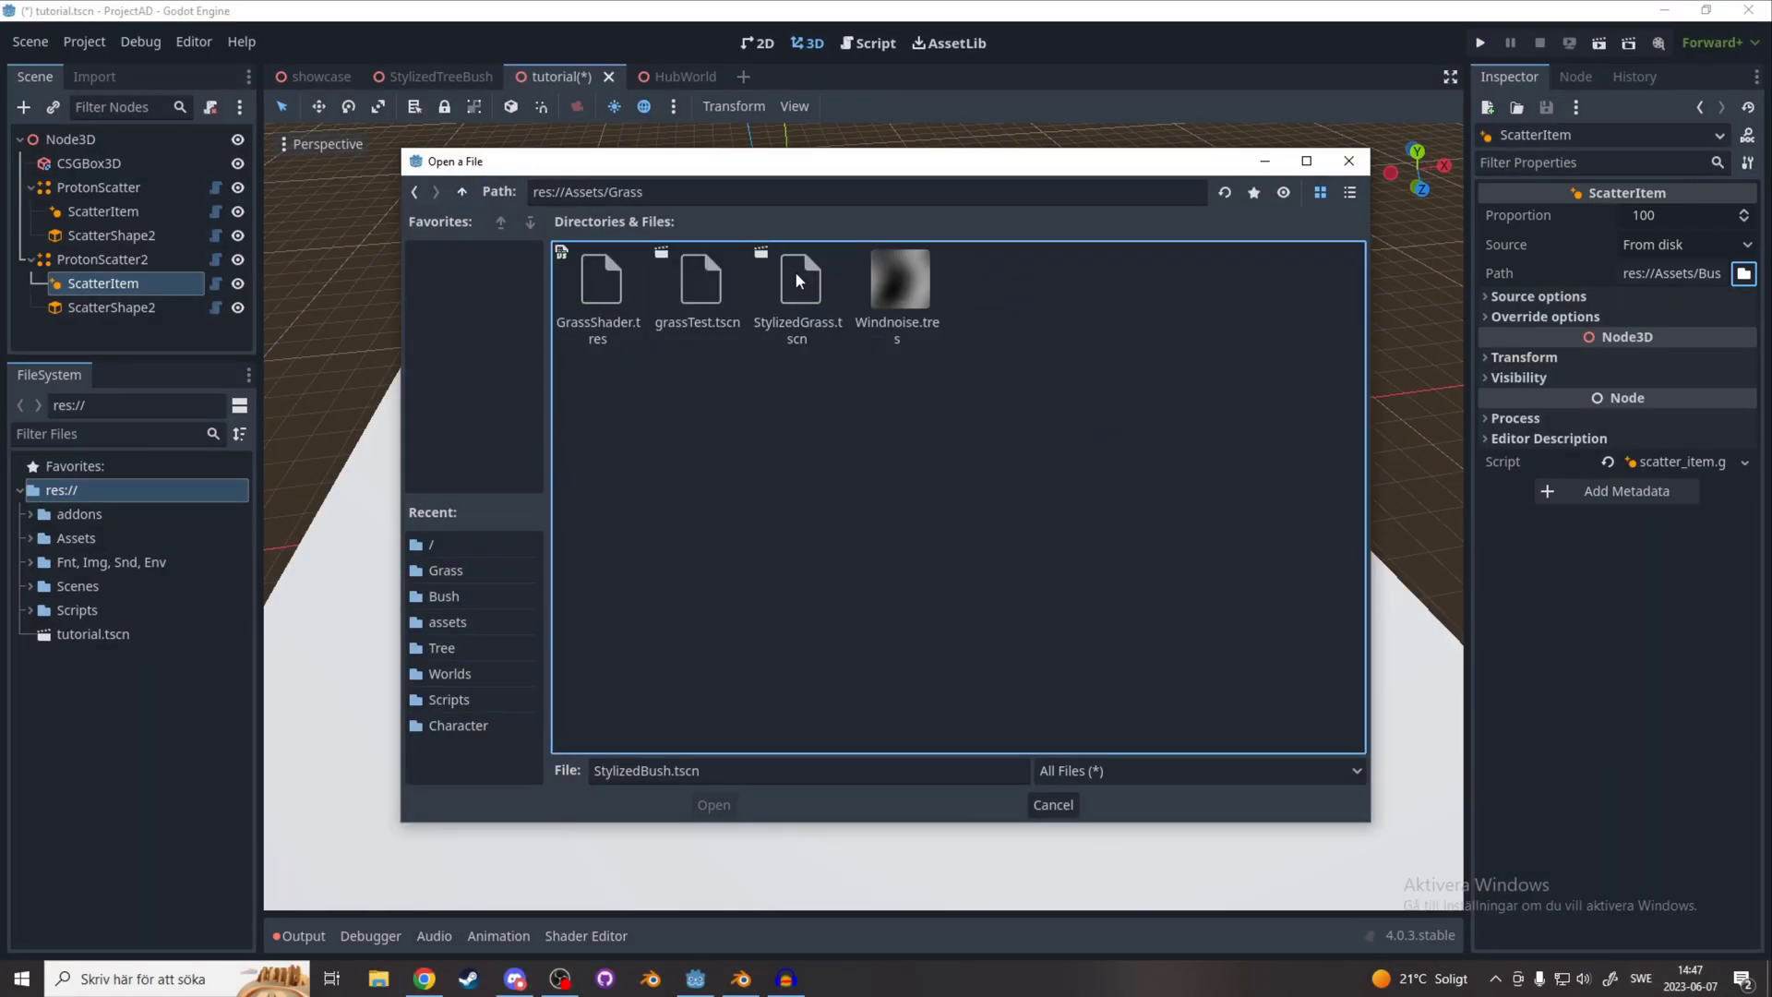
pyautogui.doubleClick(806, 297)
# Reduce the grass ScatterItem's Scale Multiplier to 0.12.
pyautogui.scroll(-5, 831, 323)
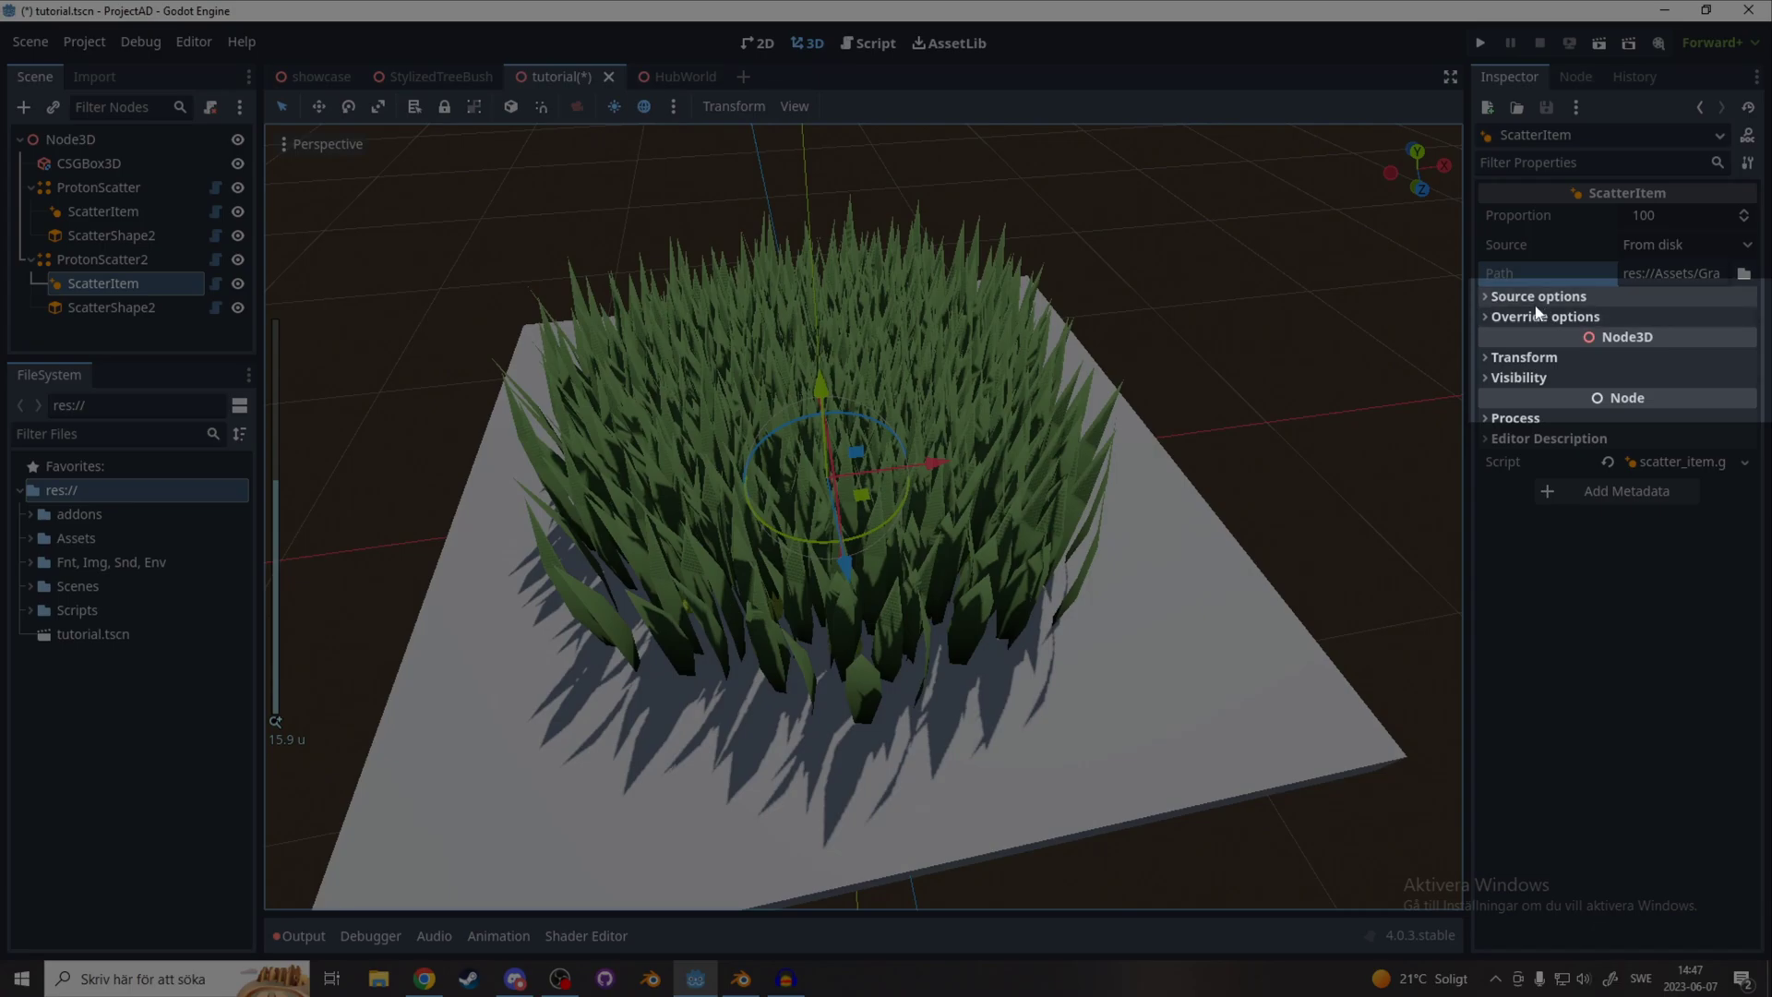
pyautogui.click(1532, 301)
pyautogui.moveTo(1688, 319); pyautogui.dragTo(1635, 318)
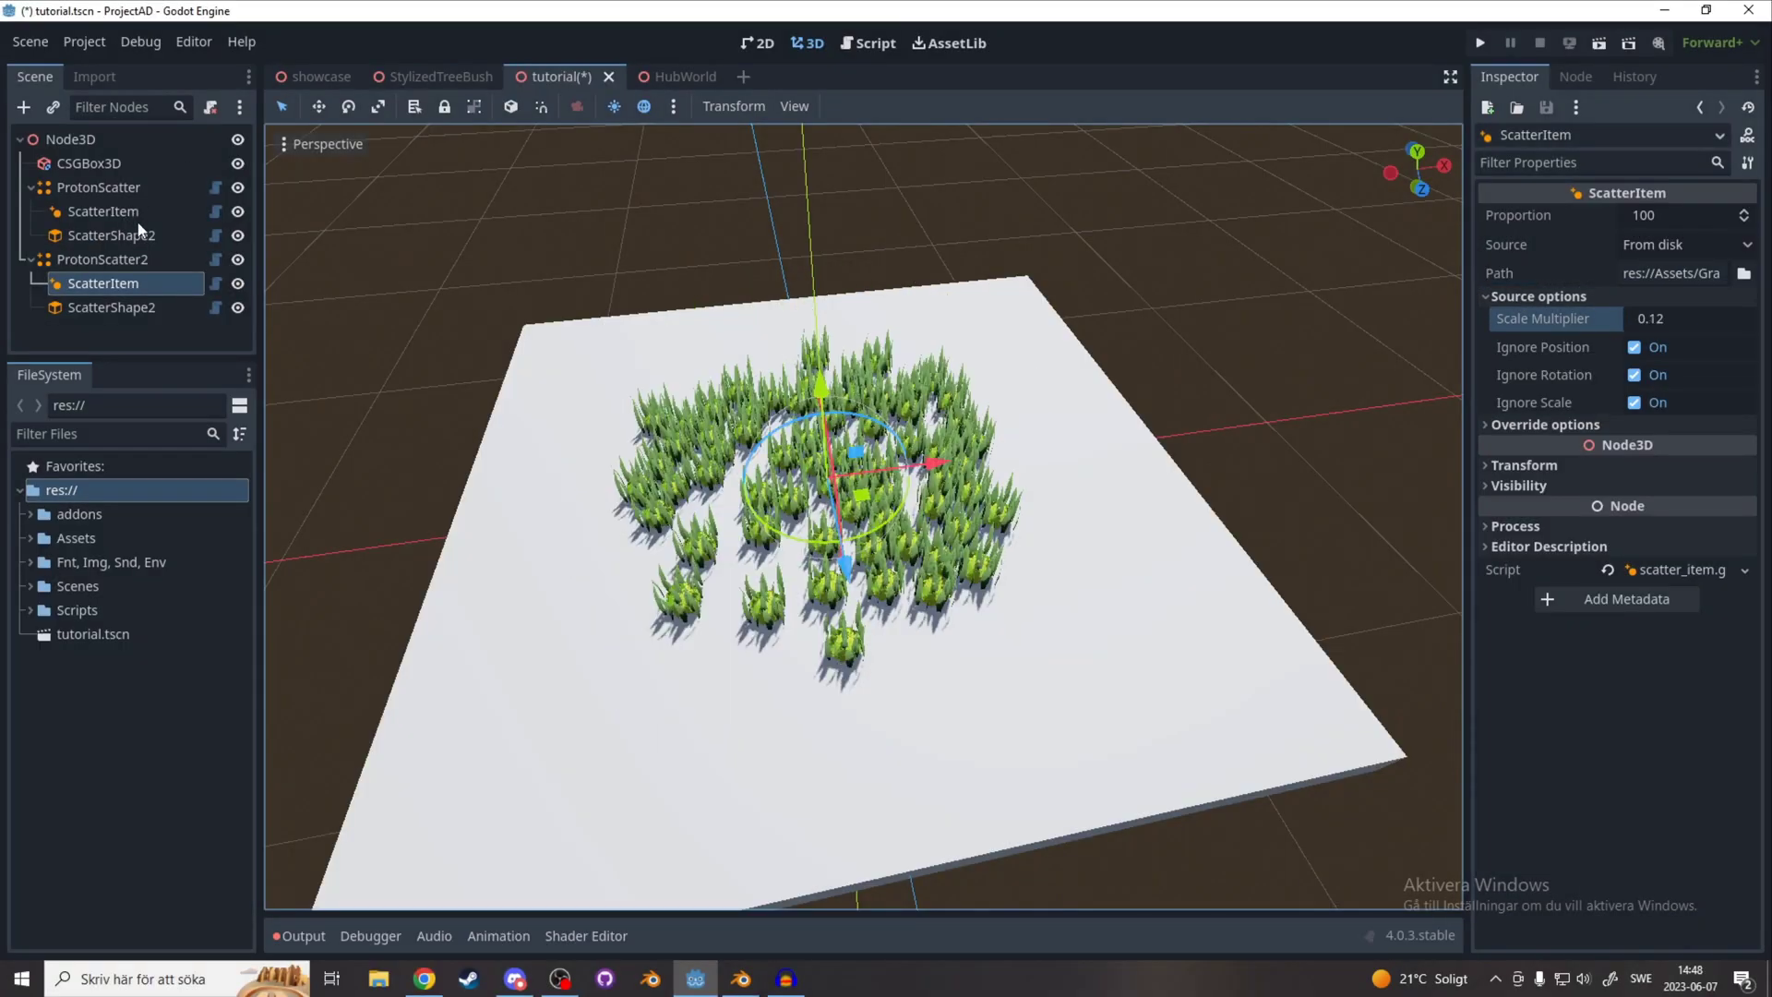
# Give the bush scatter's ScatterShape2 its own new ProtonScatterBoxShape and stretch it across the whole platform.
pyautogui.click(111, 235)
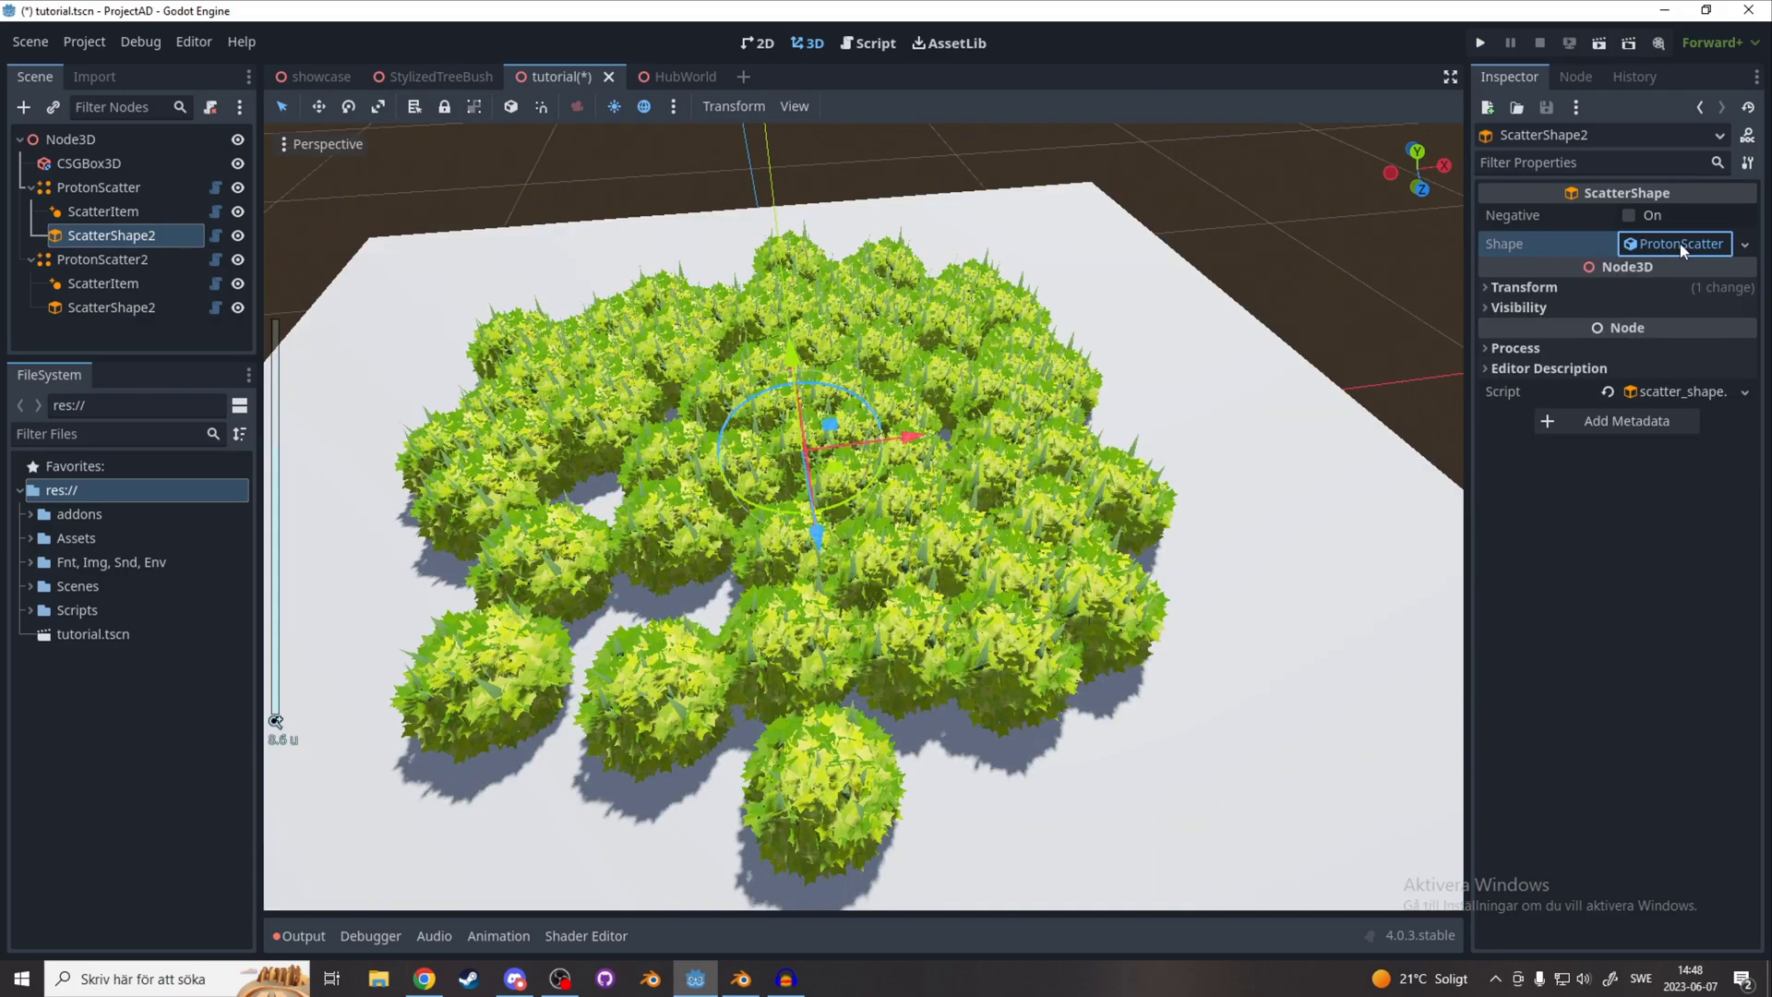
pyautogui.click(1744, 243)
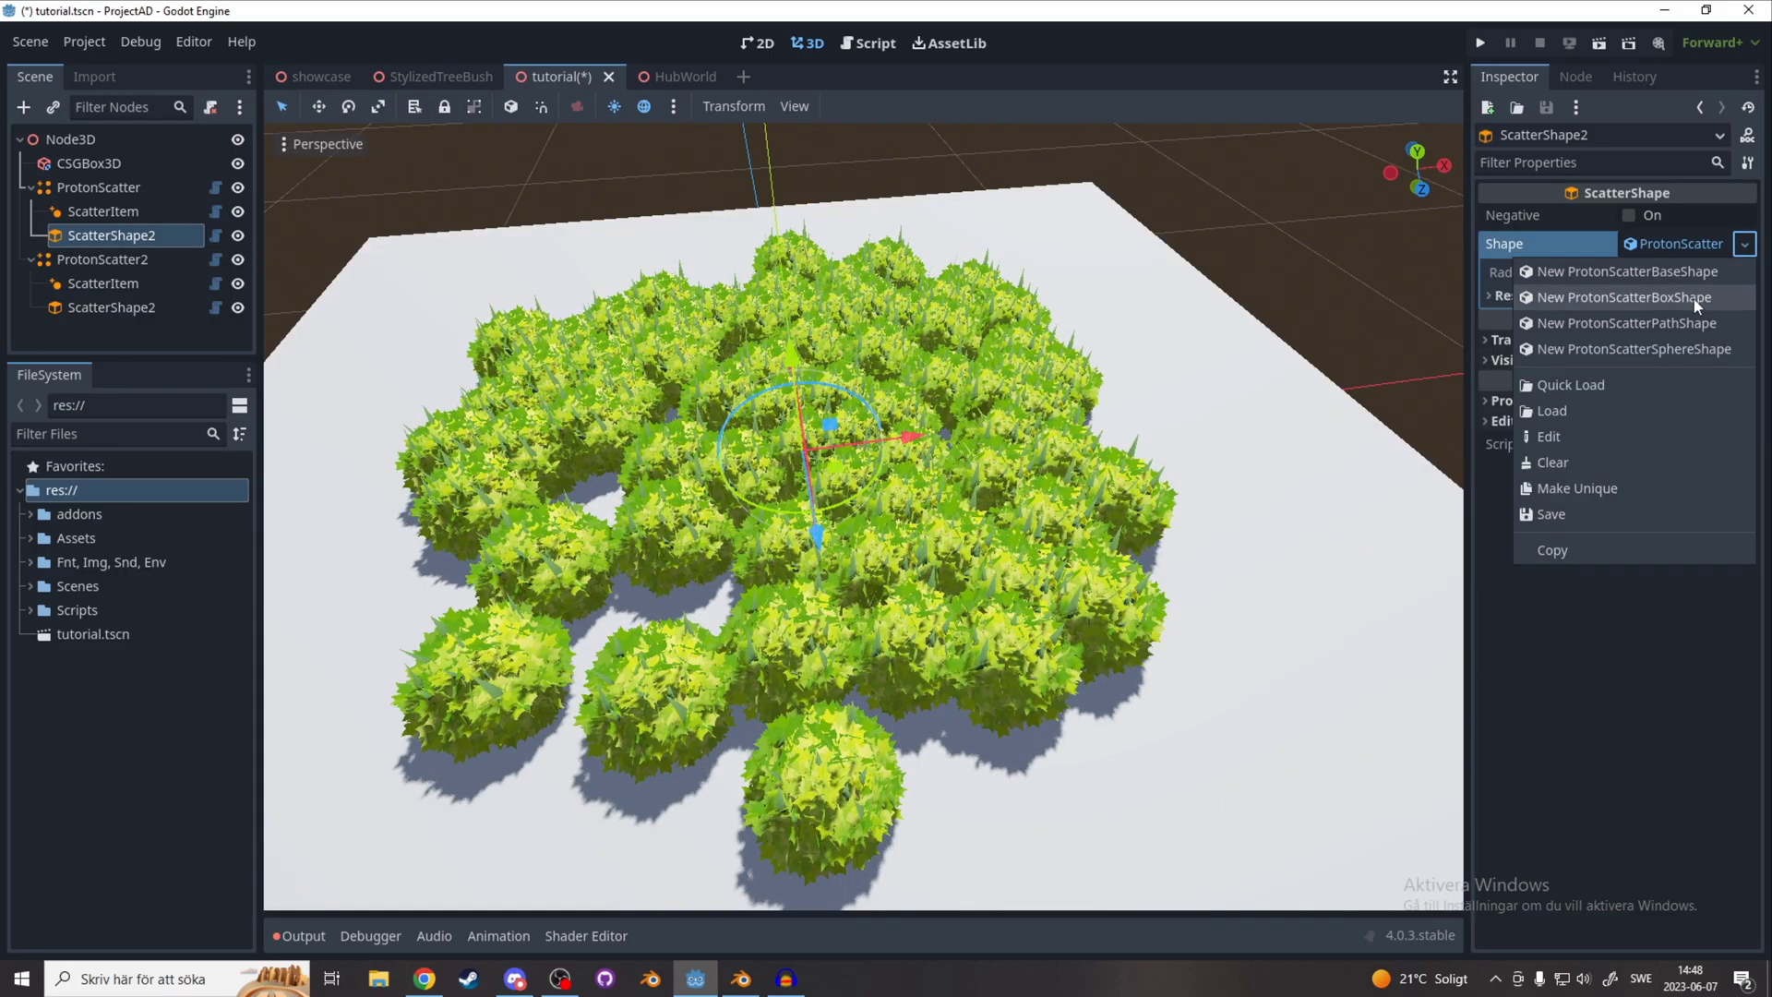
pyautogui.click(1693, 297)
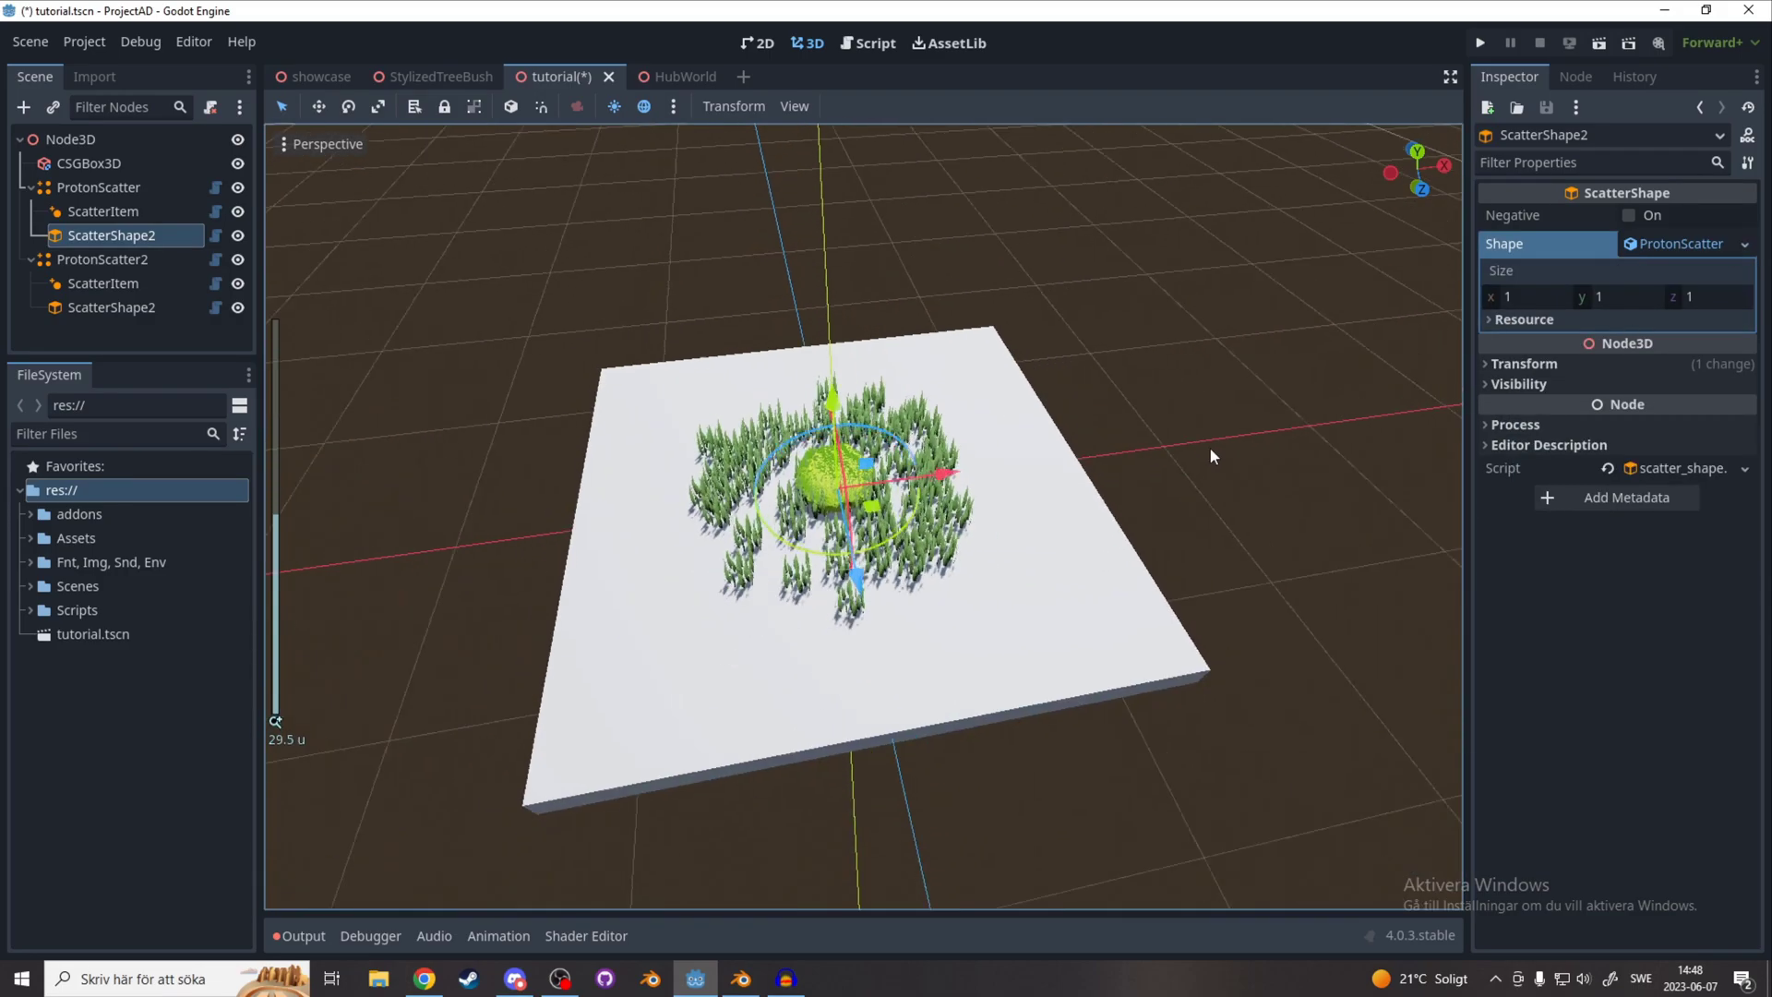
pyautogui.moveTo(1208, 446); pyautogui.dragTo(1241, 283)
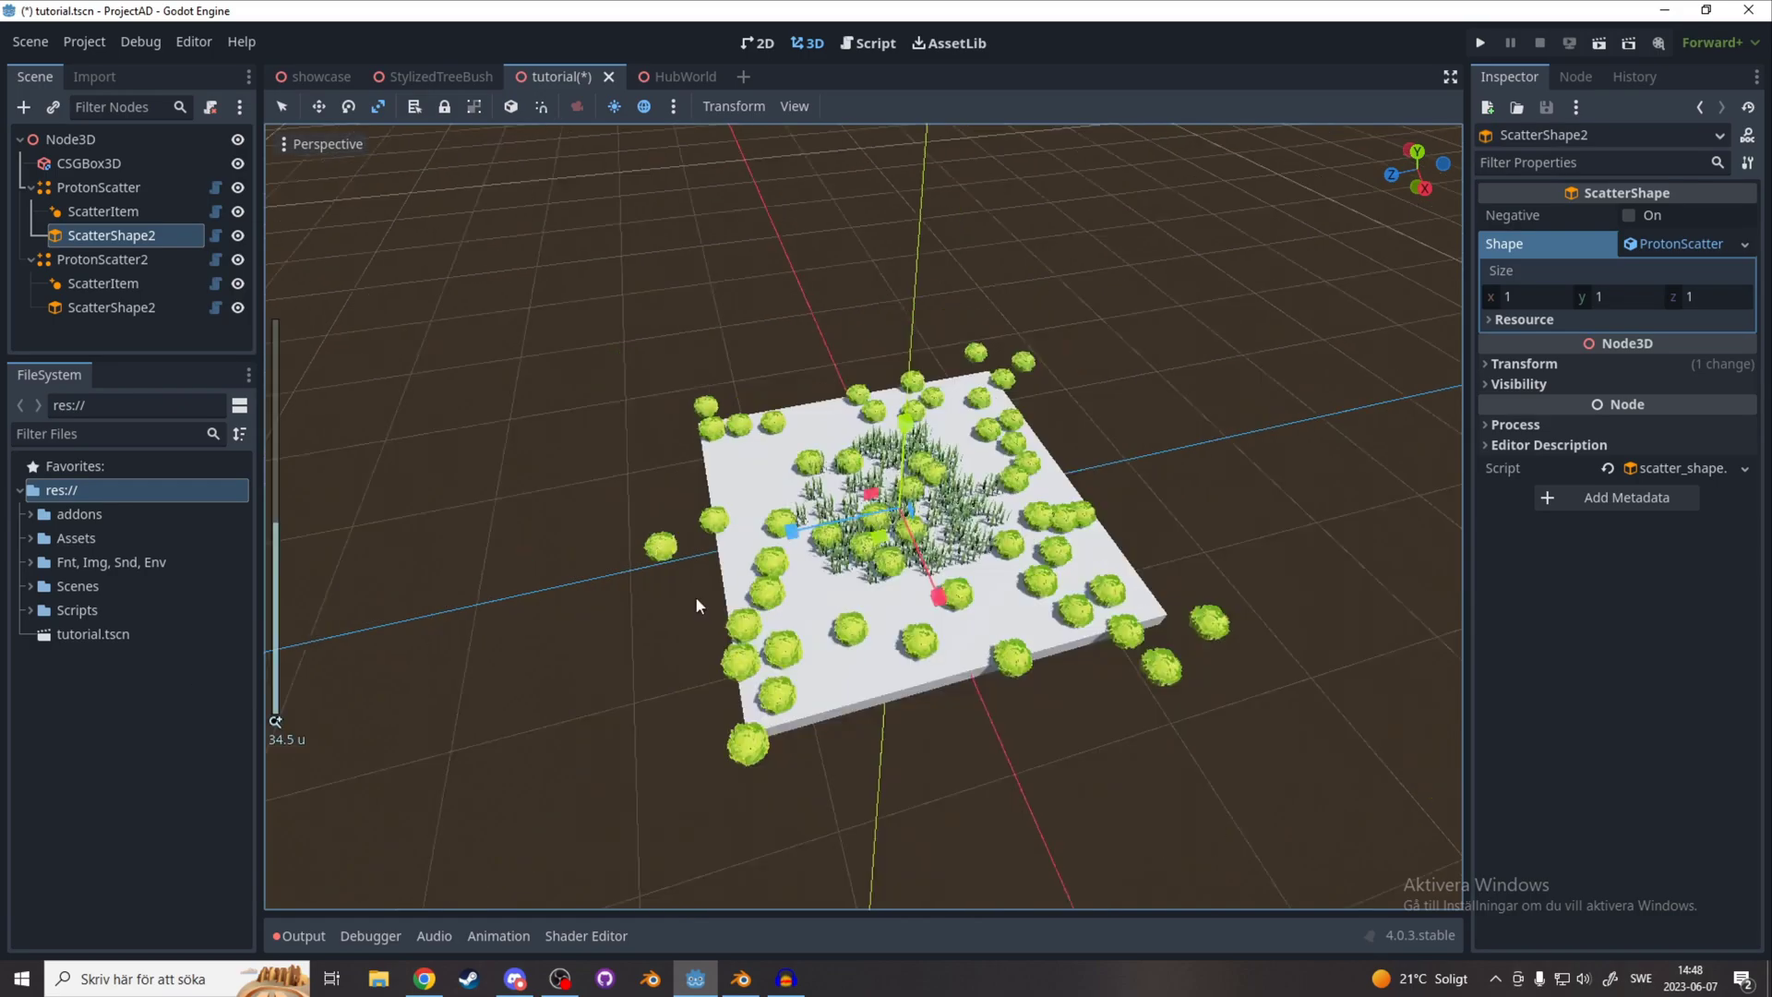
# Raise the Create Inside (Random) amount of ProtonScatter2 to make the grass denser.
pyautogui.click(125, 283)
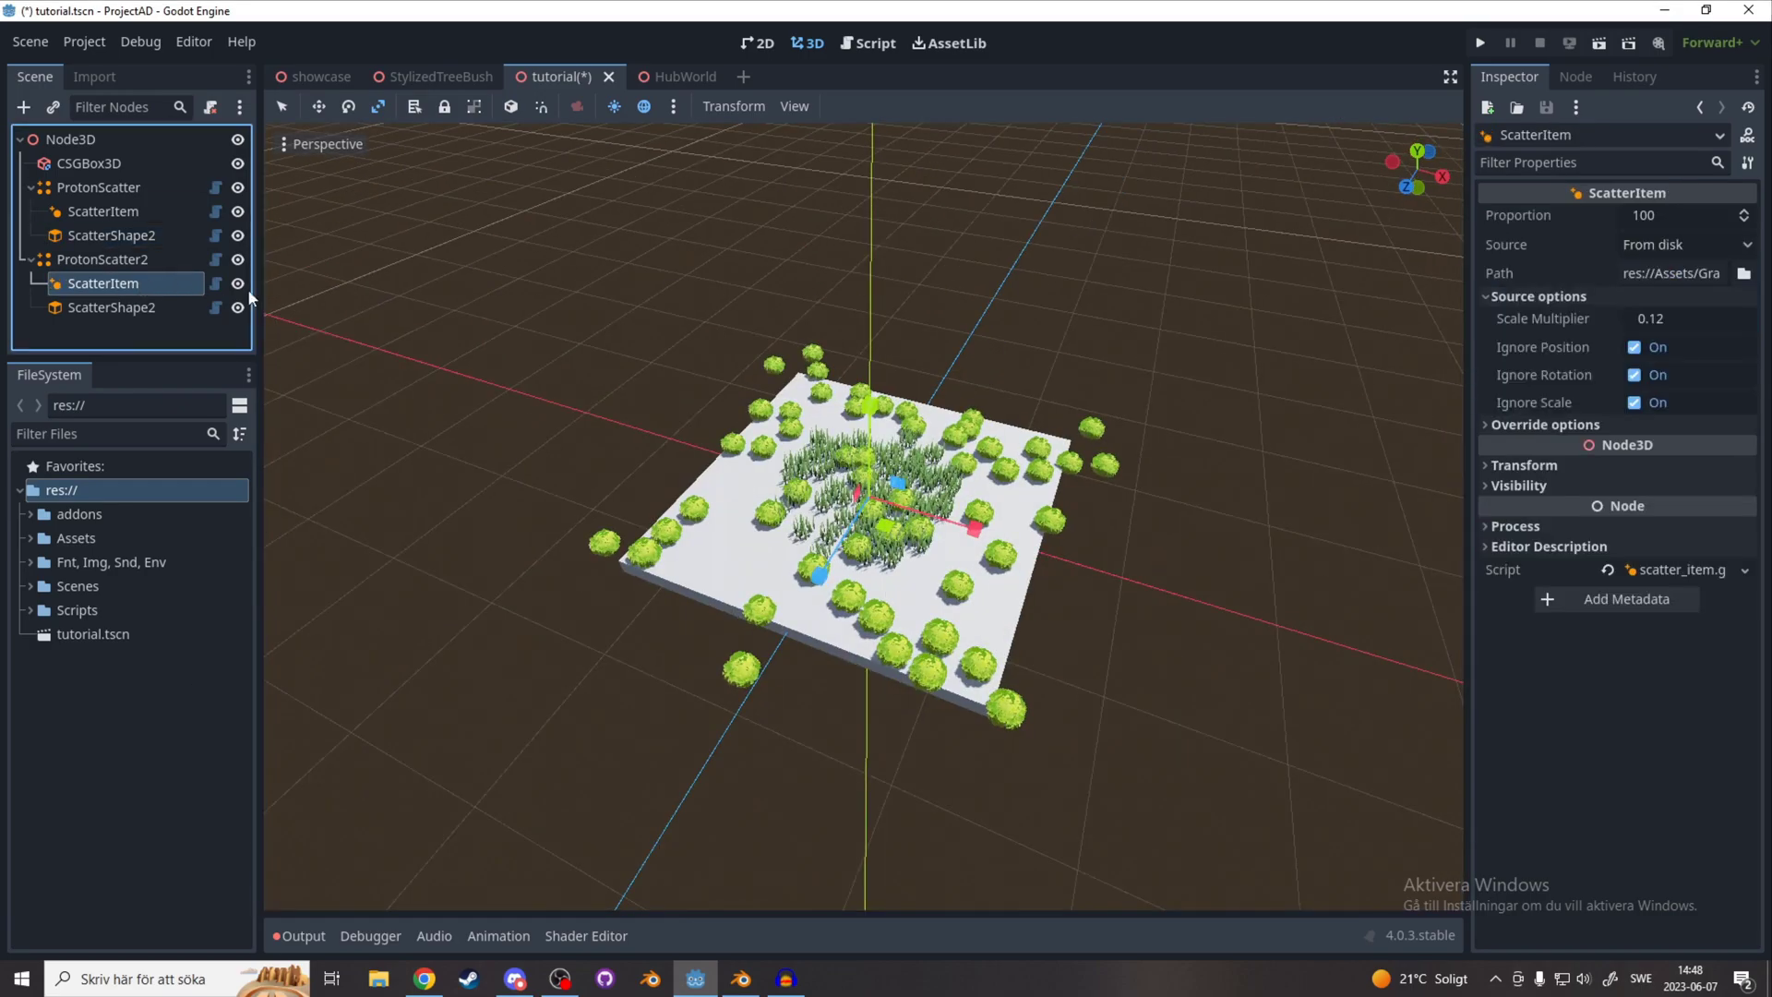
pyautogui.click(102, 259)
pyautogui.click(1495, 288)
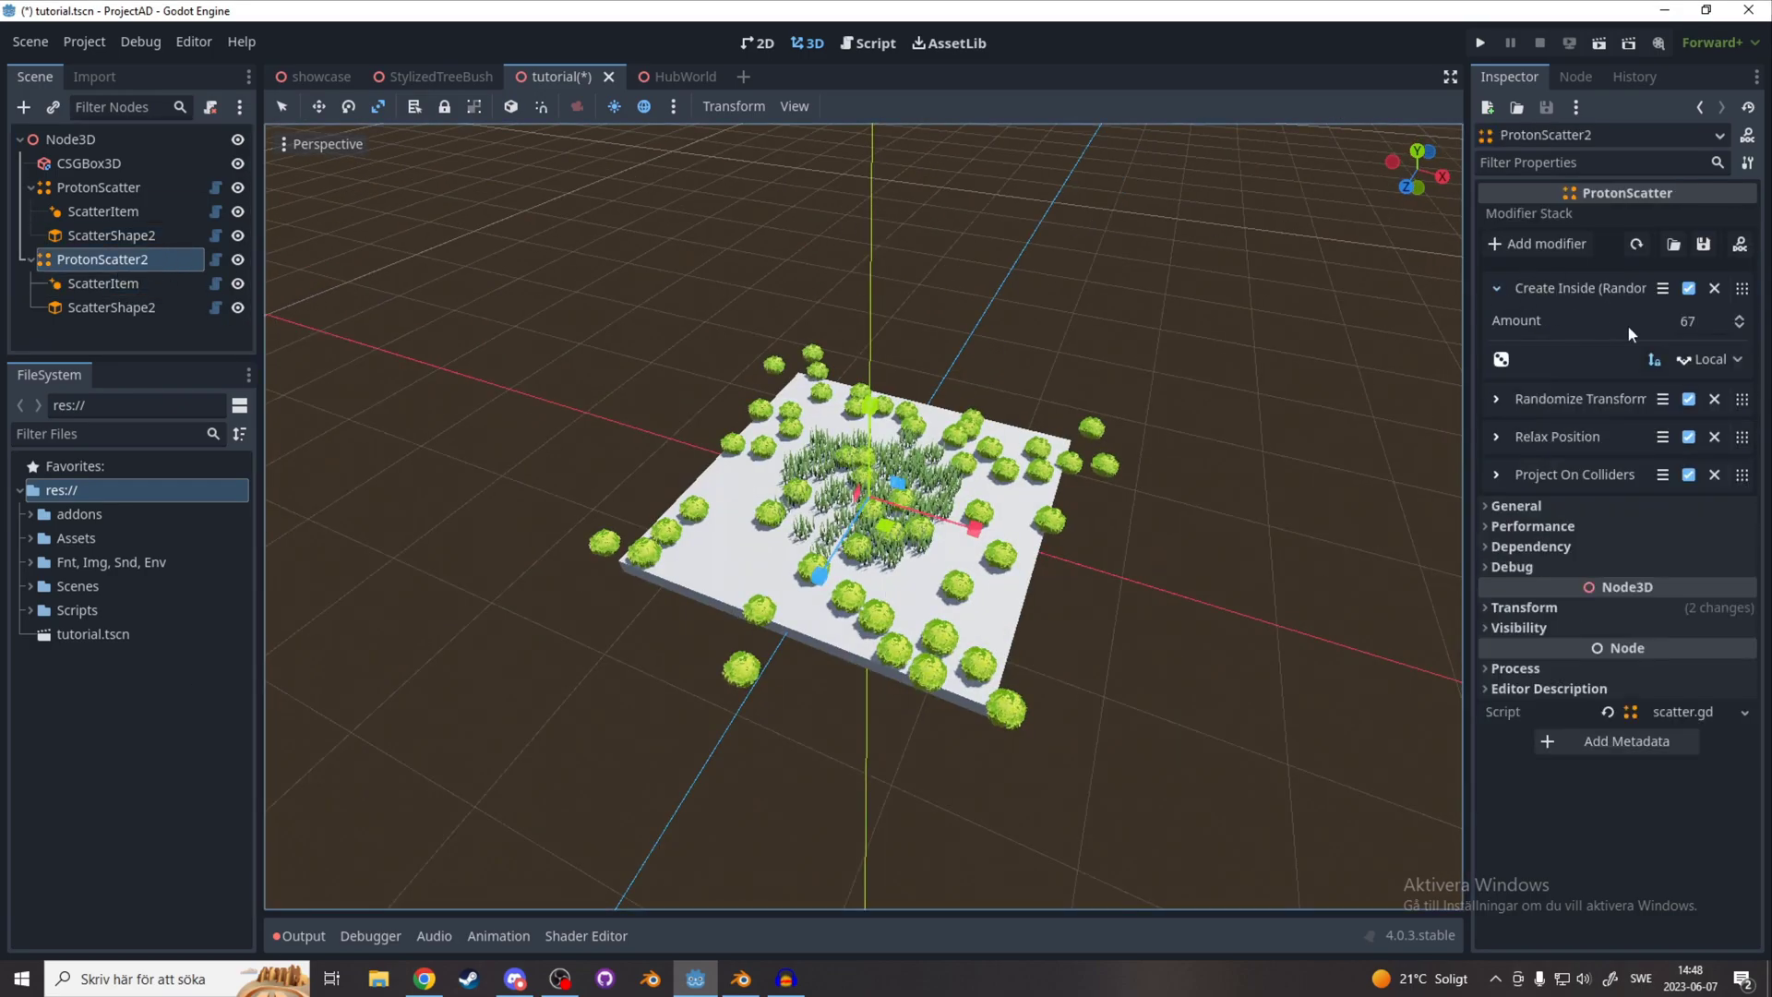
pyautogui.click(1717, 323)
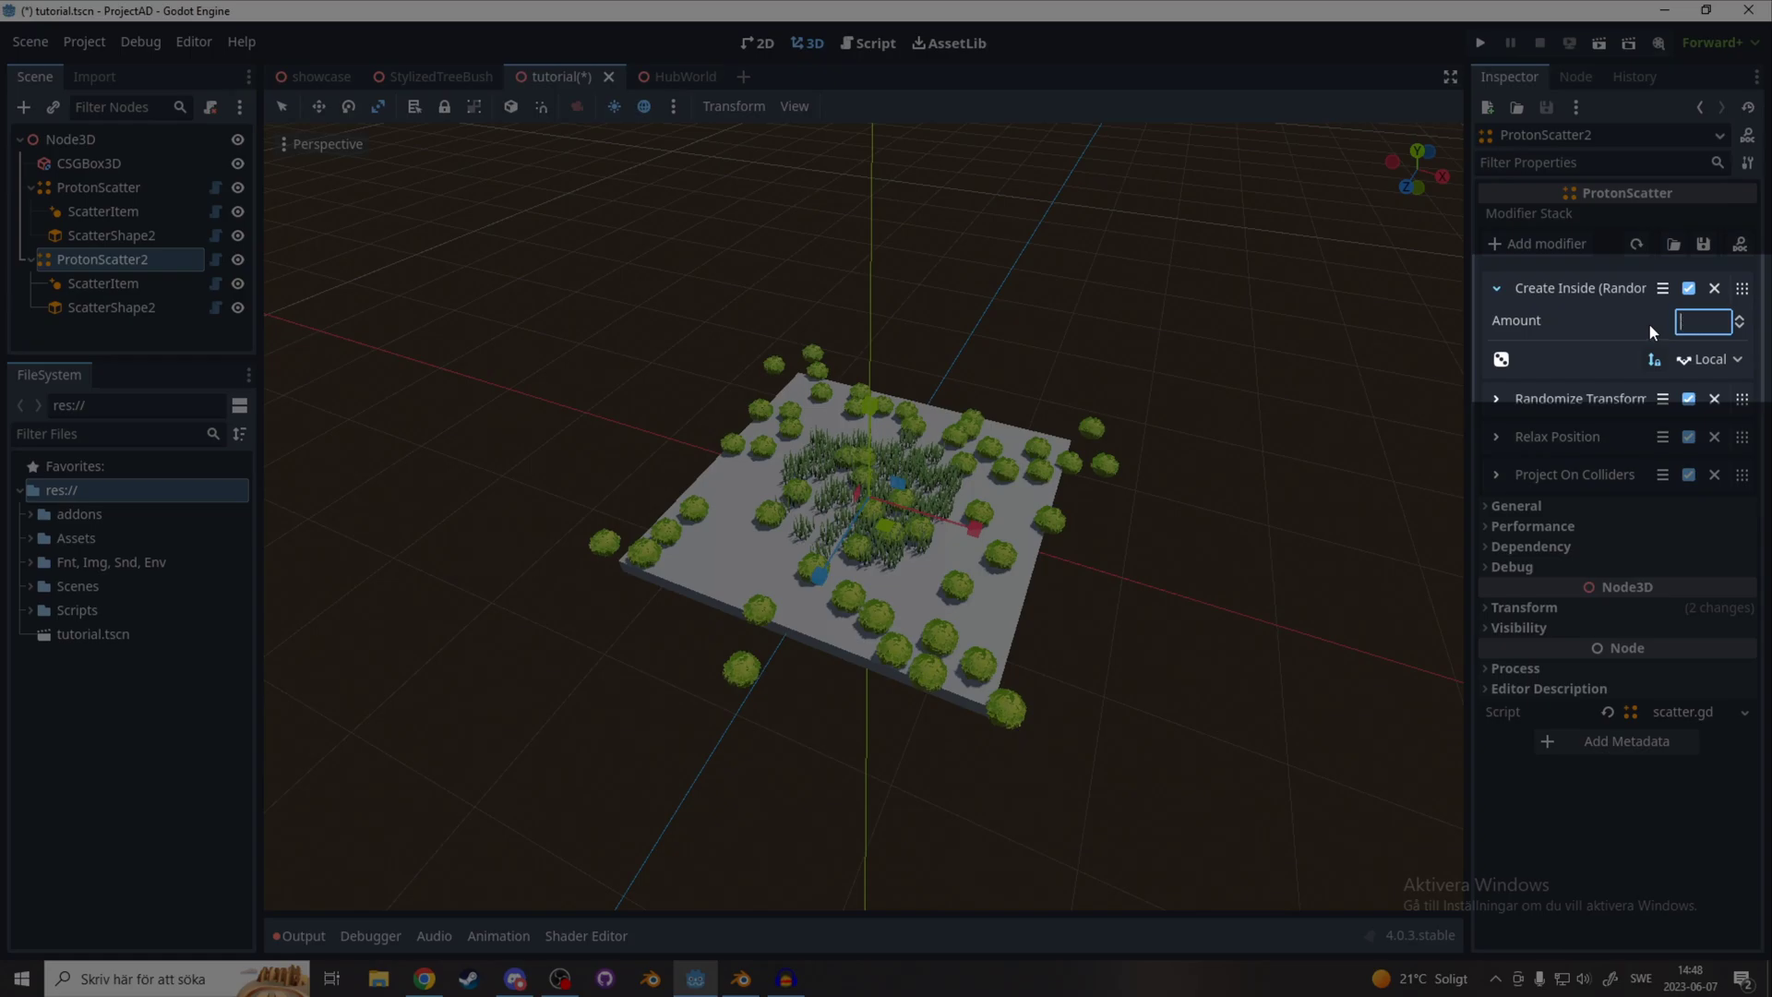
pyautogui.press('Return')
# Duplicate the grass scatter's ScatterShape2, enable Negative on the copy and change its shape to a new ProtonScatterPathShape.
pyautogui.click(115, 283)
pyautogui.click(136, 313)
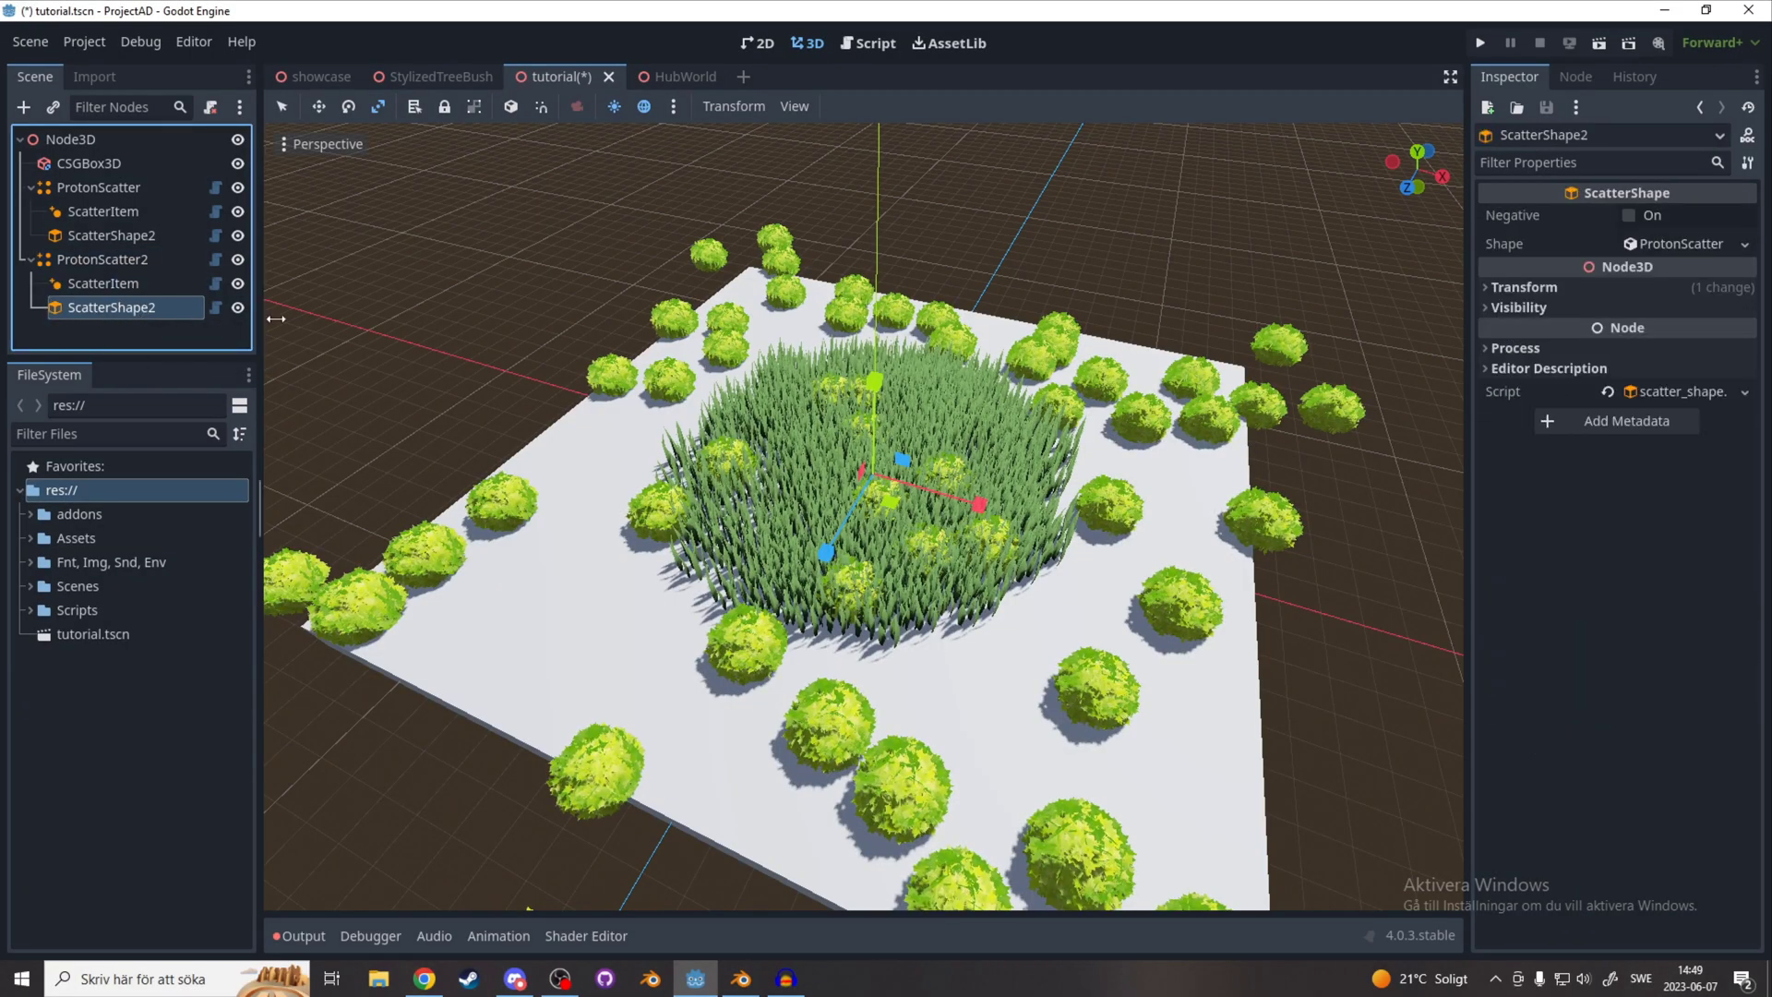
pyautogui.hotkey('ctrl', 'd')
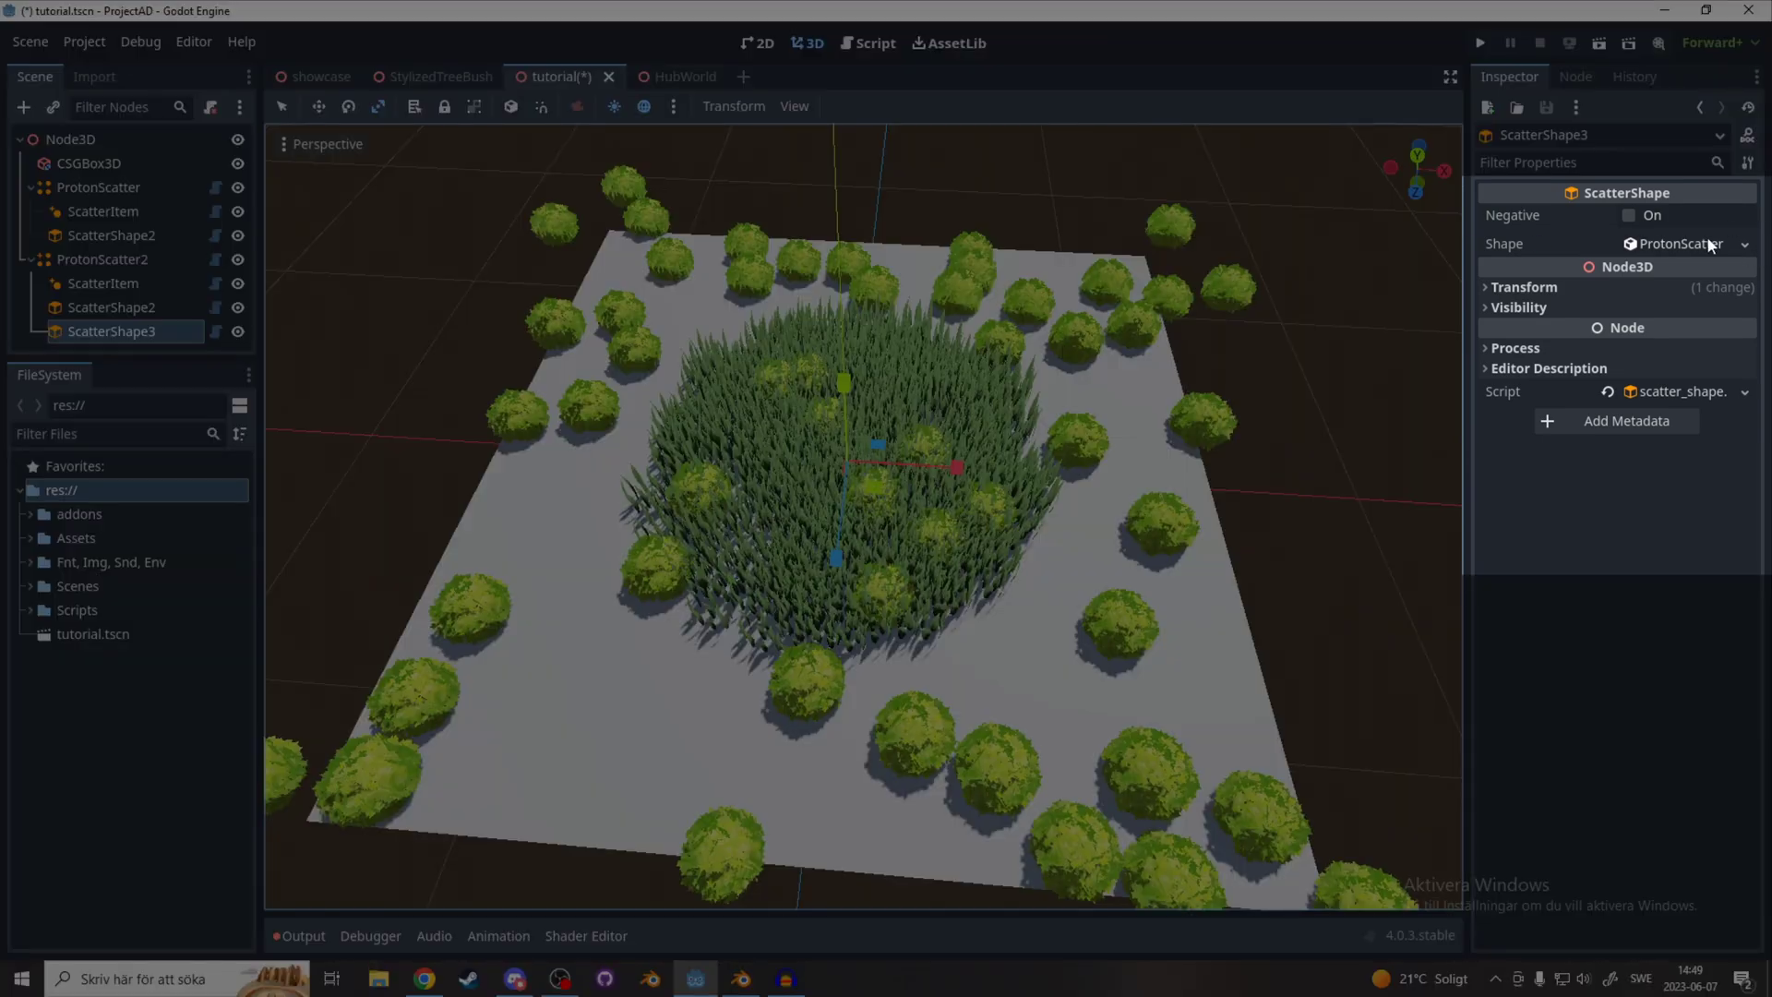
pyautogui.click(1628, 215)
pyautogui.click(1744, 244)
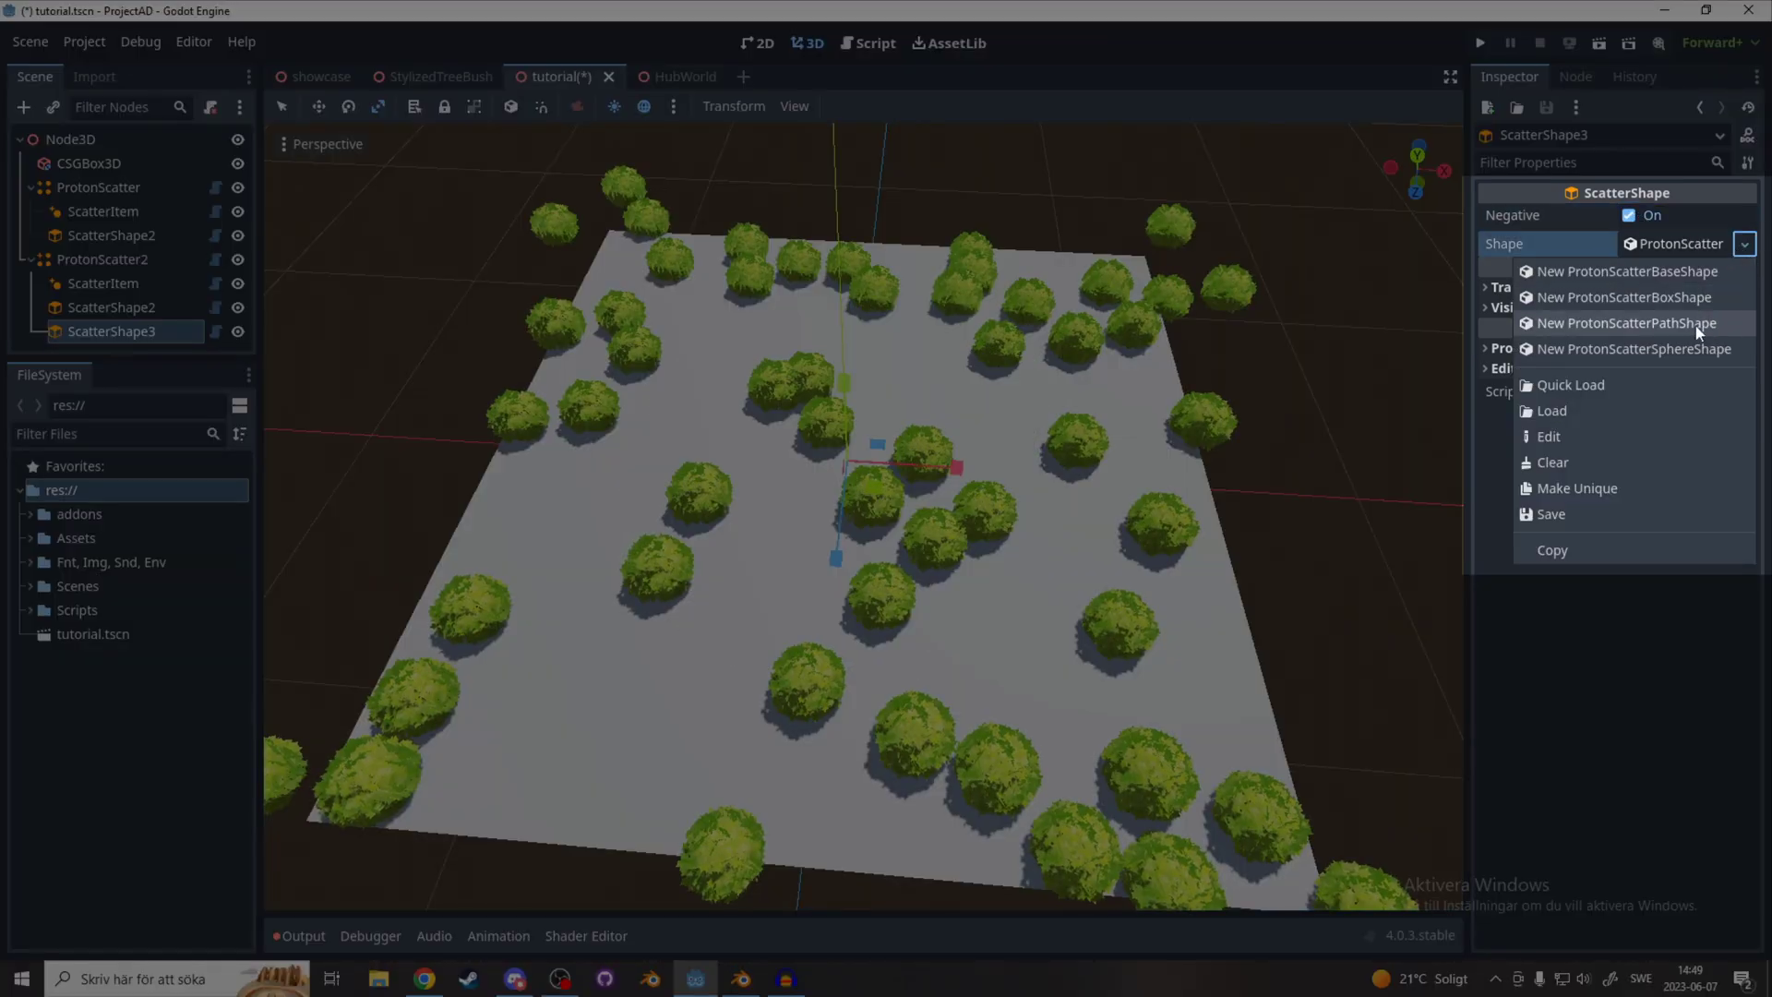
pyautogui.click(1688, 325)
pyautogui.click(1744, 243)
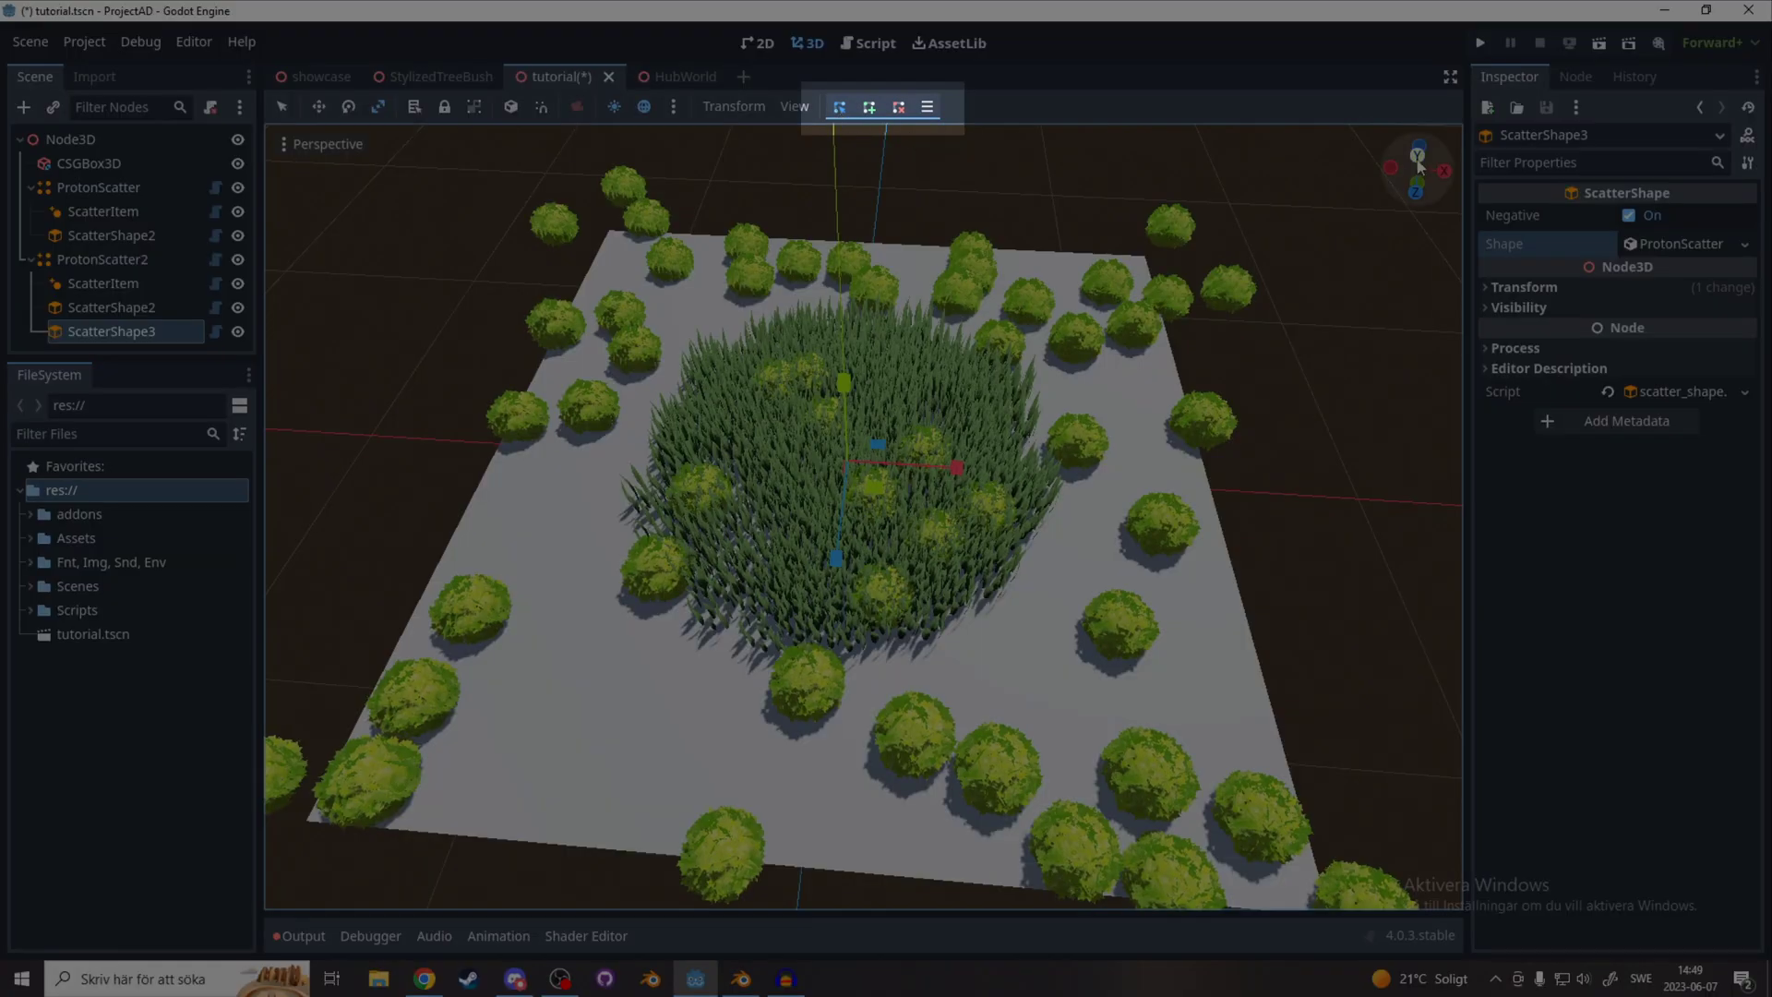
# Switch to the top view and add curve points that outline a grass-free area in the grass patch.
pyautogui.press('KP_7')
pyautogui.click(838, 108)
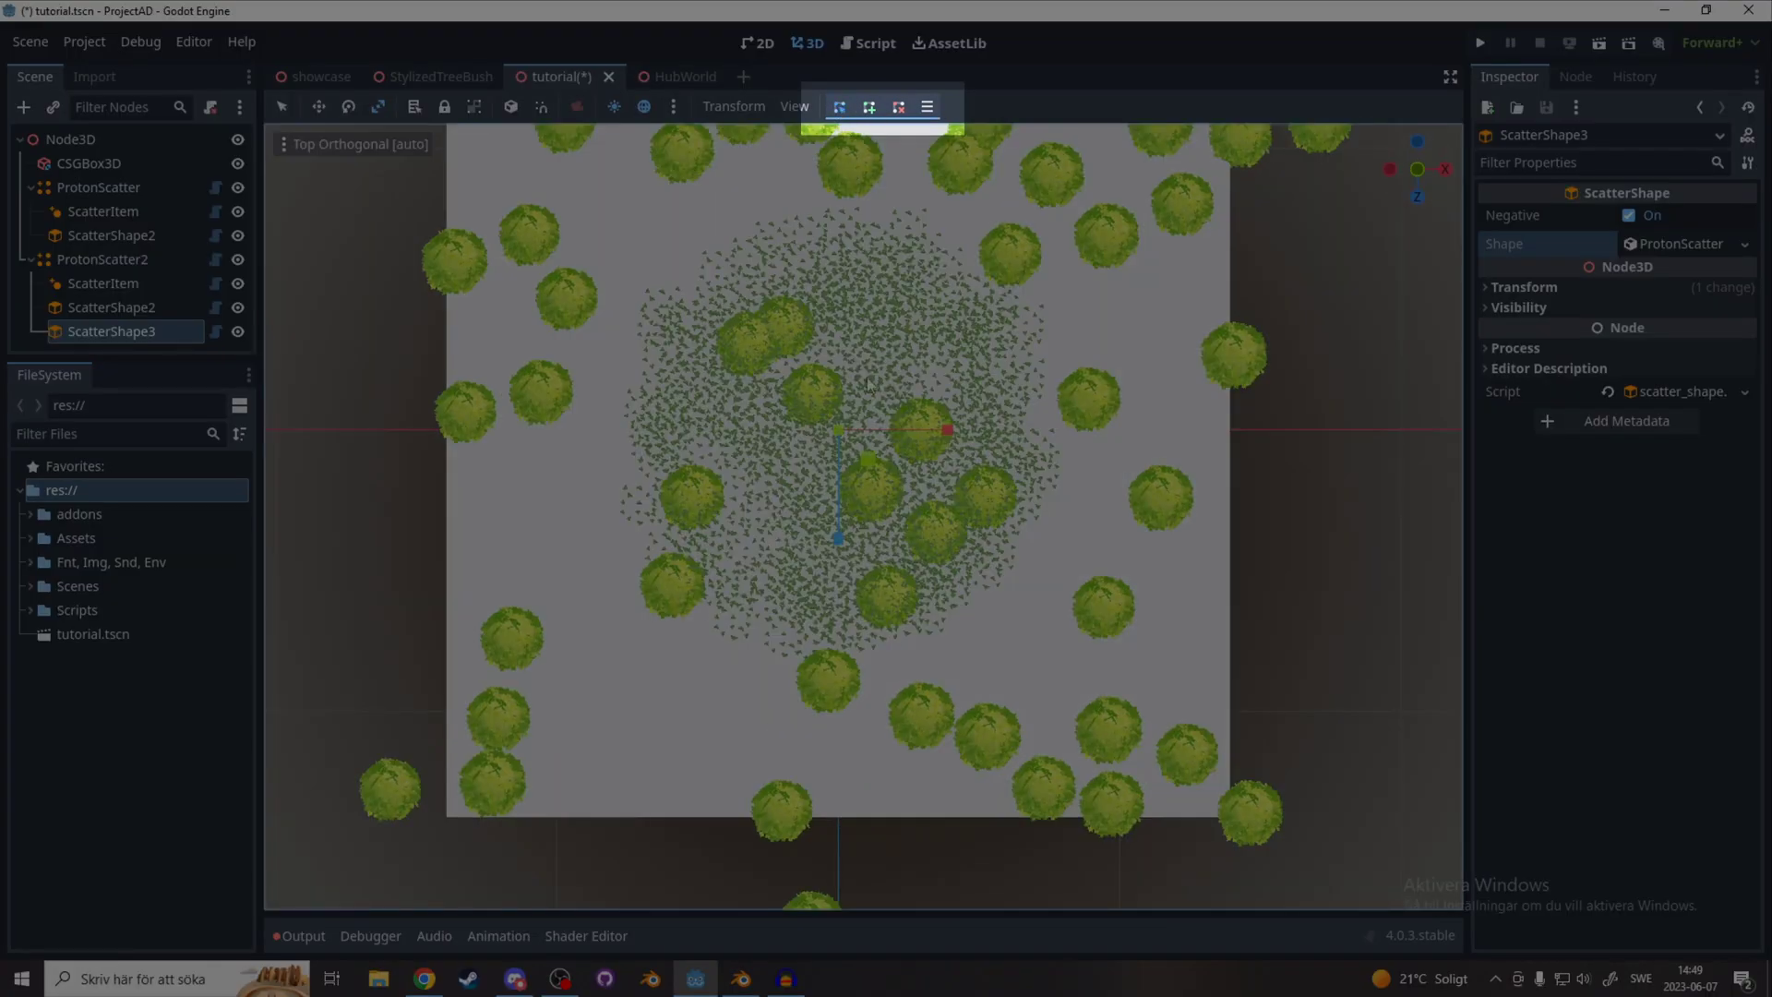
pyautogui.click(869, 108)
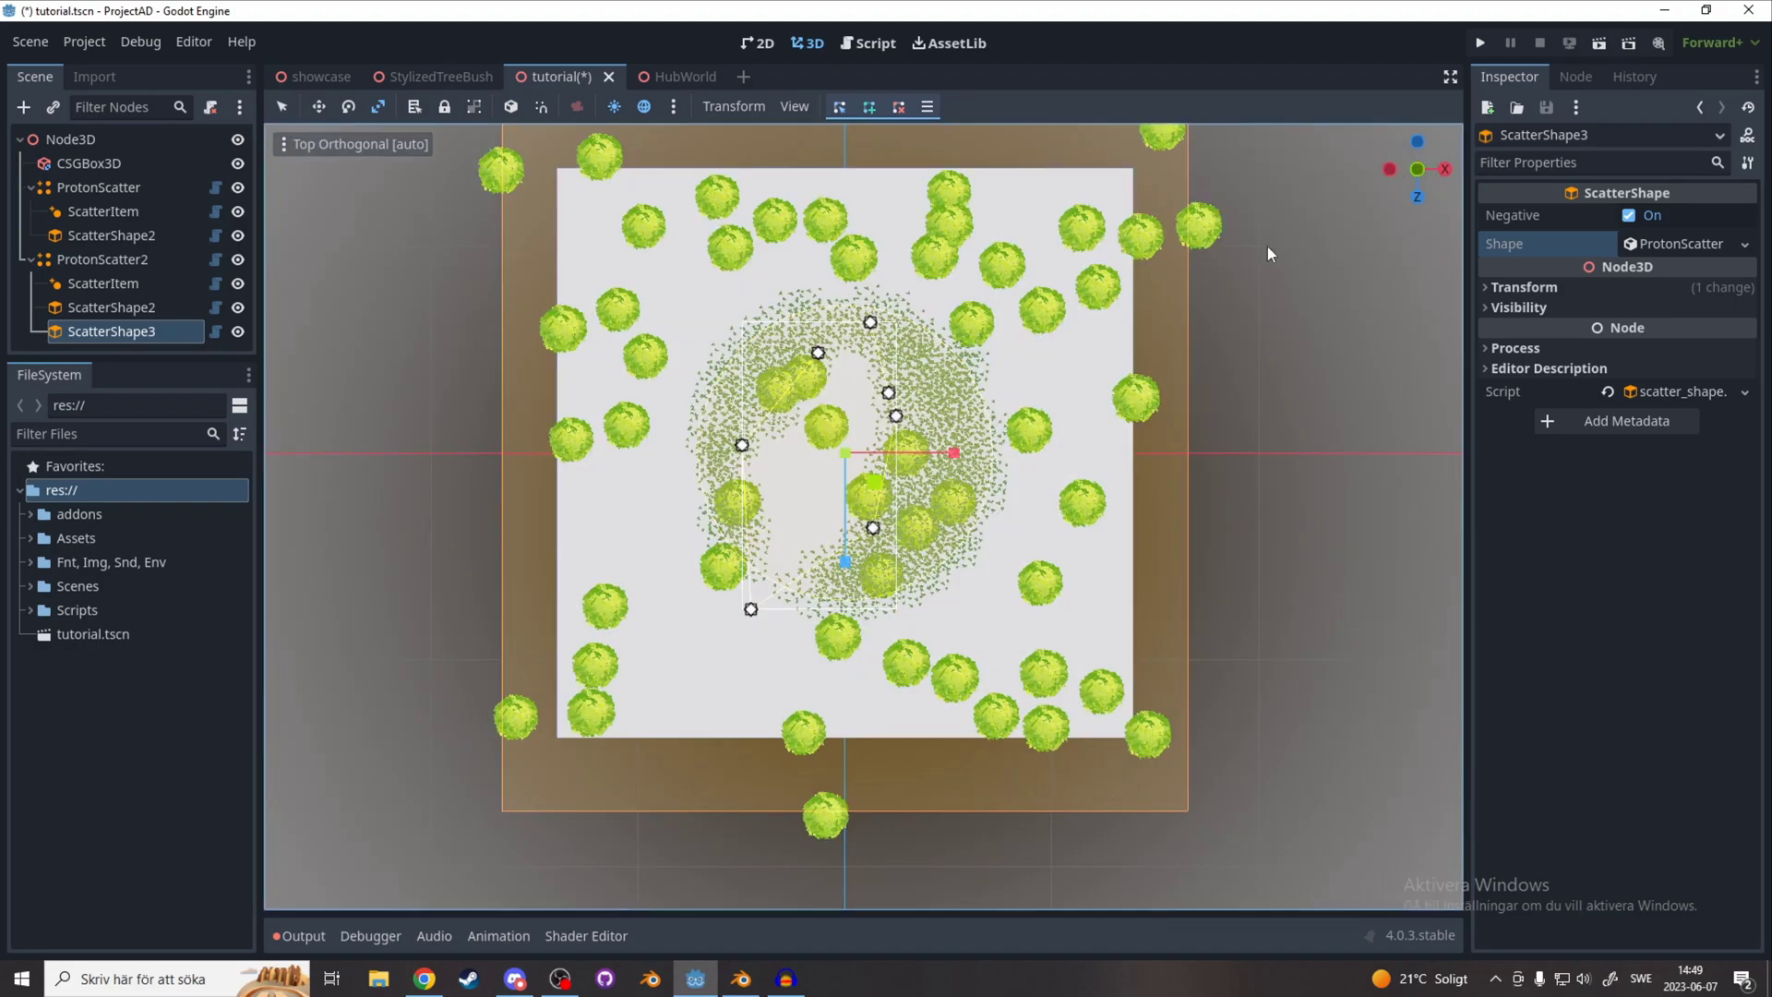
pyautogui.scroll(5, 854, 307)
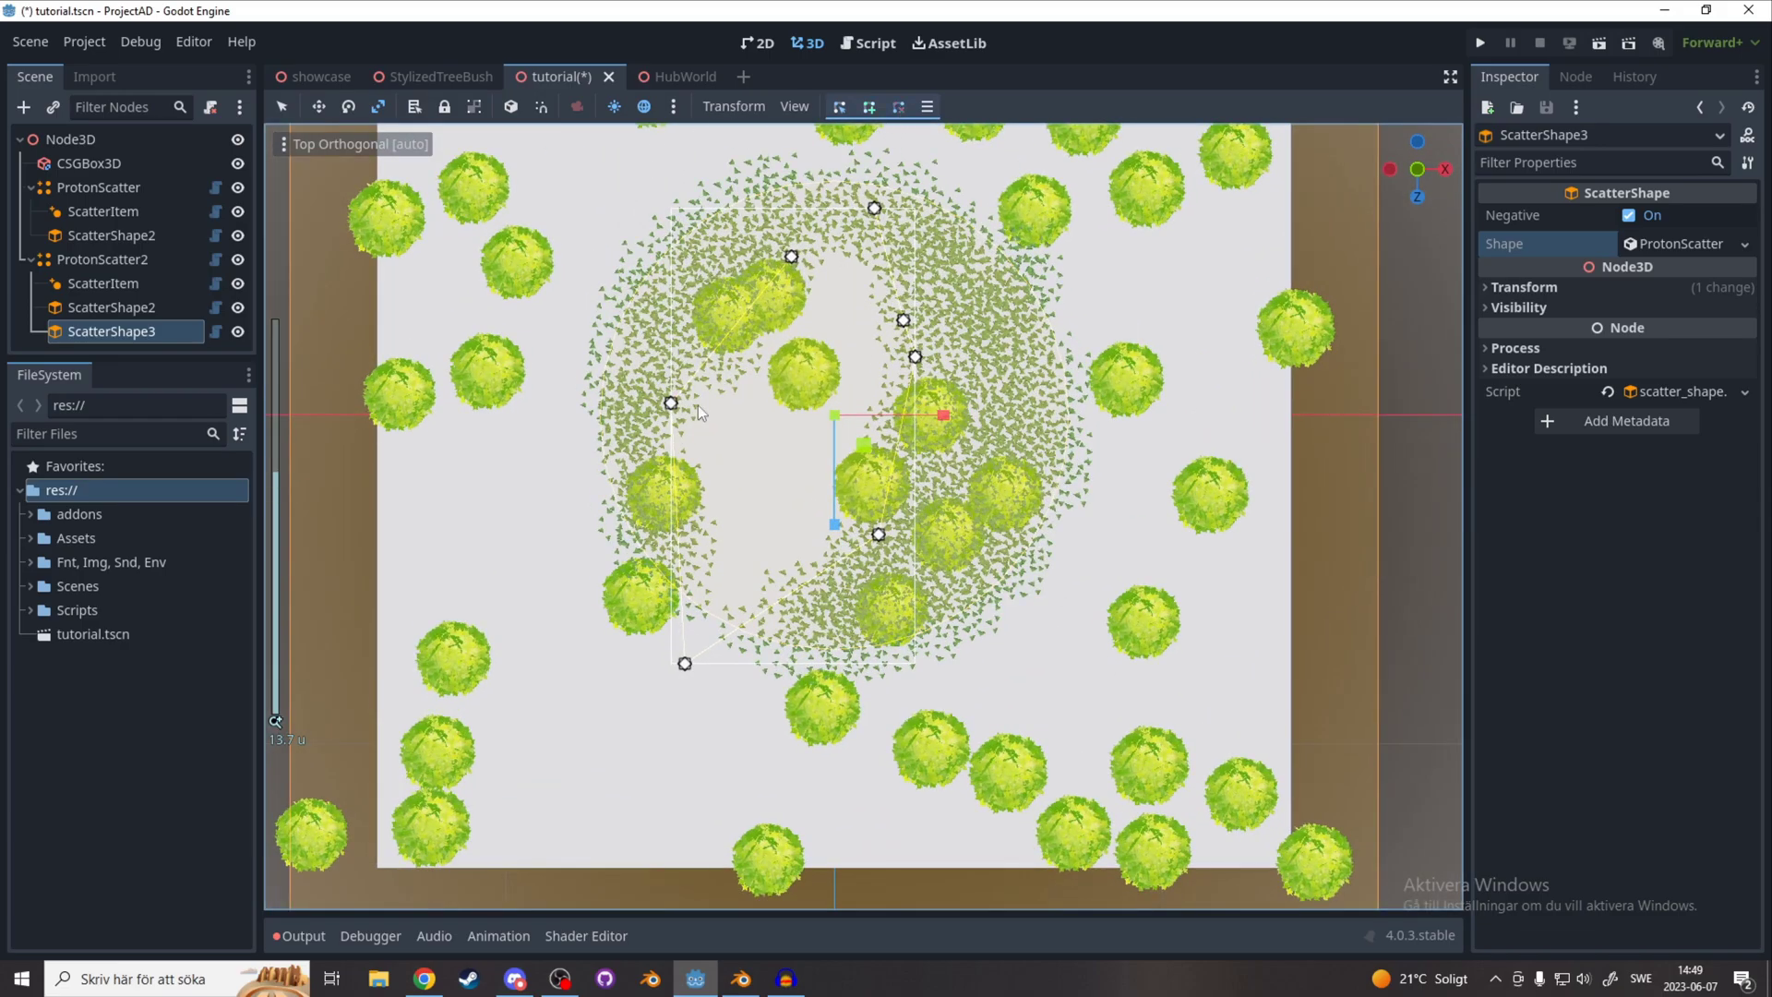
# Delete the curve points of the negative path shape from the grass patch.
pyautogui.click(671, 402)
pyautogui.click(685, 662)
pyautogui.click(877, 533)
pyautogui.click(914, 356)
pyautogui.click(903, 320)
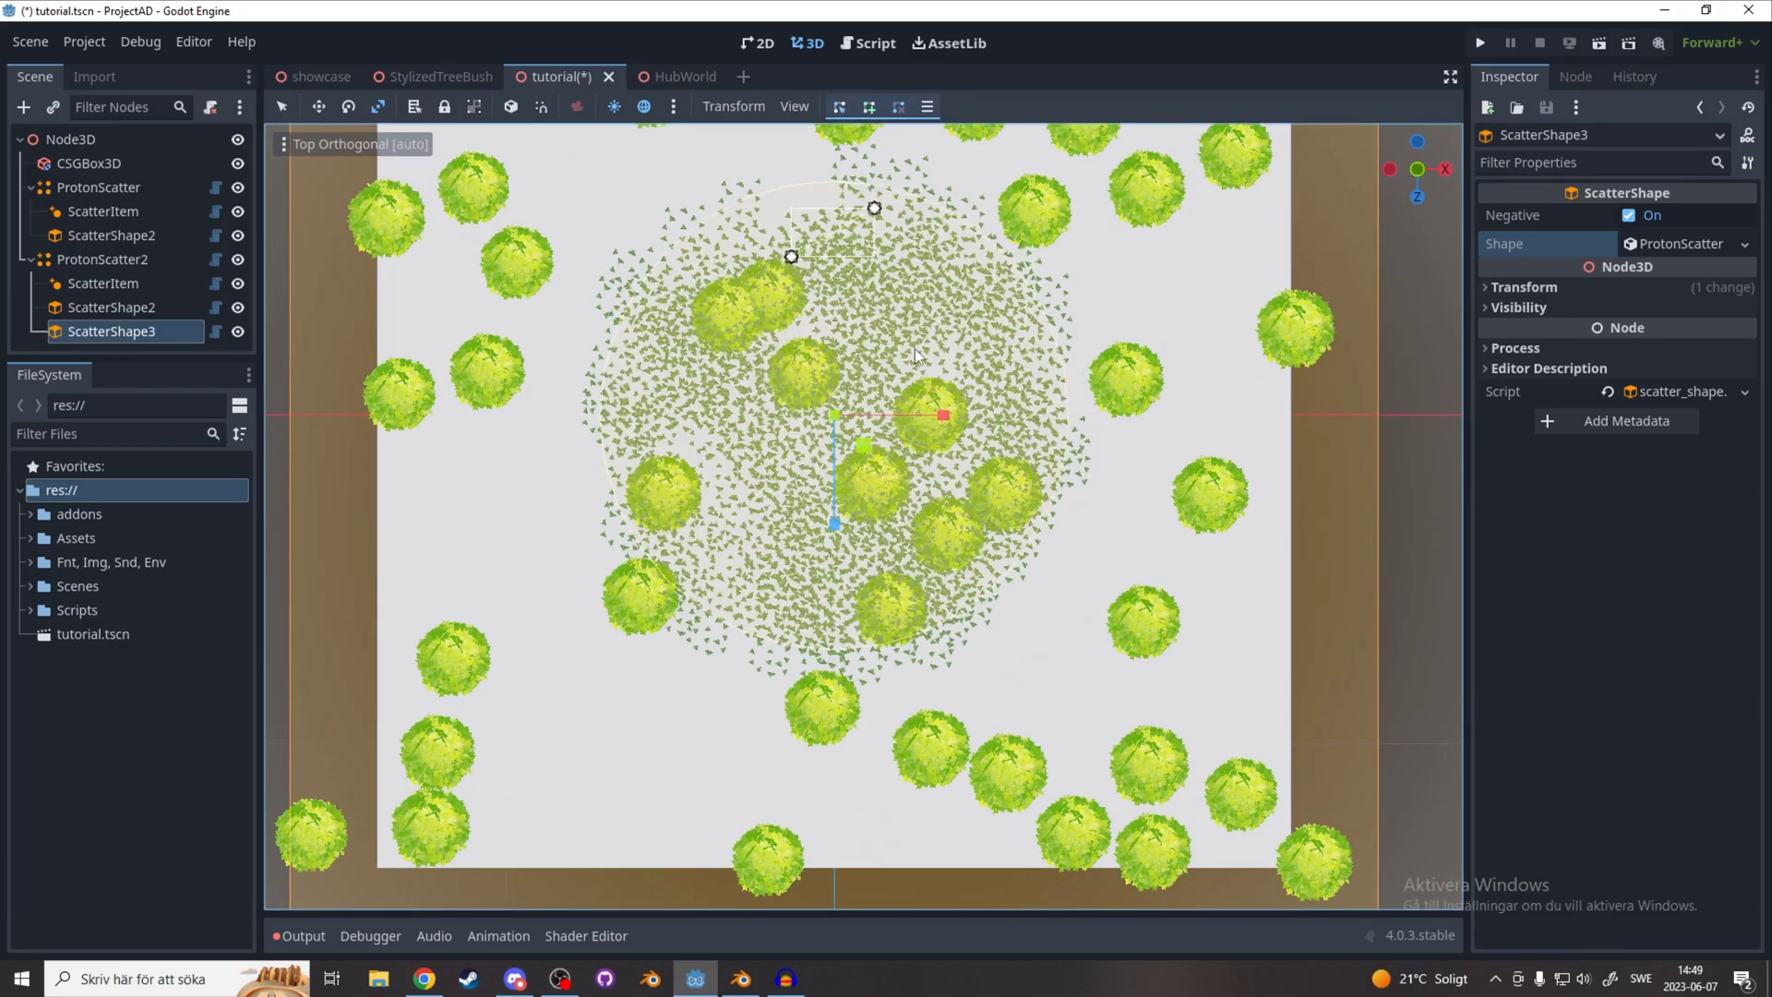
pyautogui.click(791, 256)
# Place five curve points in a zigzag from the far edge of the grass patch to its near edge.
pyautogui.click(842, 107)
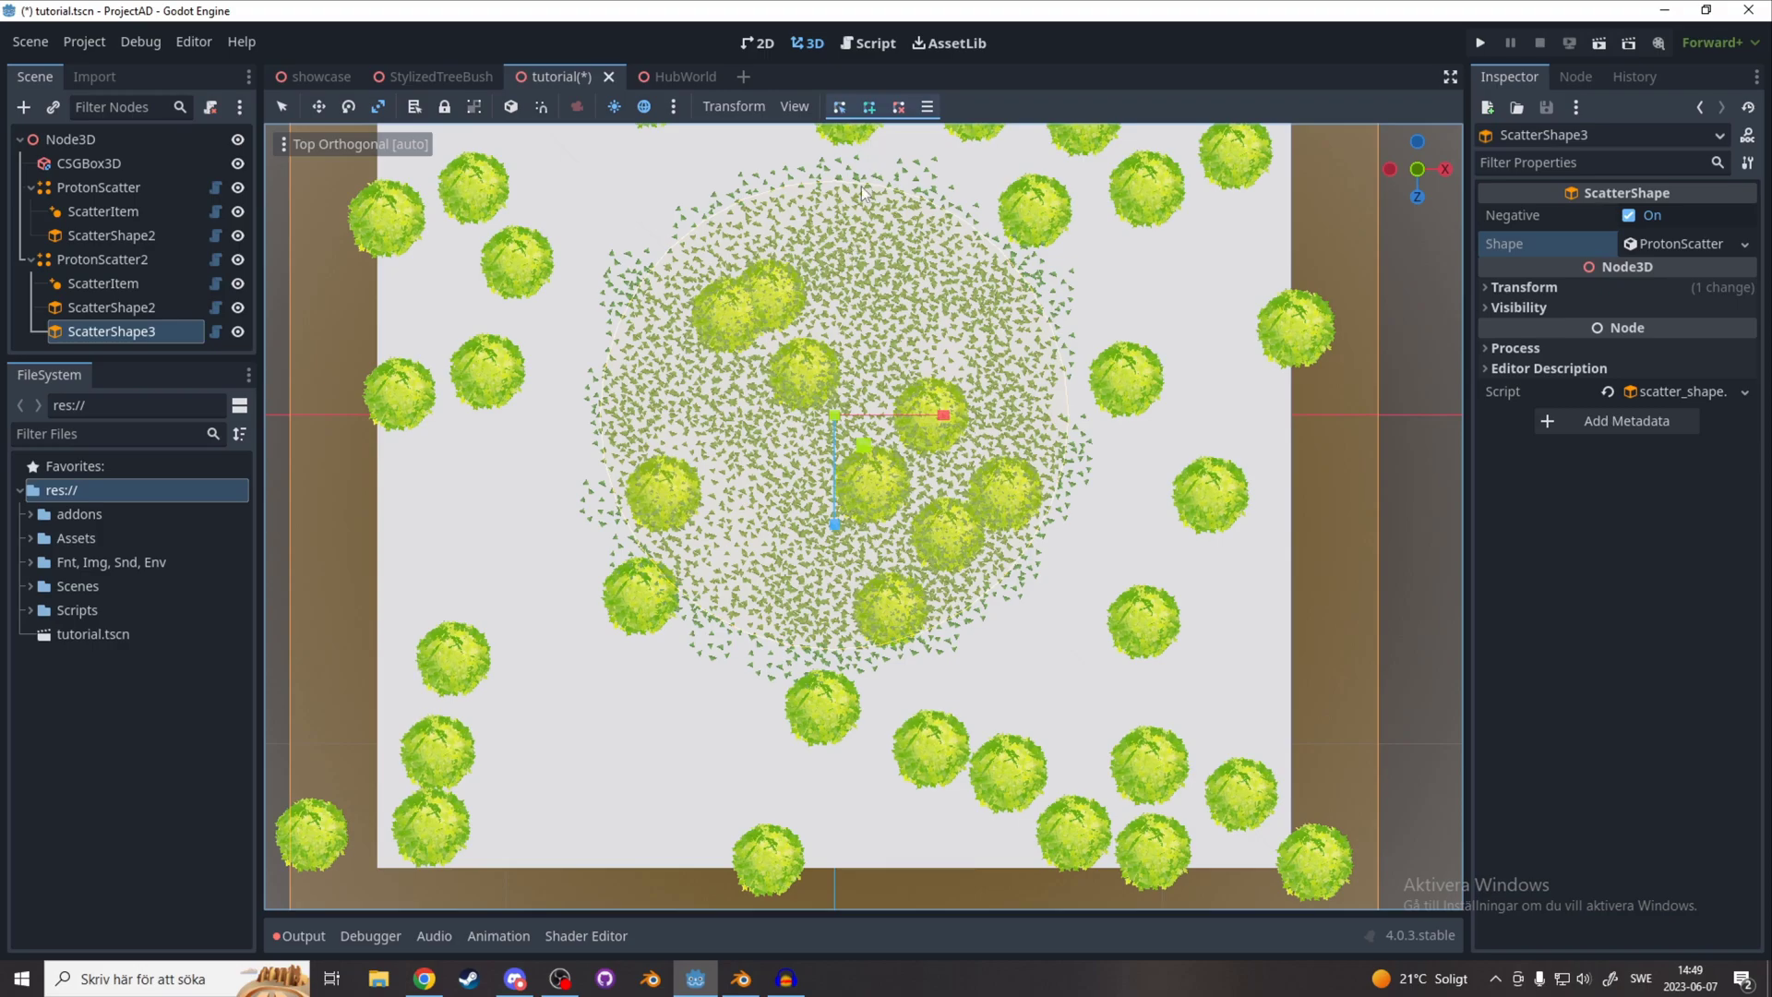
pyautogui.click(810, 157)
pyautogui.click(893, 289)
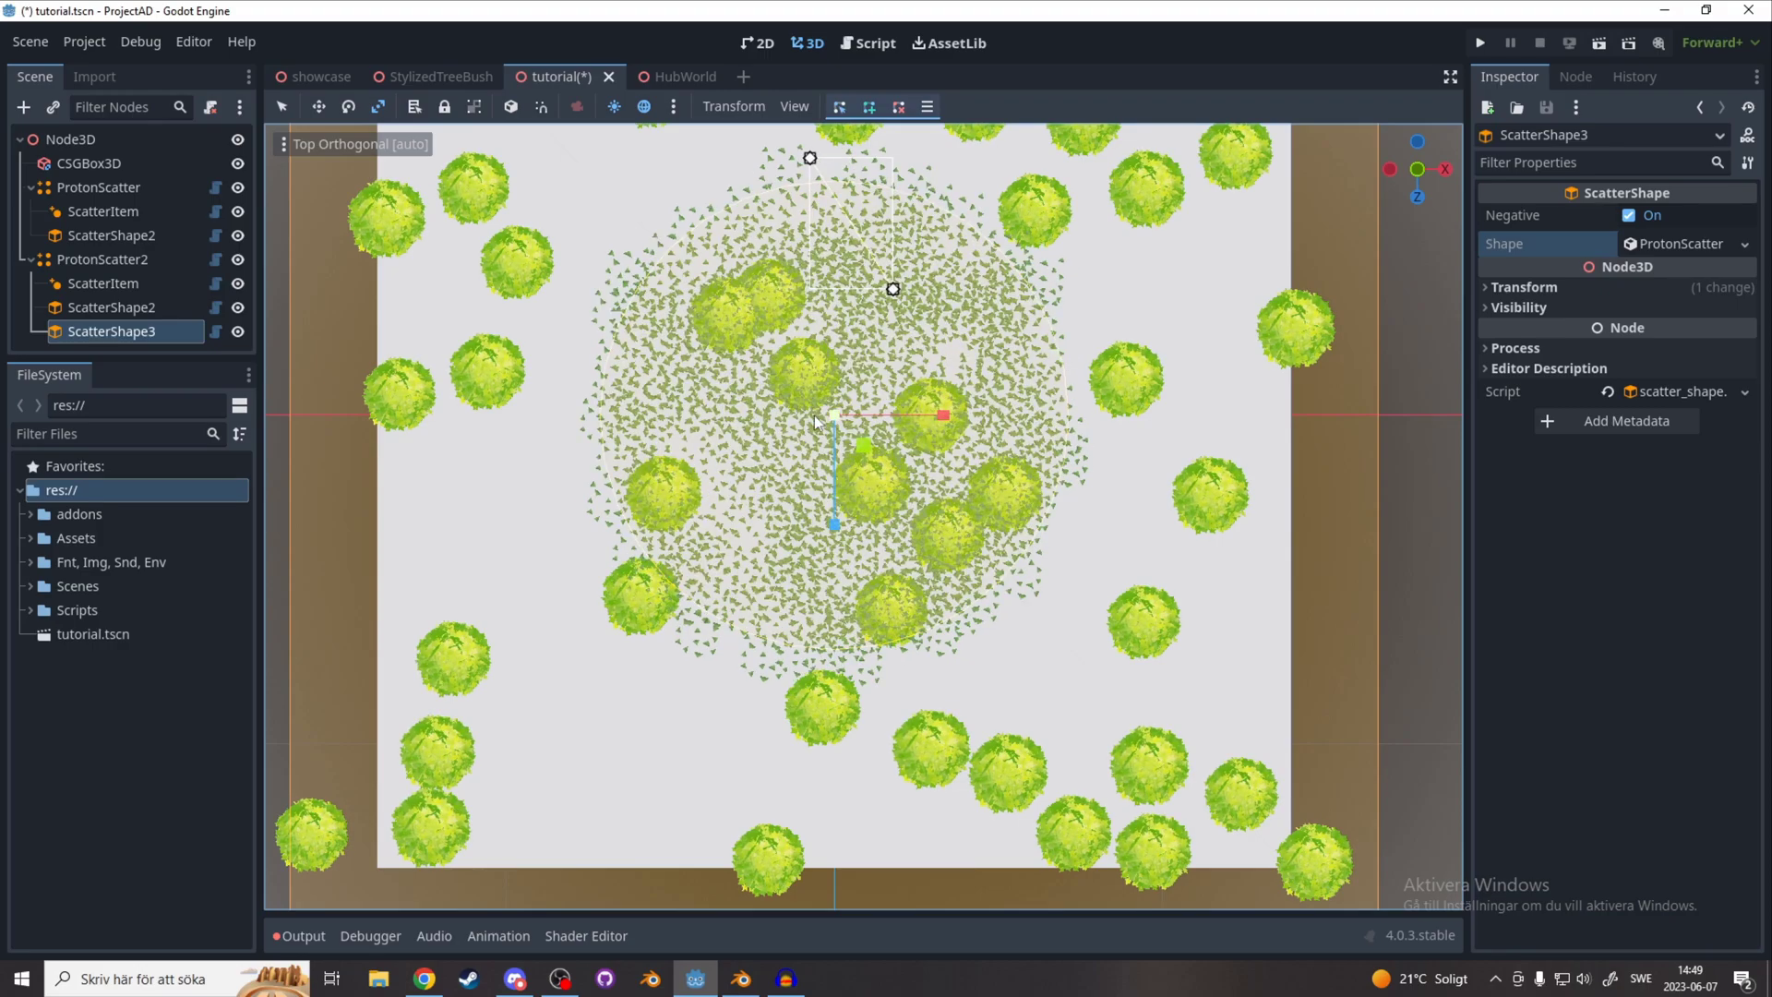
pyautogui.click(814, 415)
pyautogui.click(868, 539)
pyautogui.click(799, 687)
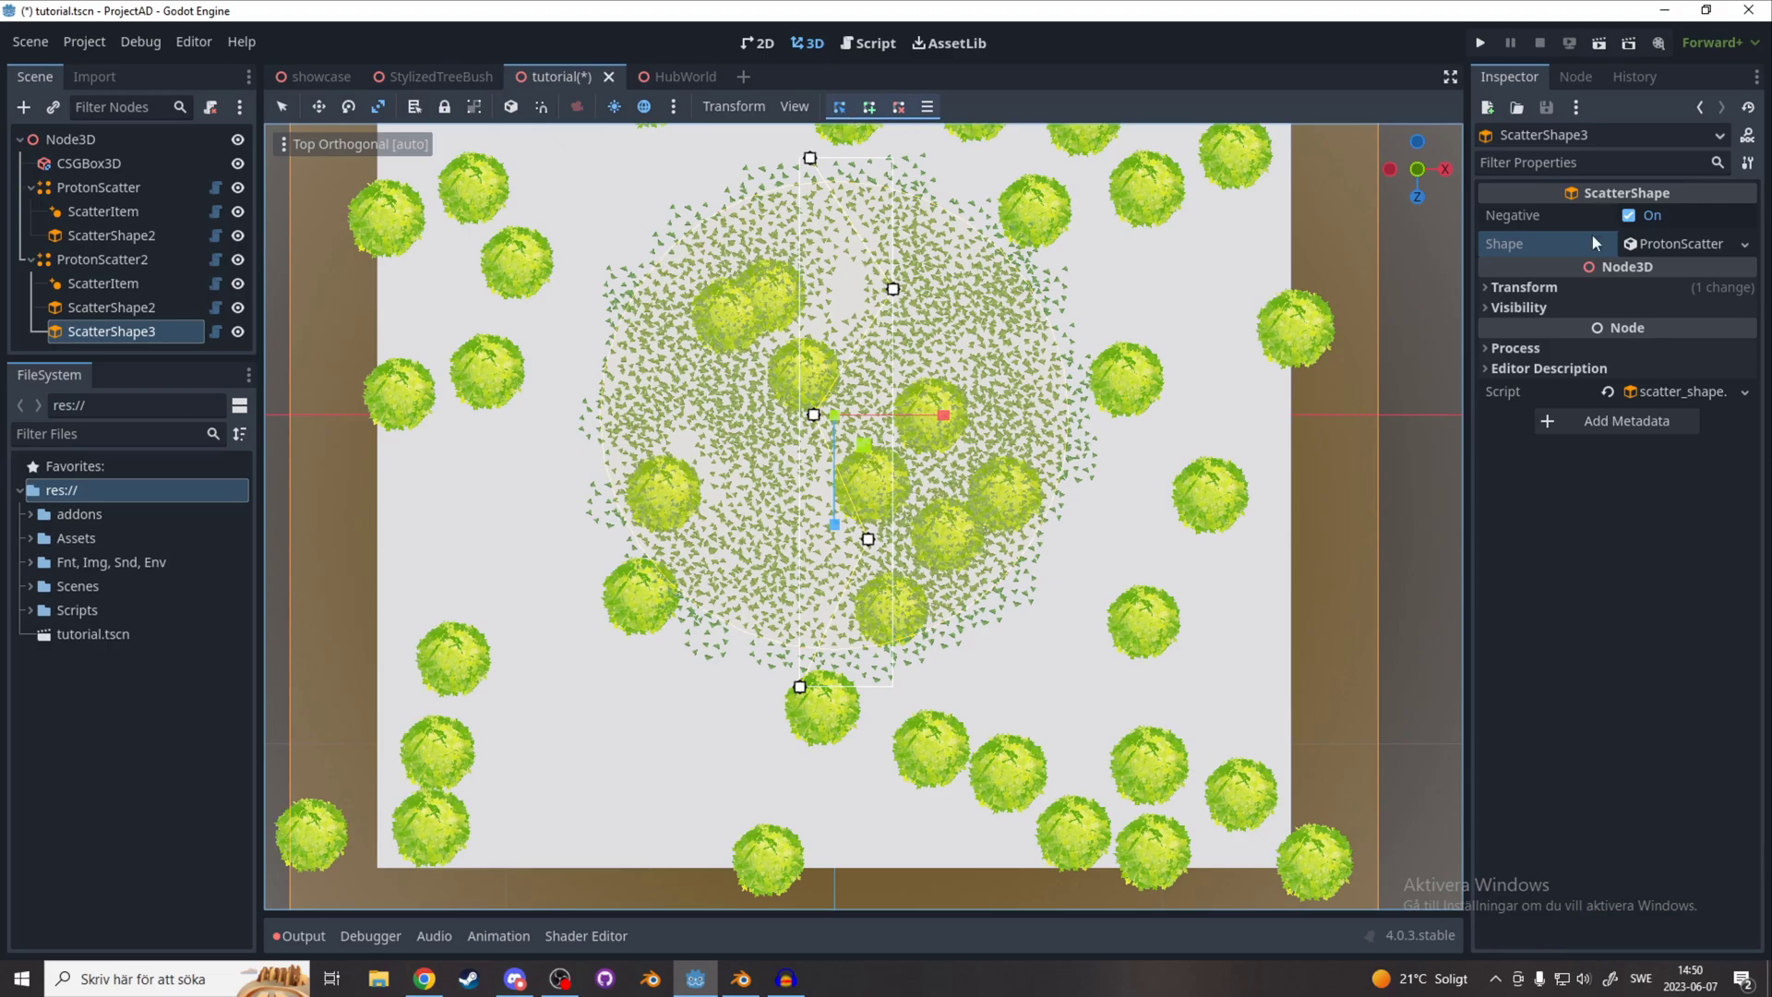
# Set the negative path shape's Thickness to about 4.07 to widen the trail through the grass.
pyautogui.click(1674, 243)
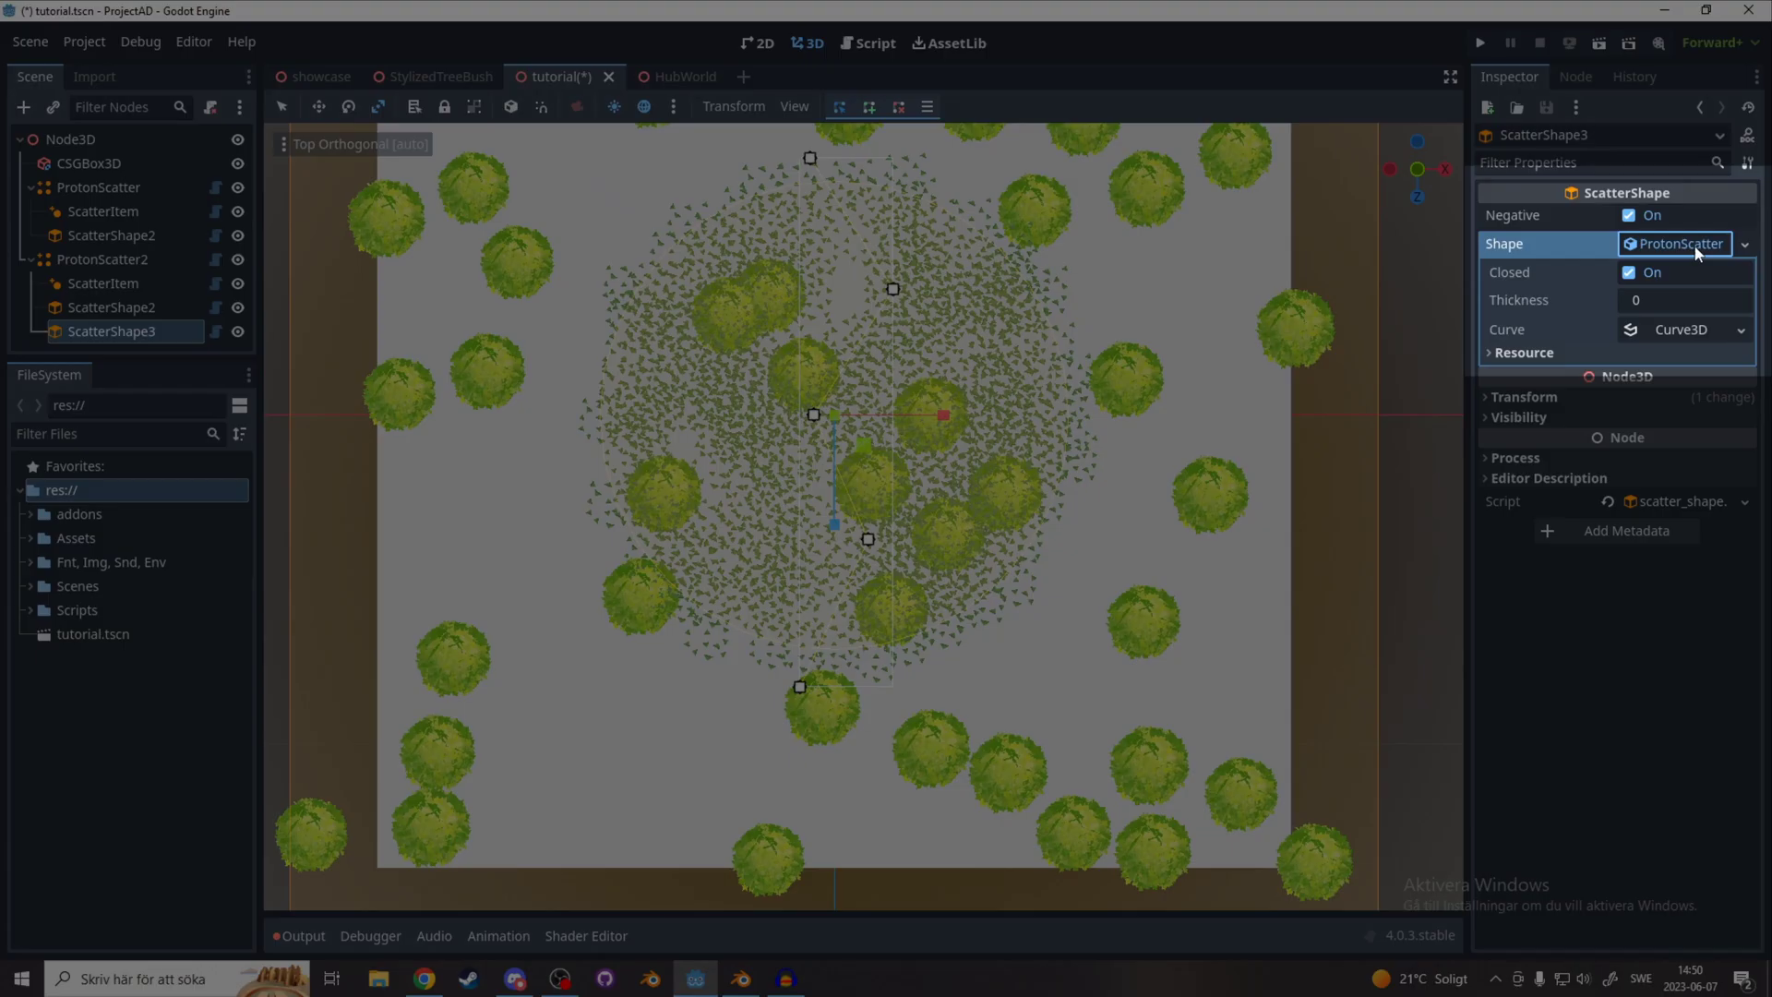
pyautogui.moveTo(1660, 310); pyautogui.dragTo(1716, 304)
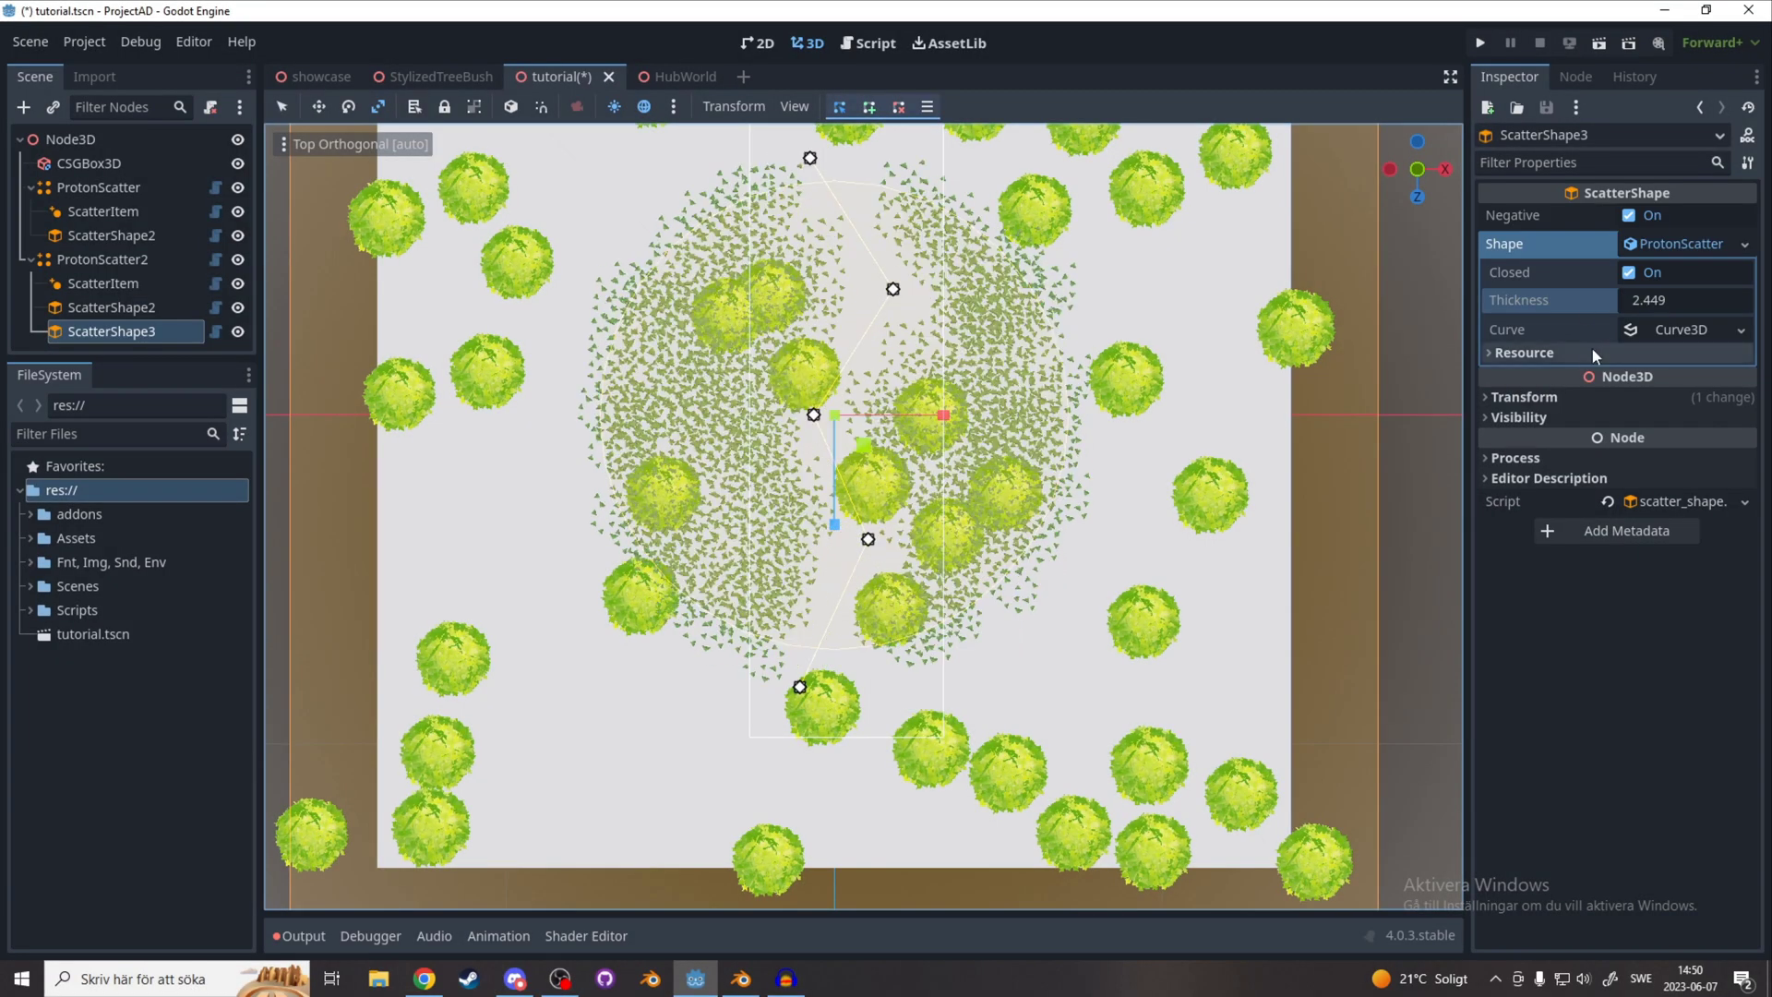
pyautogui.moveTo(1076, 501); pyautogui.dragTo(1104, 258, button='middle')
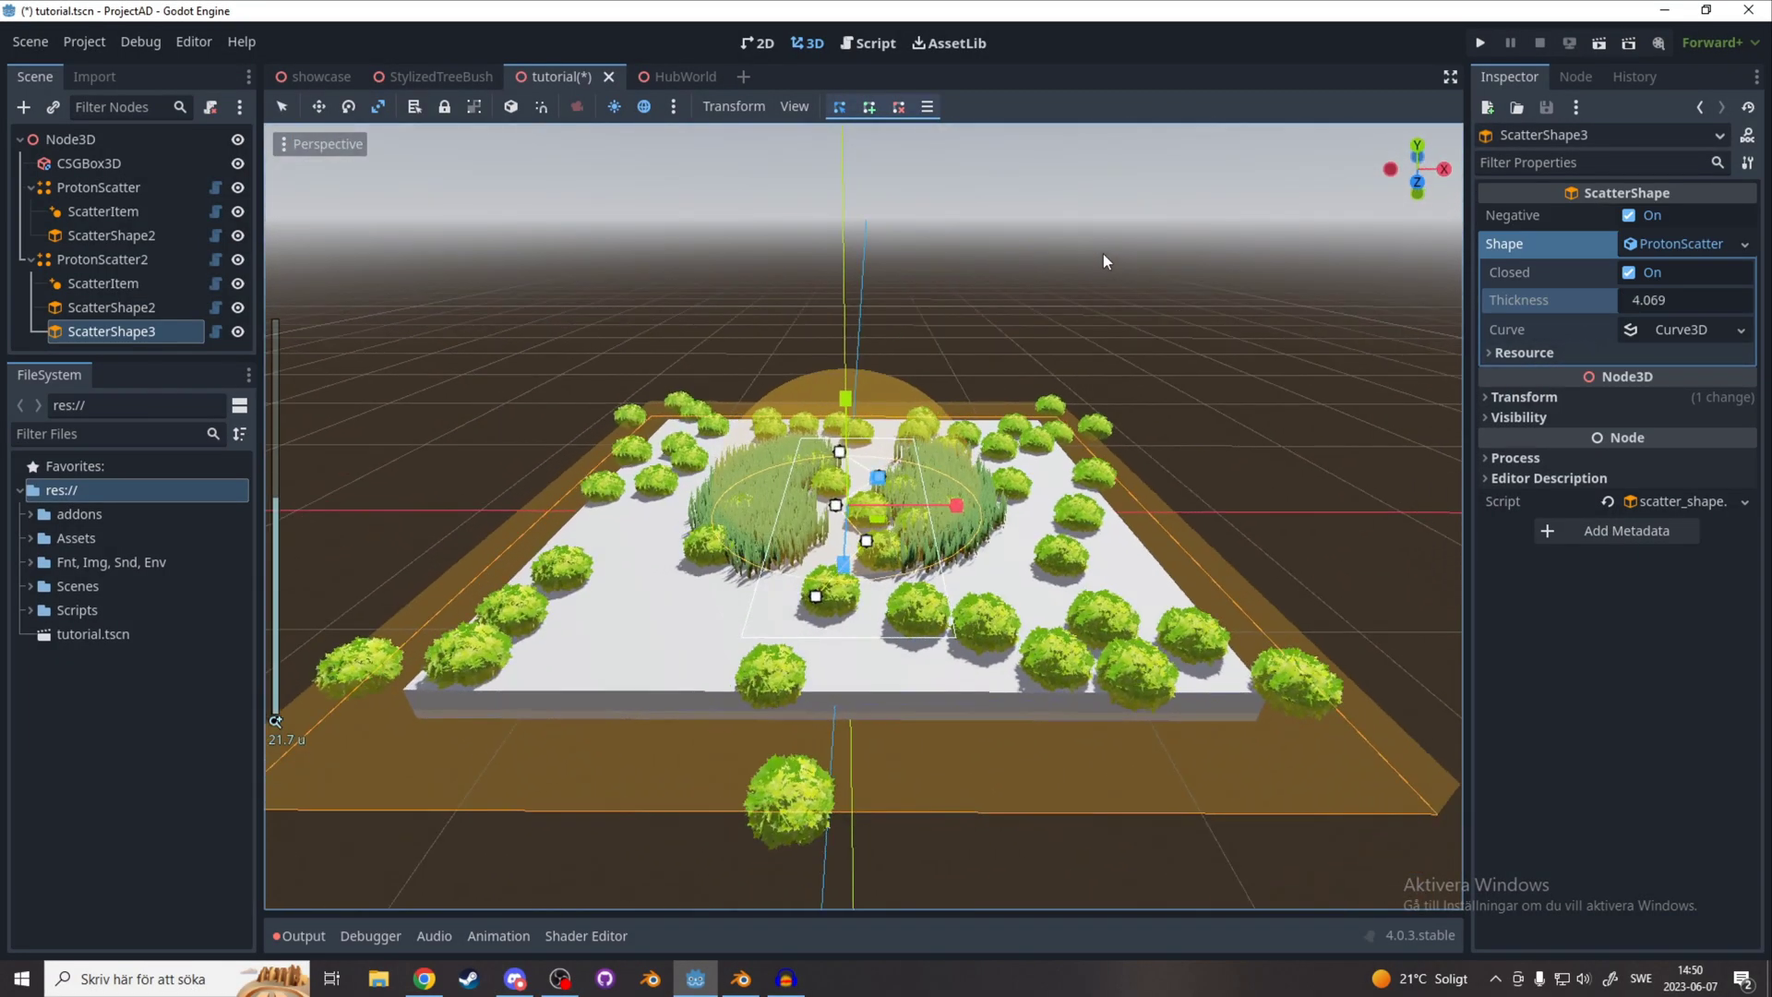
# Duplicate the negative path ScatterShape3 and move the copy under the bushes' ProtonScatter node.
pyautogui.scroll(8, 1104, 257)
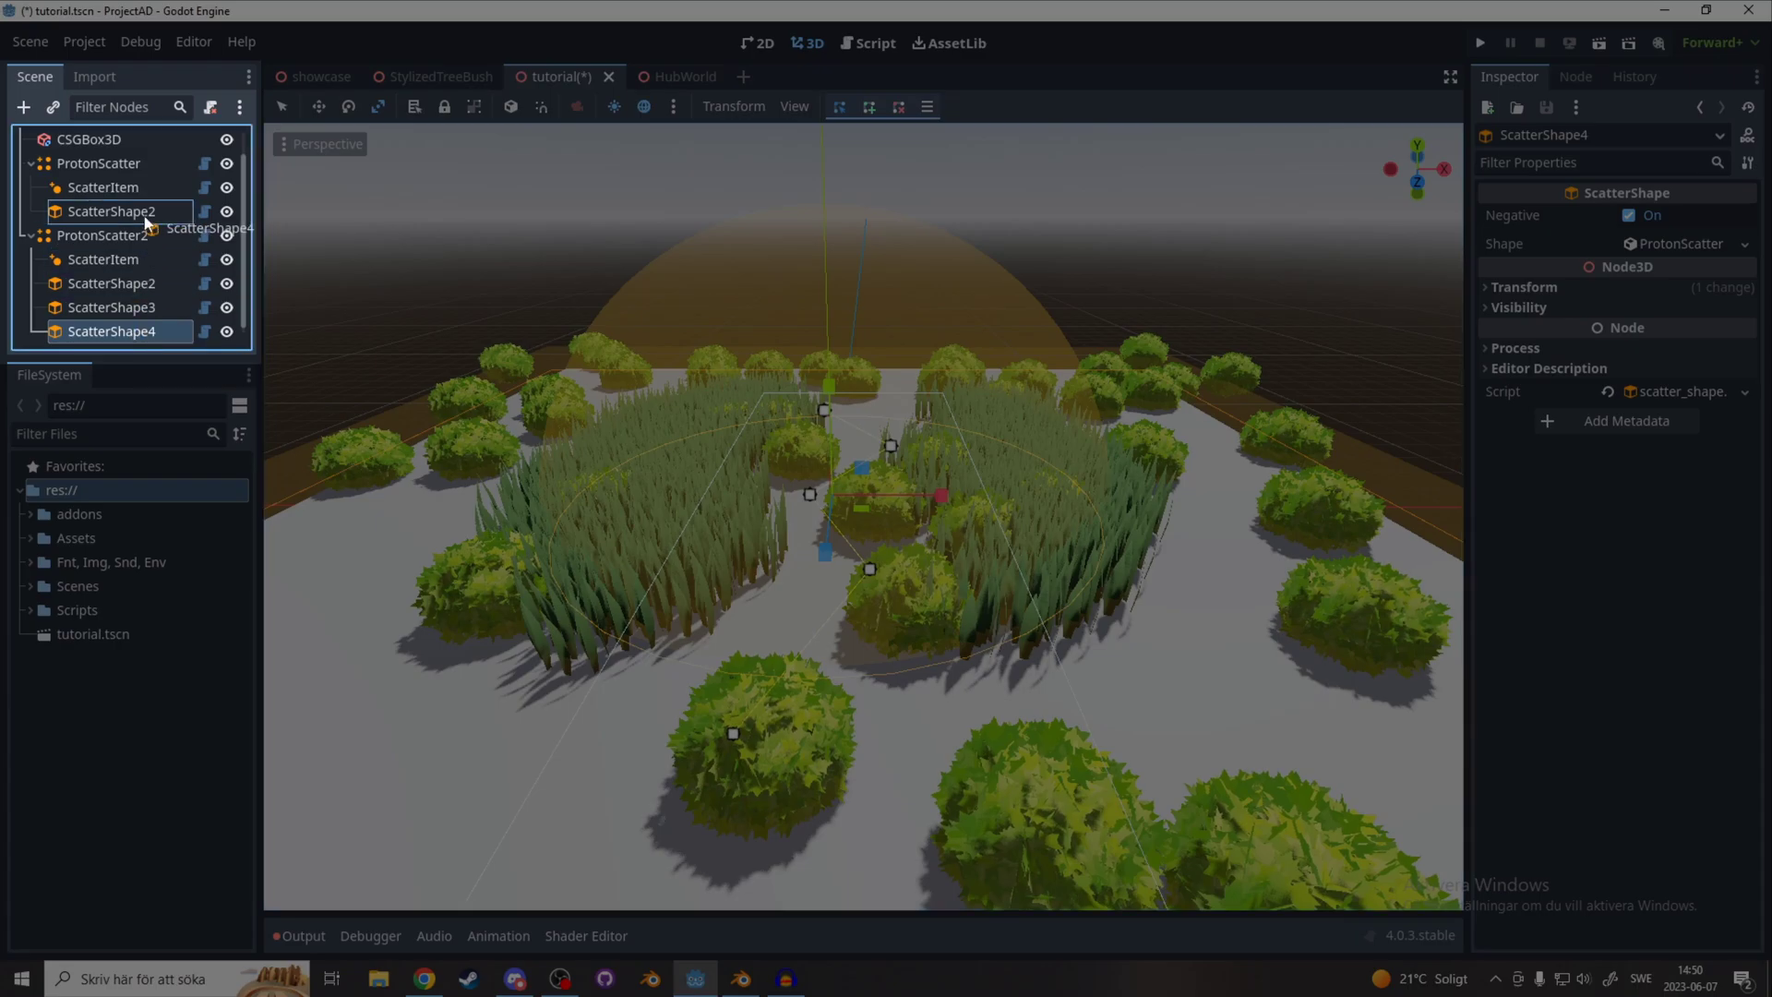
pyautogui.moveTo(129, 171); pyautogui.dragTo(131, 166)
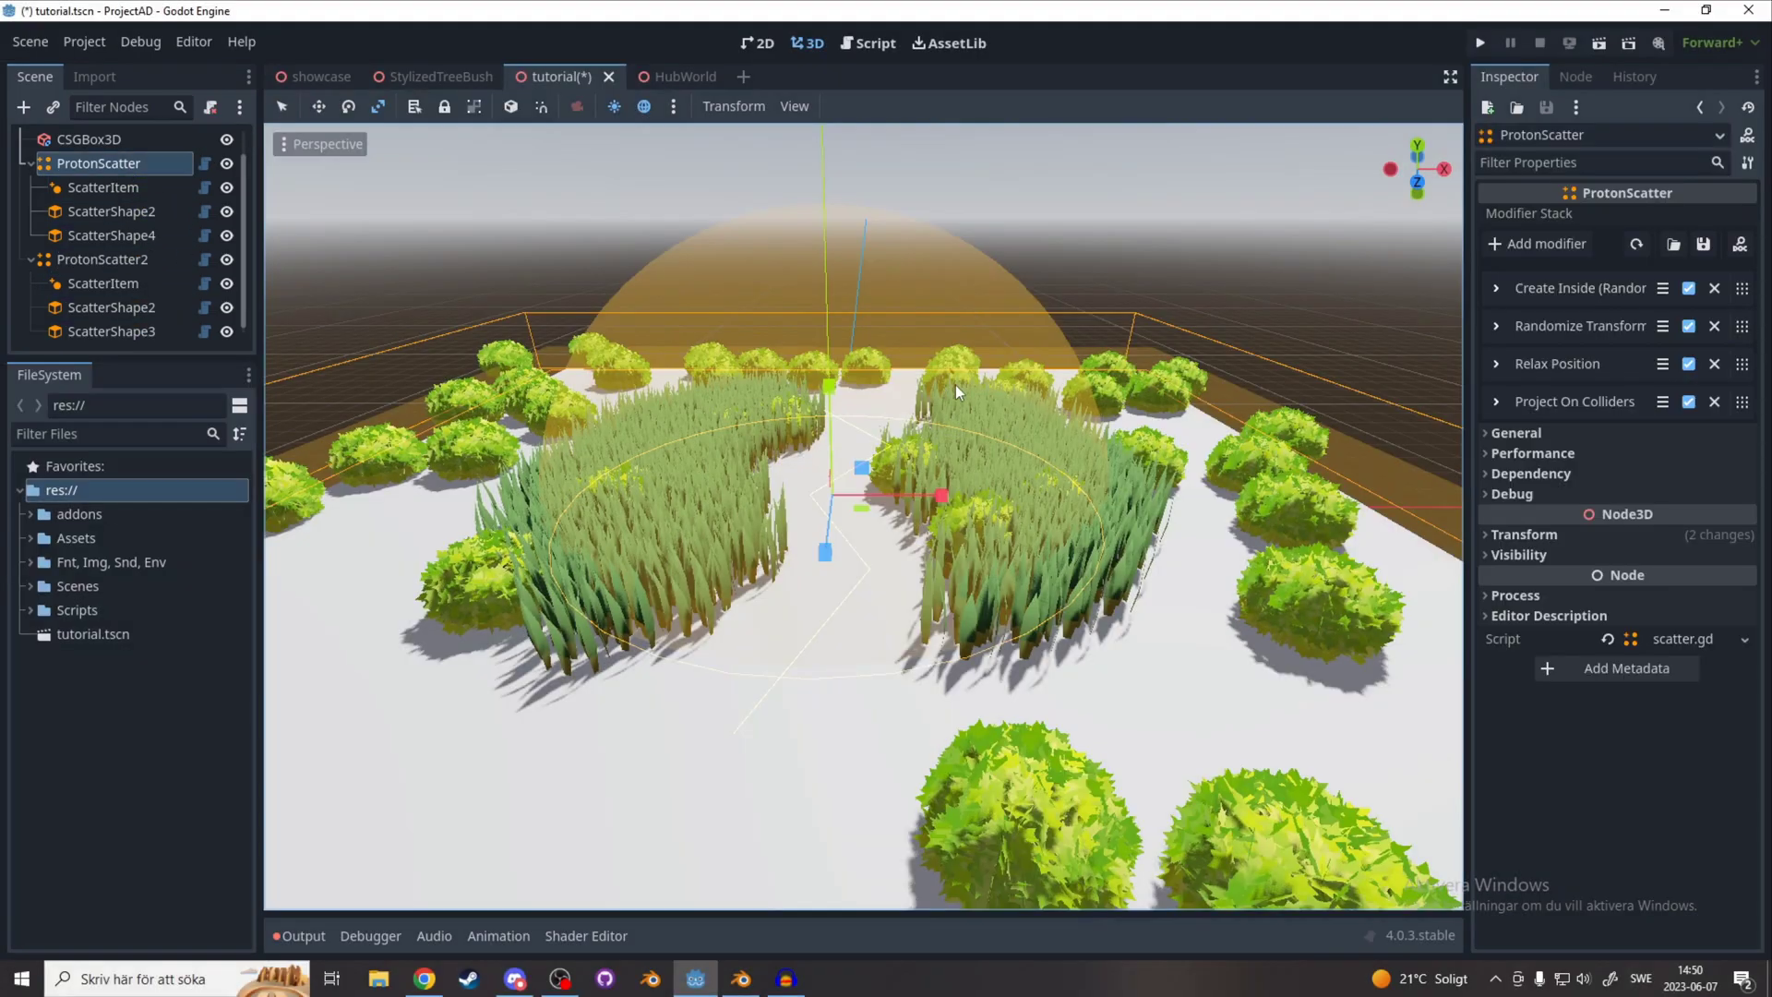
pyautogui.scroll(-2, 955, 387)
# Change the albedo color of the CSGBox3D platform's override material to green 3bcb7a.
pyautogui.click(672, 419)
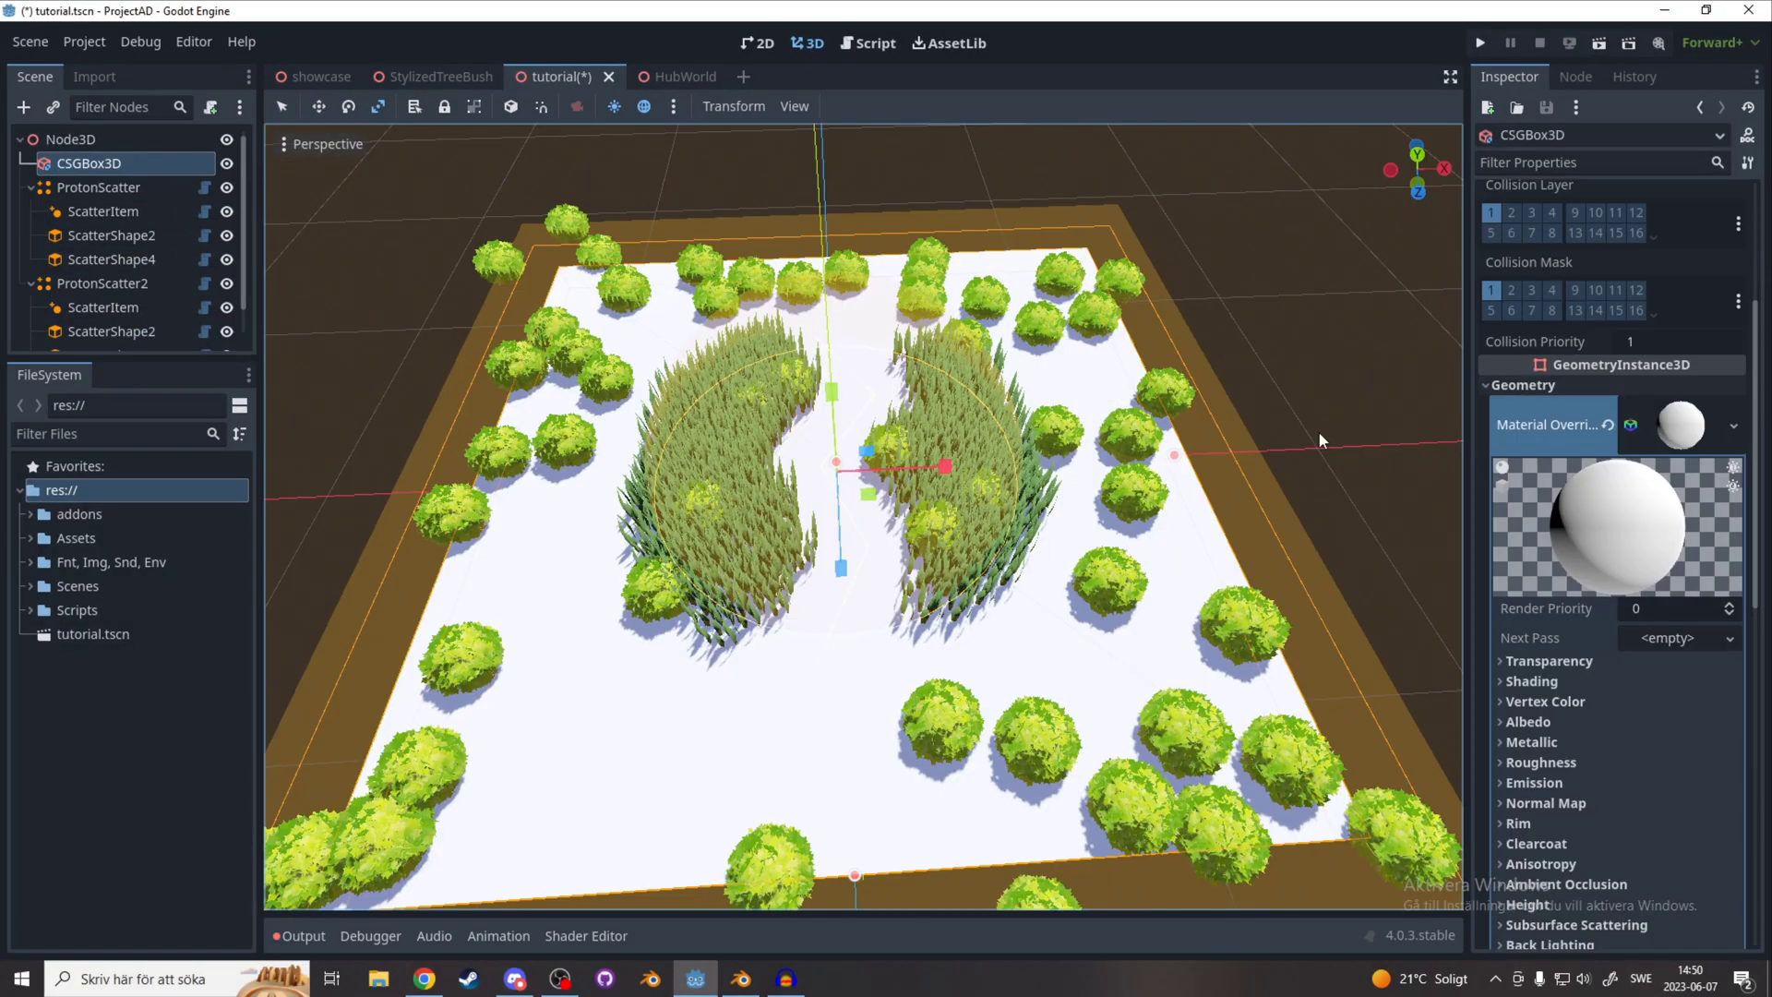
pyautogui.scroll(-3, 1576, 503)
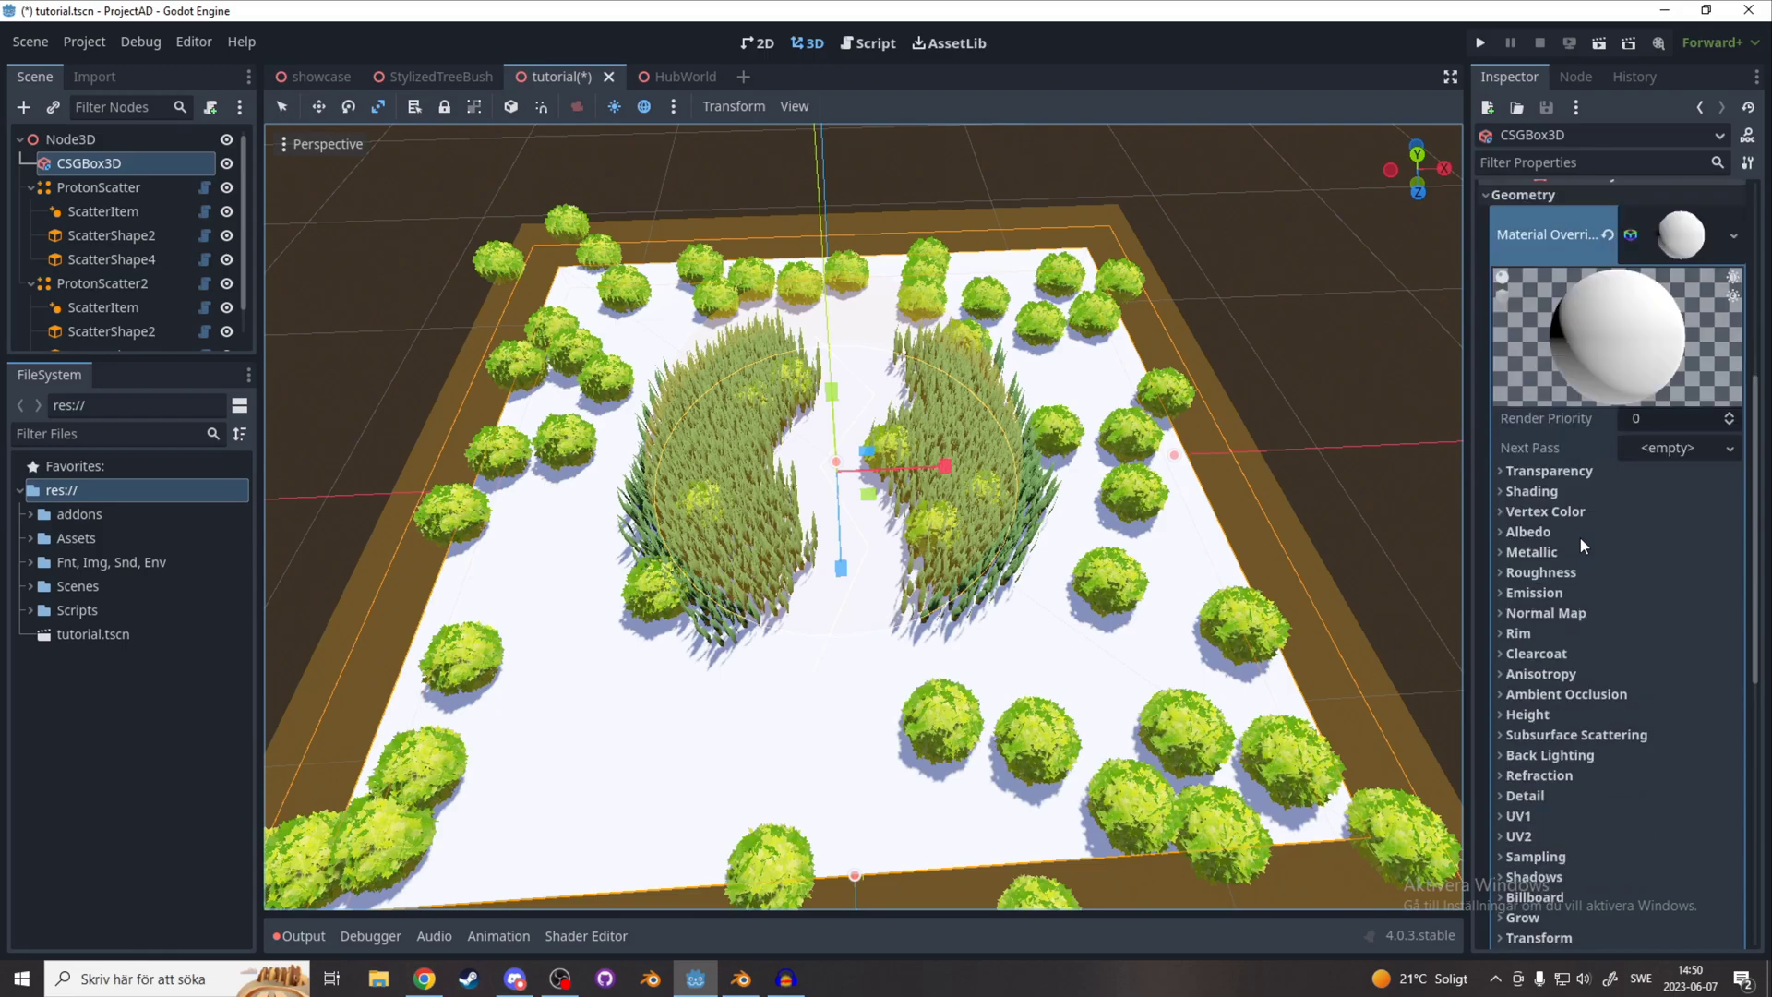
pyautogui.click(1499, 532)
pyautogui.click(1675, 555)
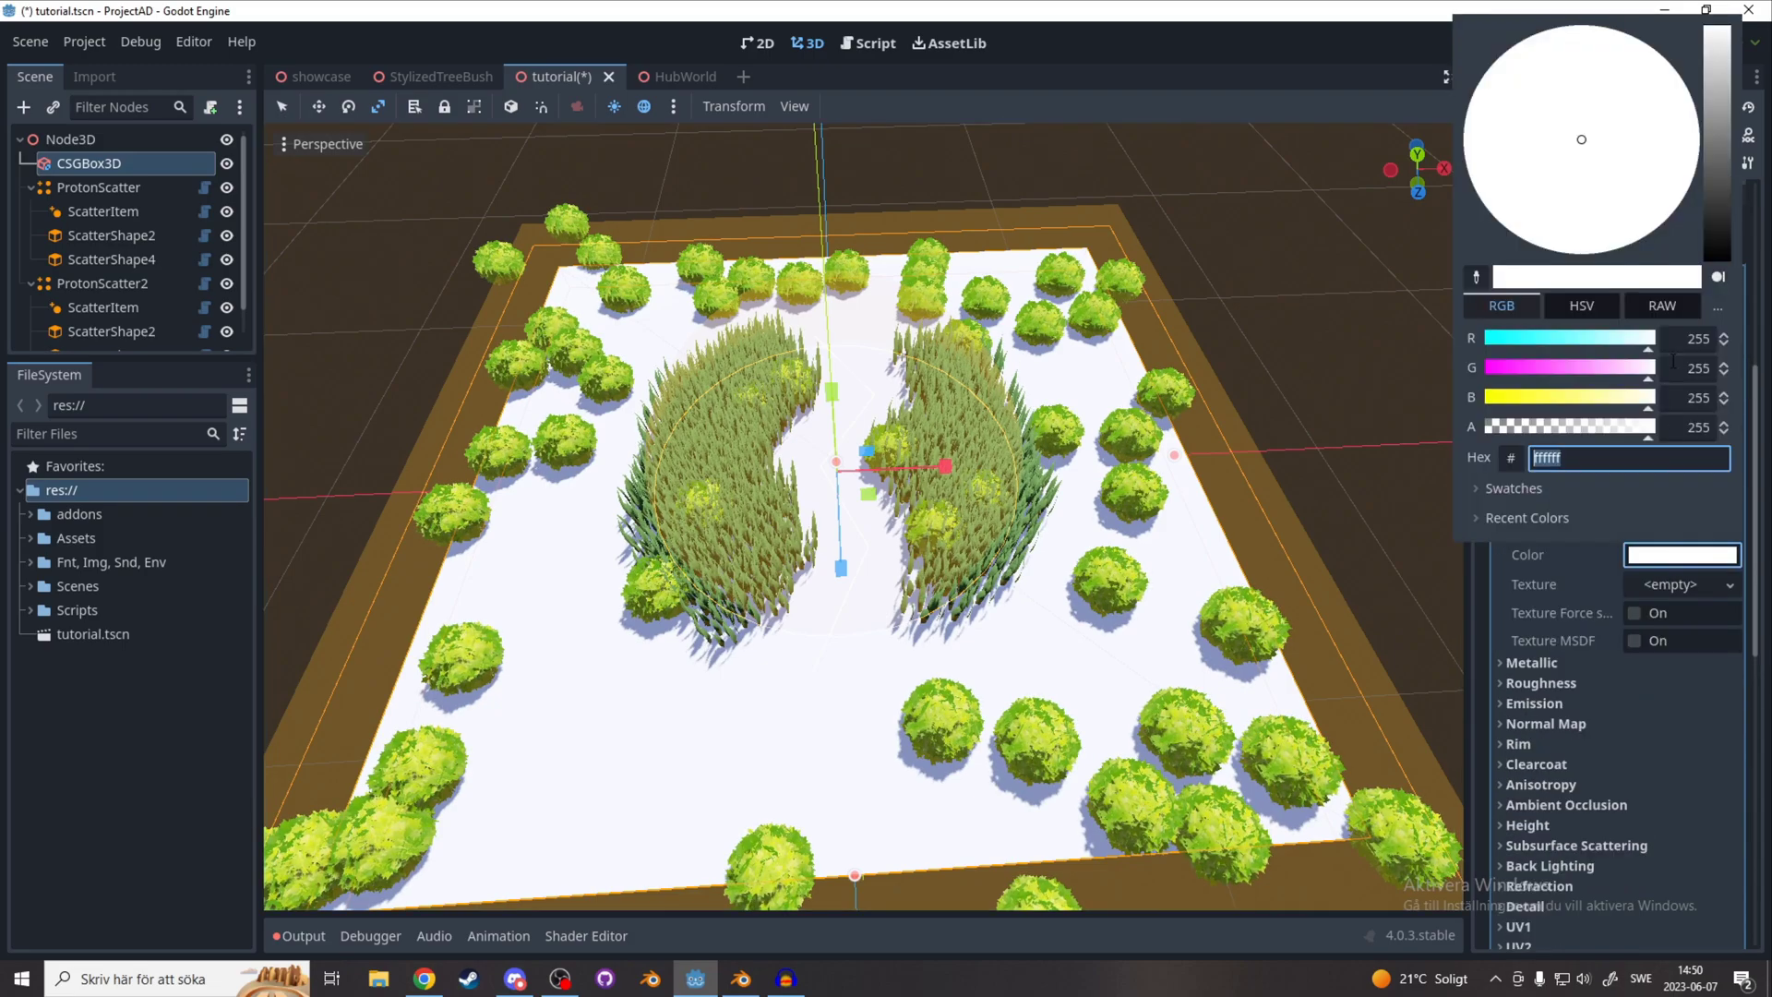
pyautogui.moveTo(1718, 225); pyautogui.dragTo(1718, 100)
pyautogui.click(1554, 173)
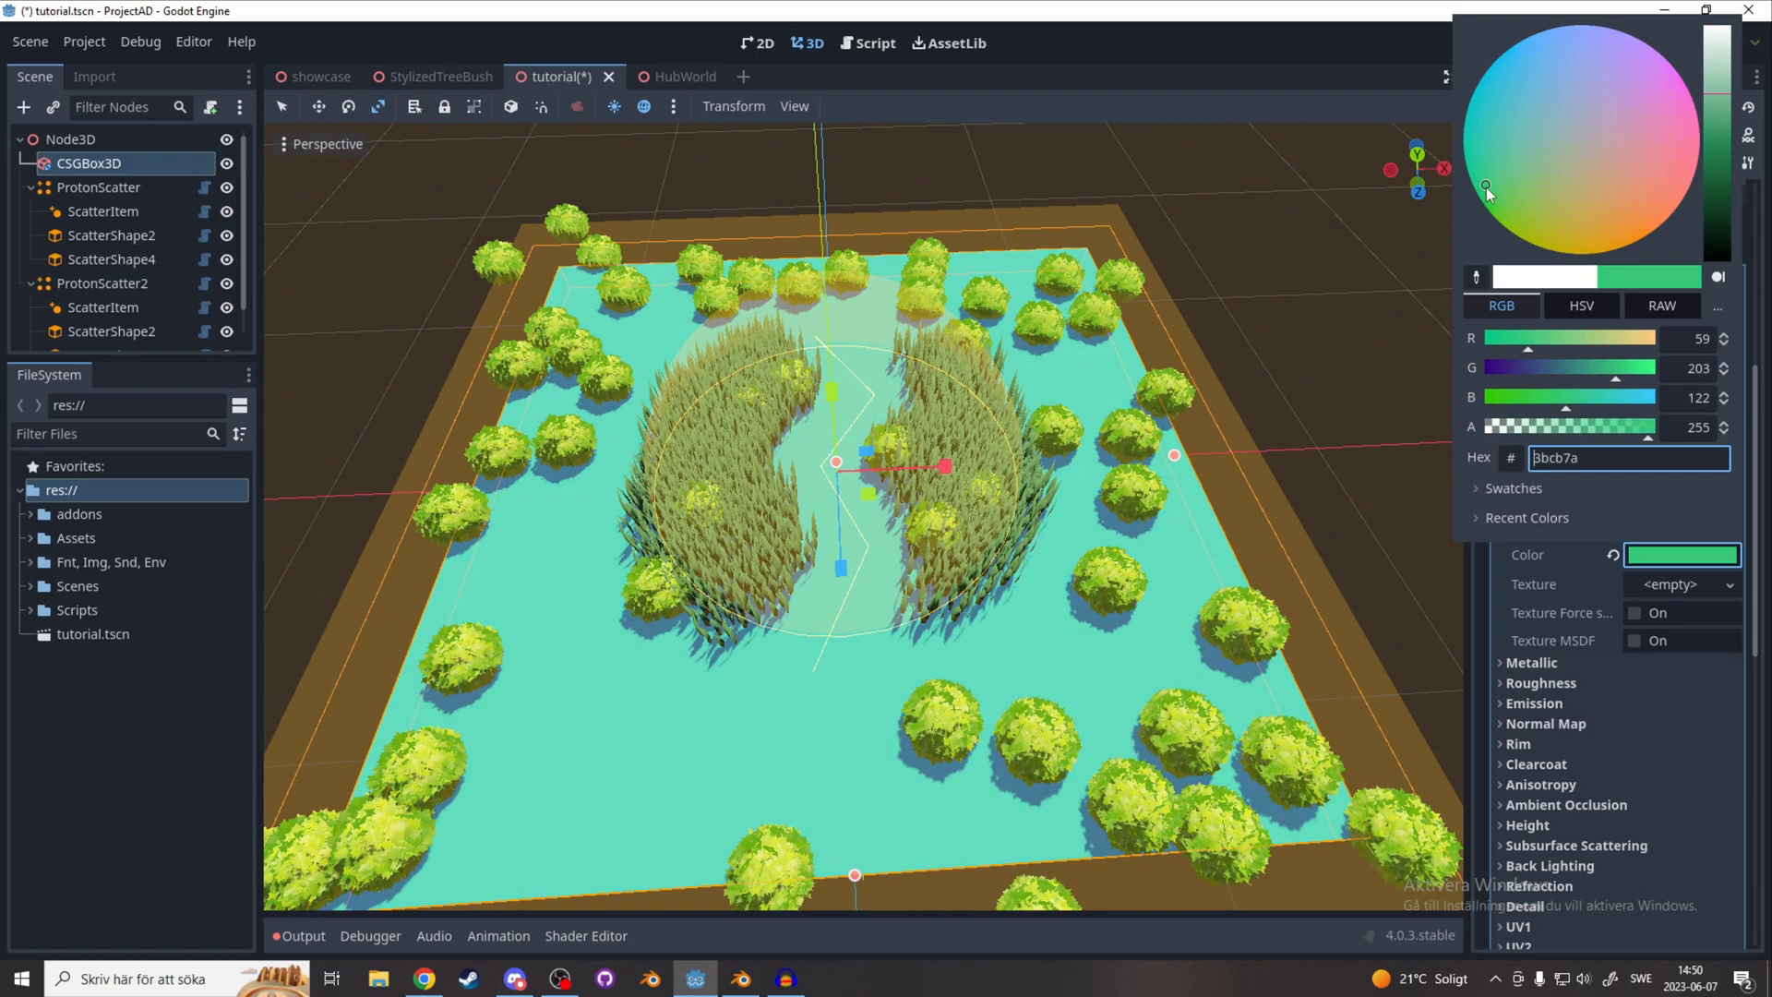
pyautogui.click(1302, 107)
pyautogui.moveTo(1303, 107); pyautogui.dragTo(1199, 321, button='middle')
pyautogui.scroll(-4, 1202, 323)
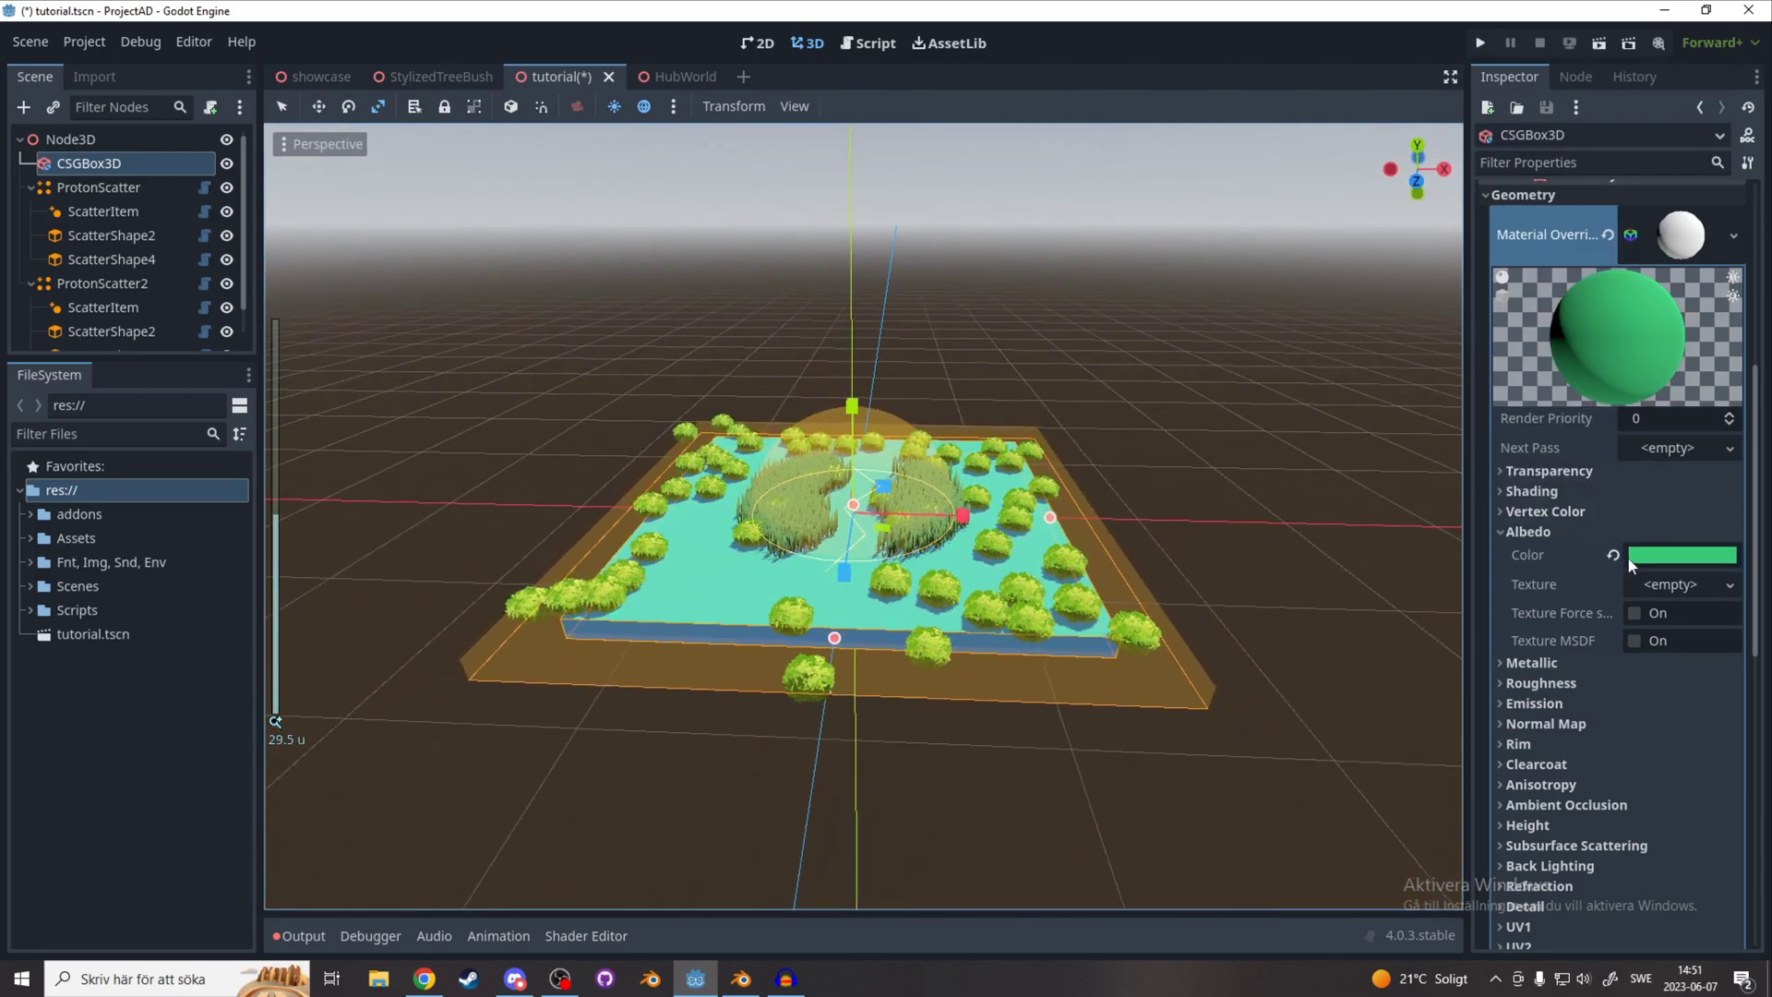
# Darken the platform material's albedo color to 298b52.
pyautogui.click(1675, 558)
pyautogui.moveTo(1719, 168); pyautogui.dragTo(1713, 146)
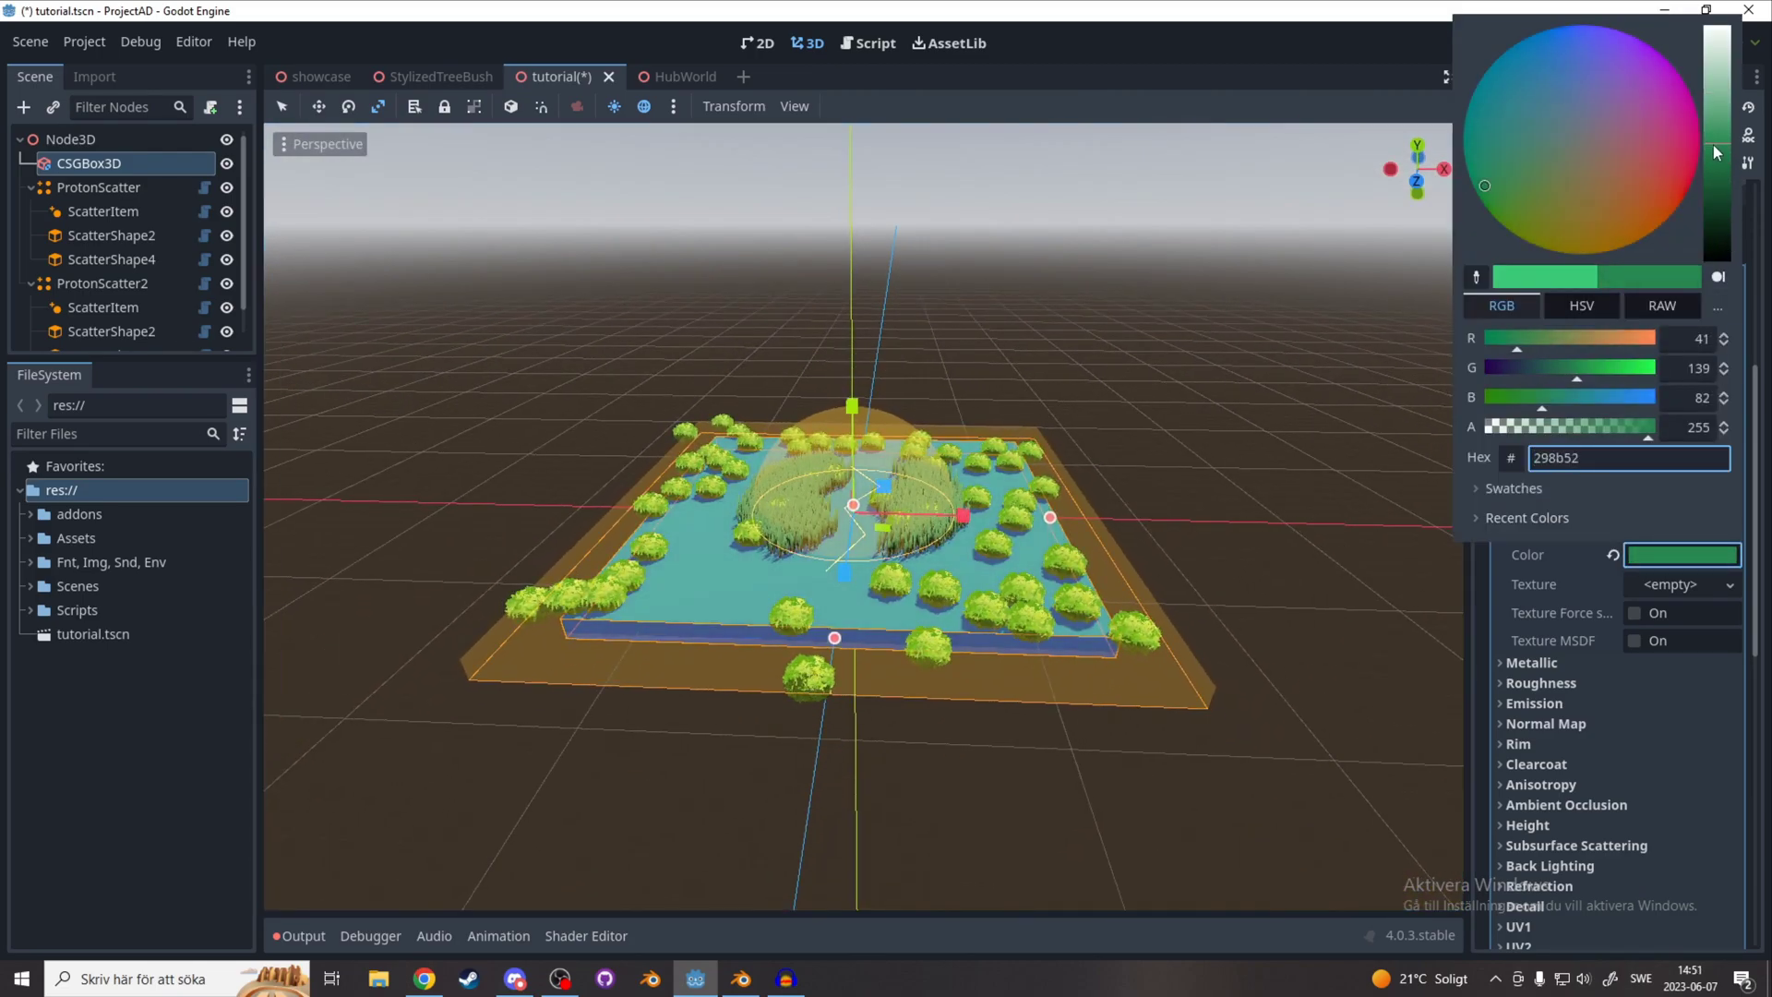
pyautogui.click(855, 381)
# Filter the project files for "tre" and place several instances of the Tree.tscn scene around the platform.
pyautogui.click(108, 434)
pyautogui.write('tre')
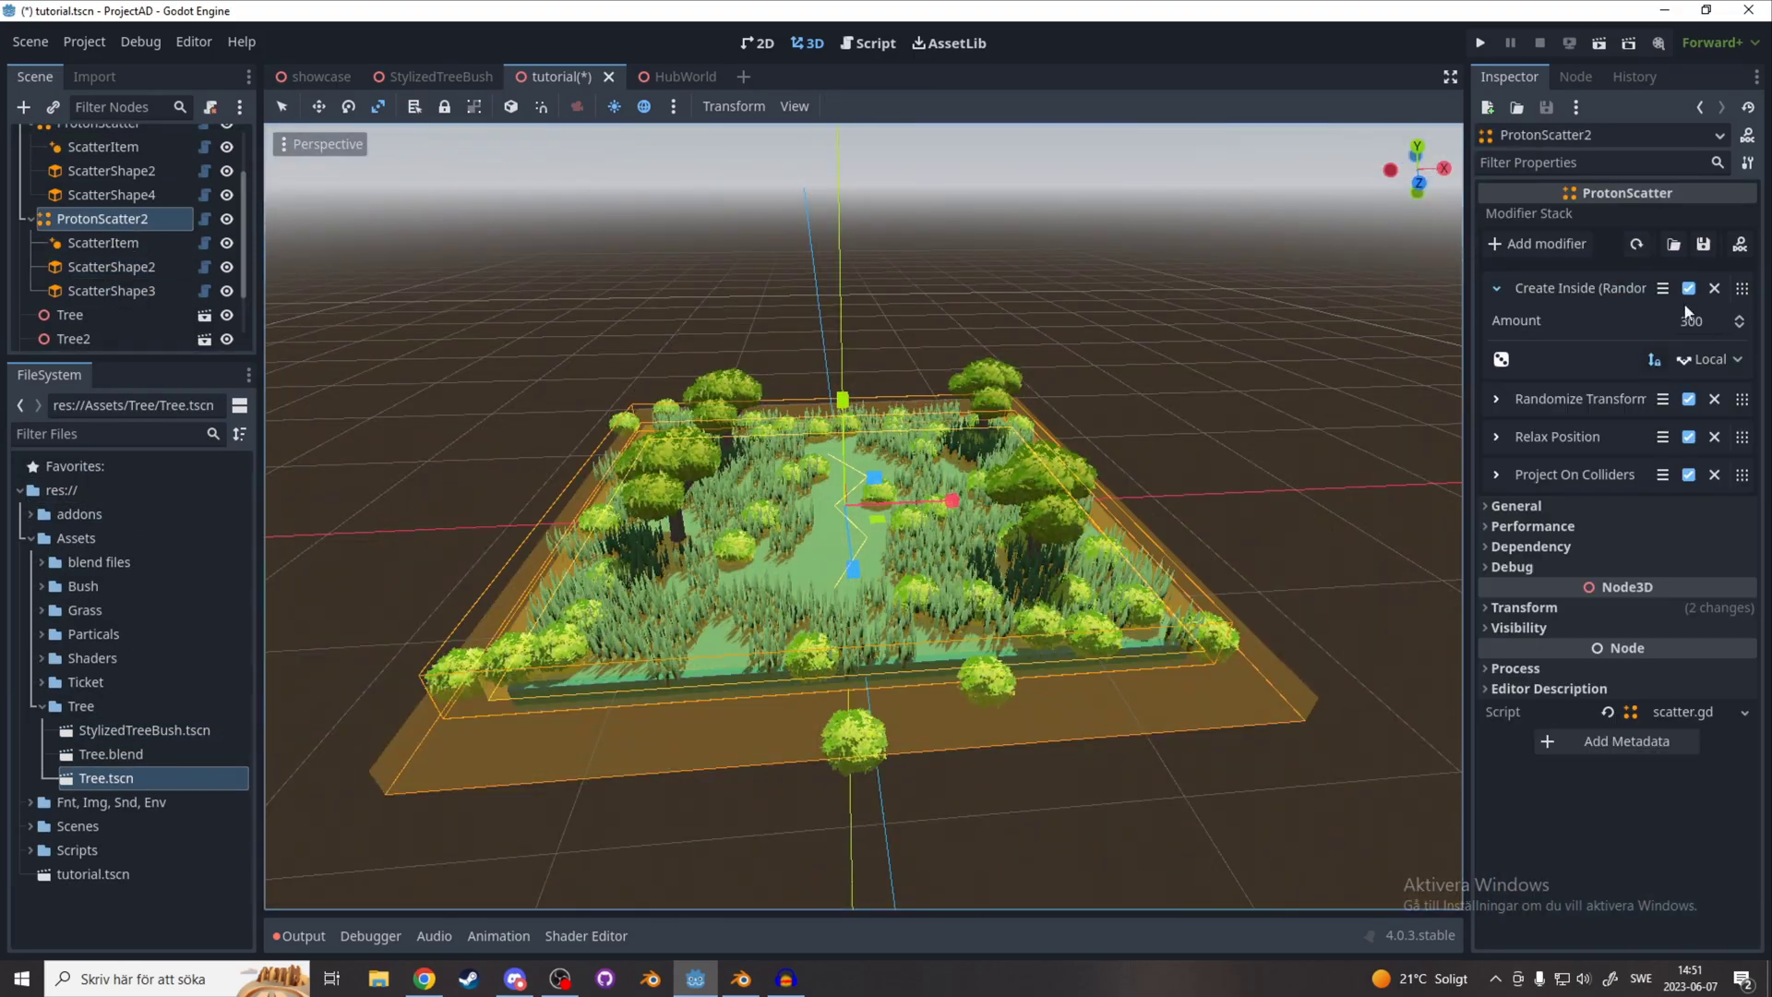
# Playtest the level by walking the character along the path, through the grass and off the platform's edge to inspect the scattered vegetation.
pyautogui.scroll(5, 400, 749)
pyautogui.scroll(2, 179, 267)
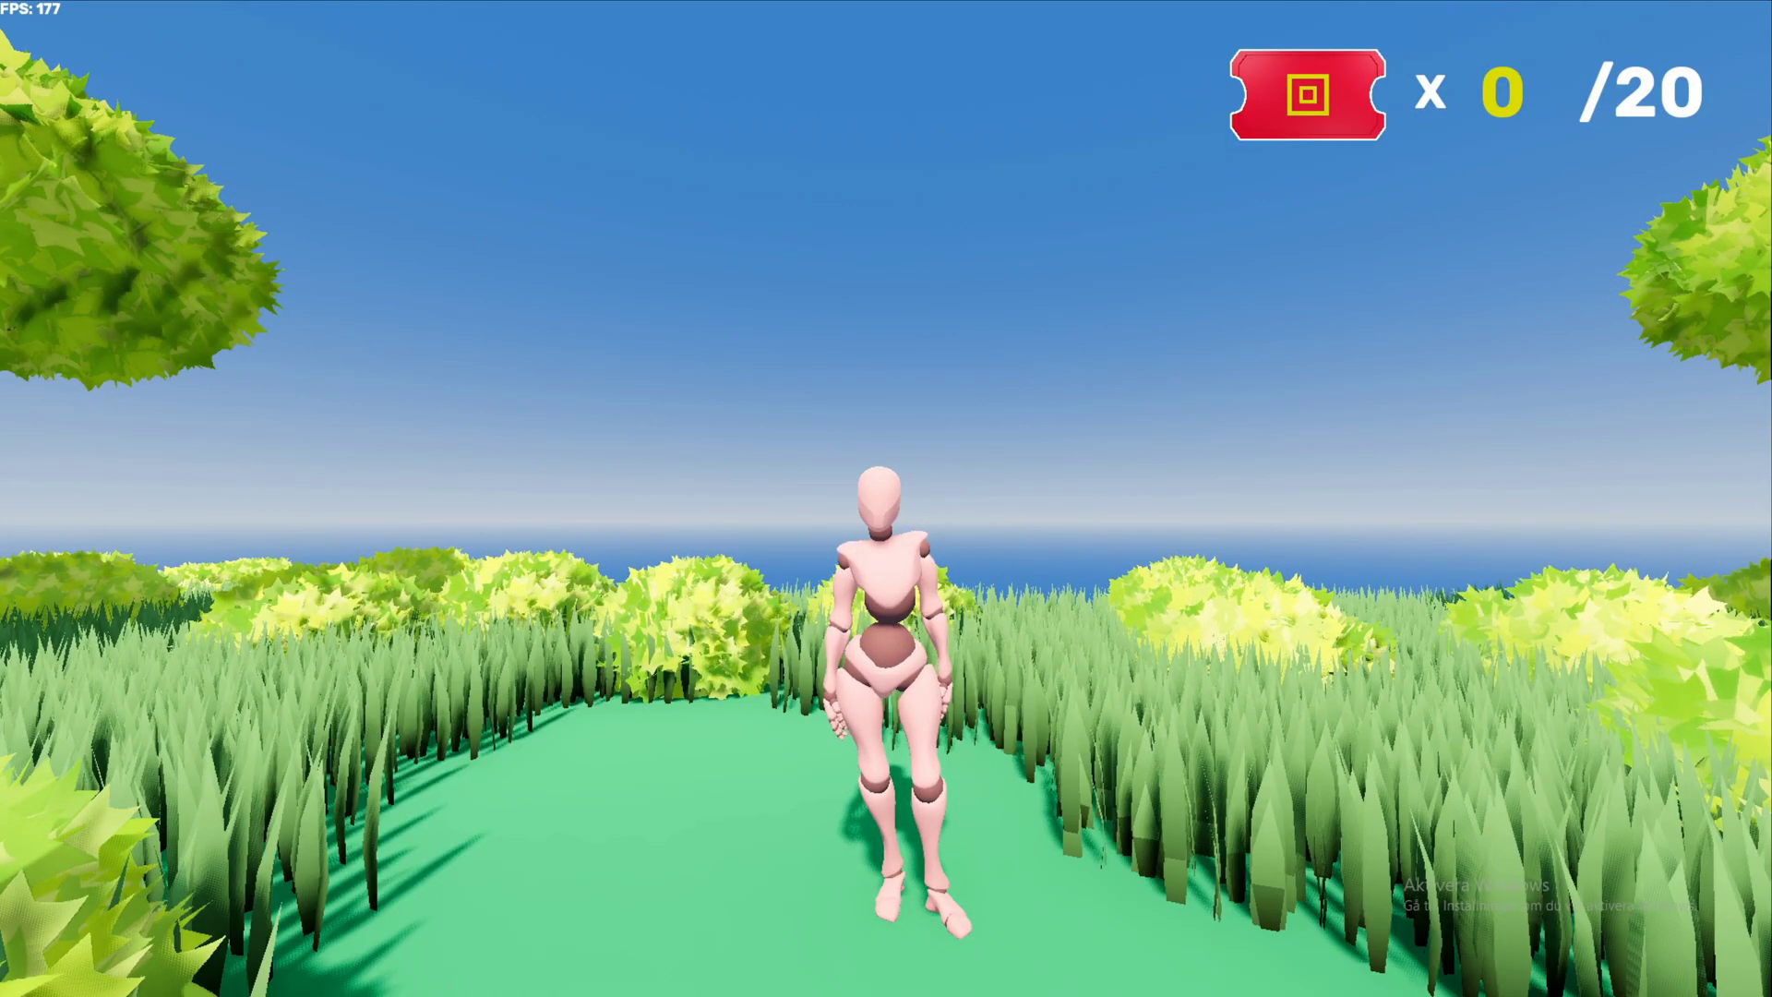
pyautogui.press('s')
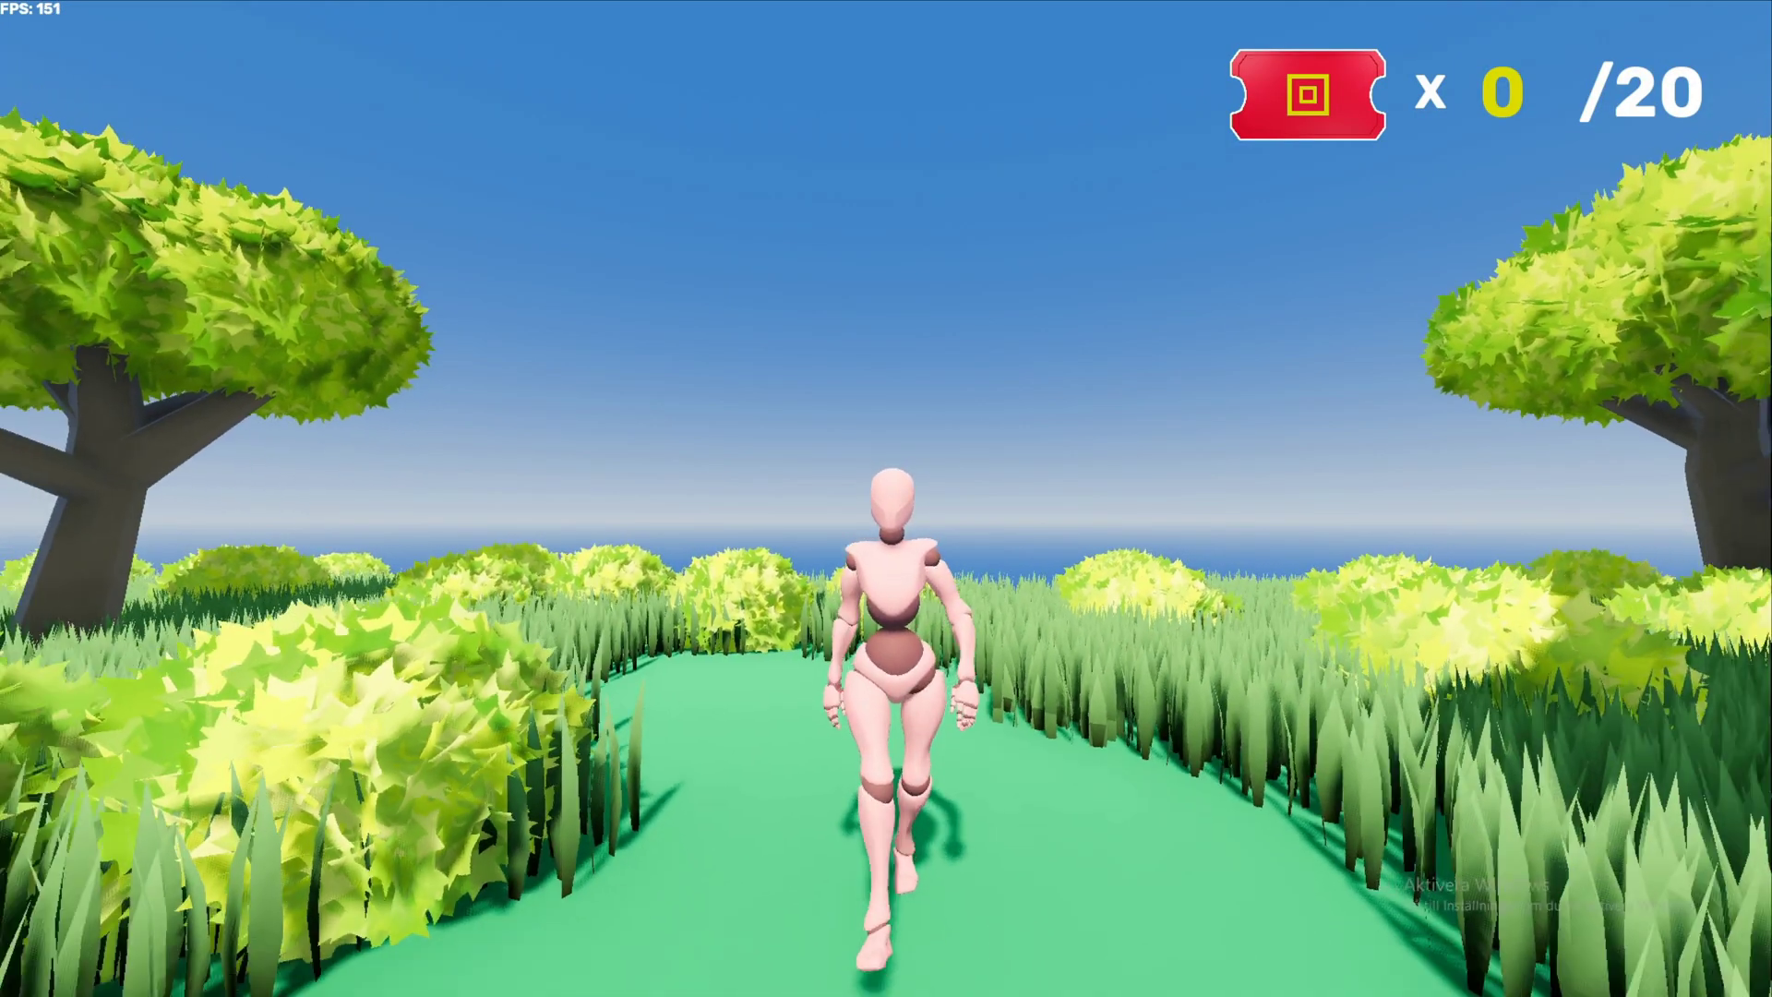
pyautogui.press('a')
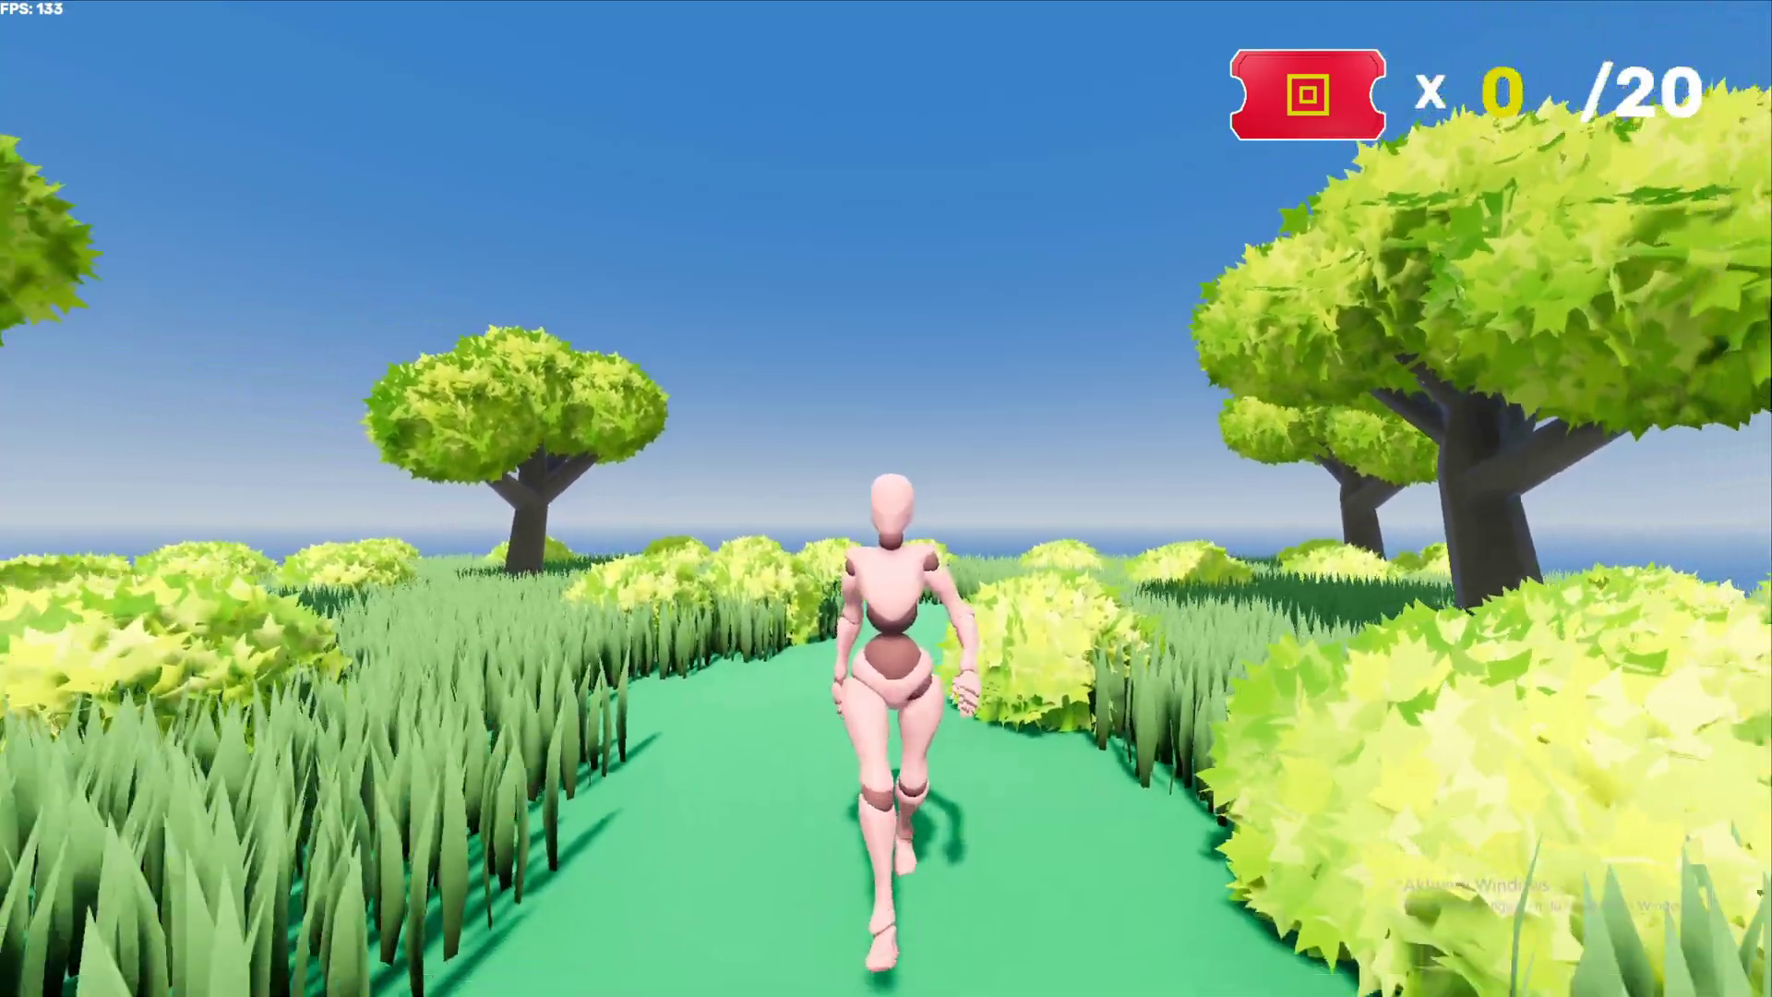
pyautogui.press('a')
pyautogui.press('w')
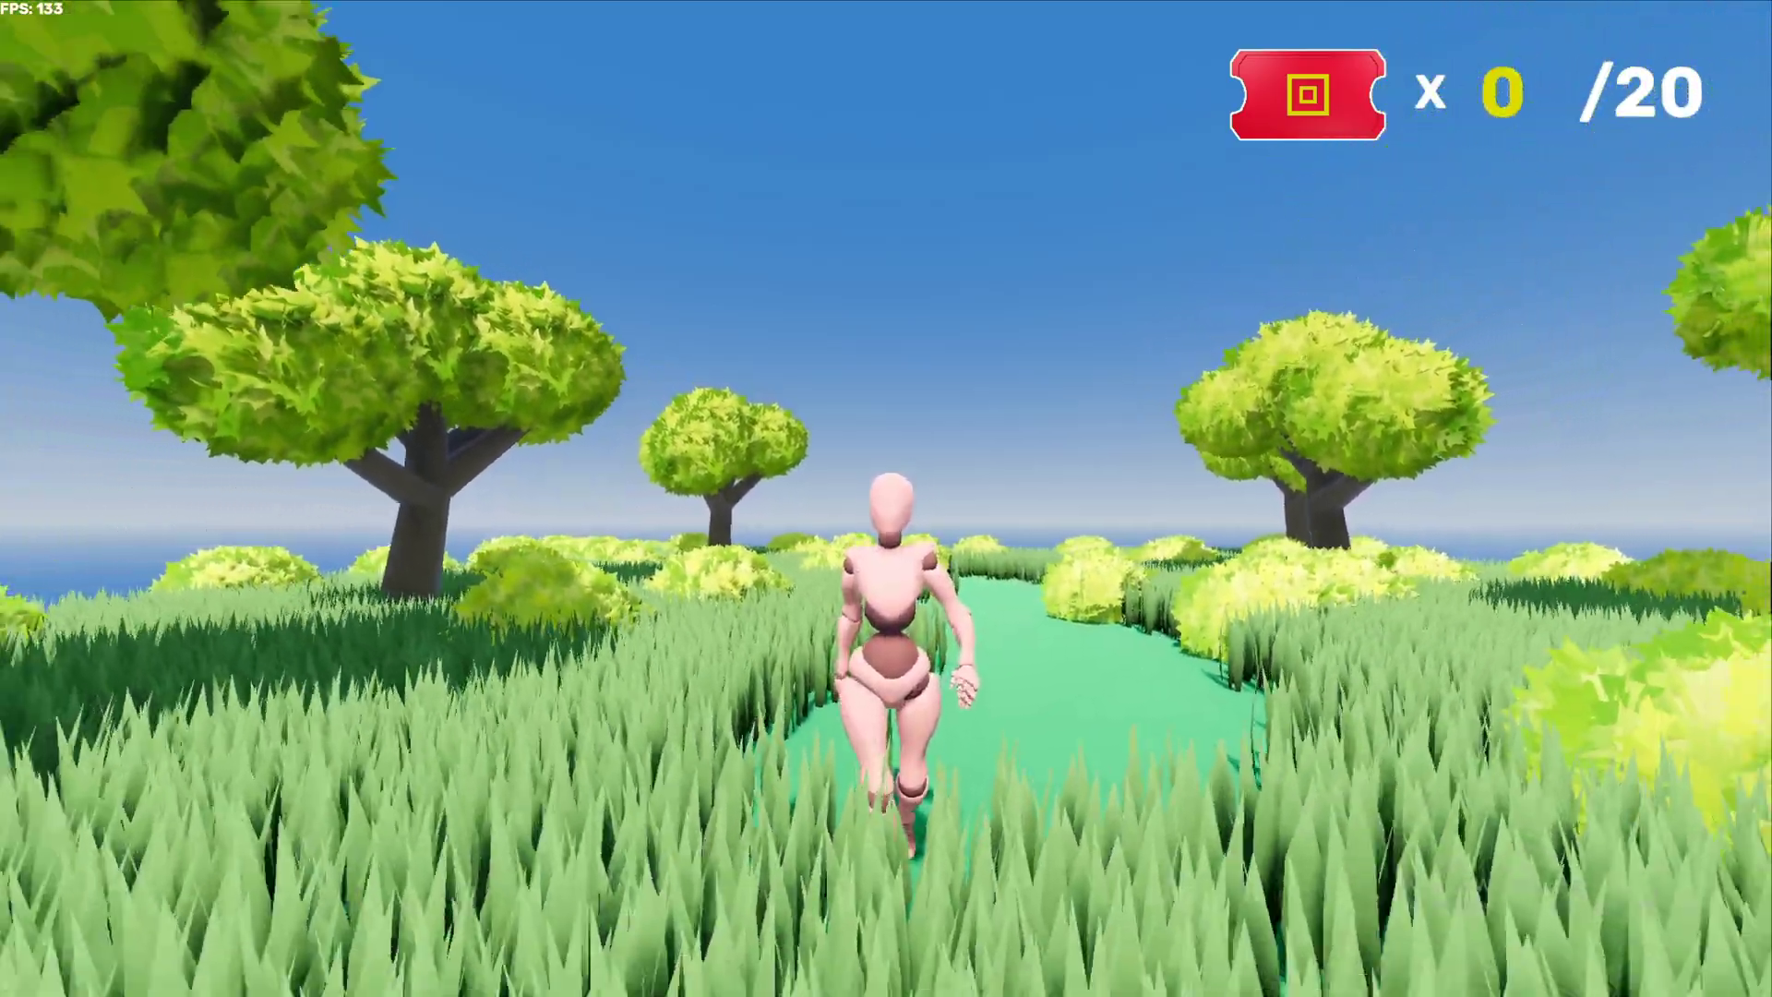
pyautogui.press('s')
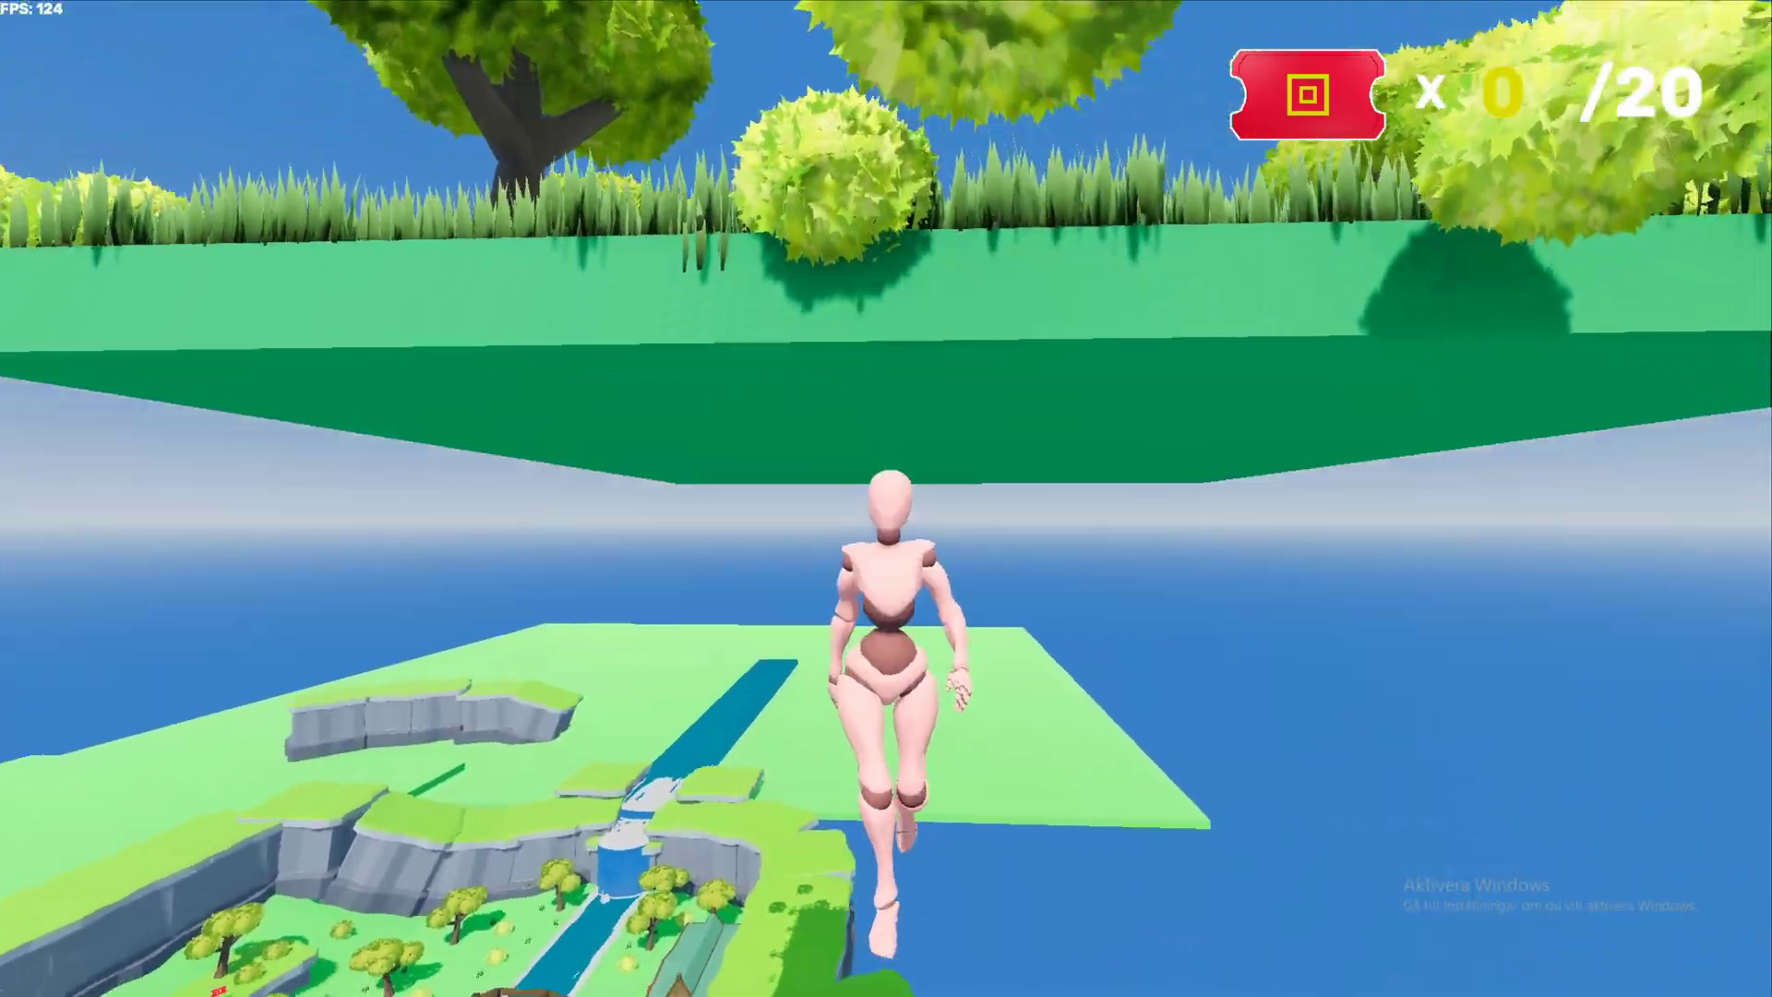
pyautogui.press('d')
pyautogui.press('s')
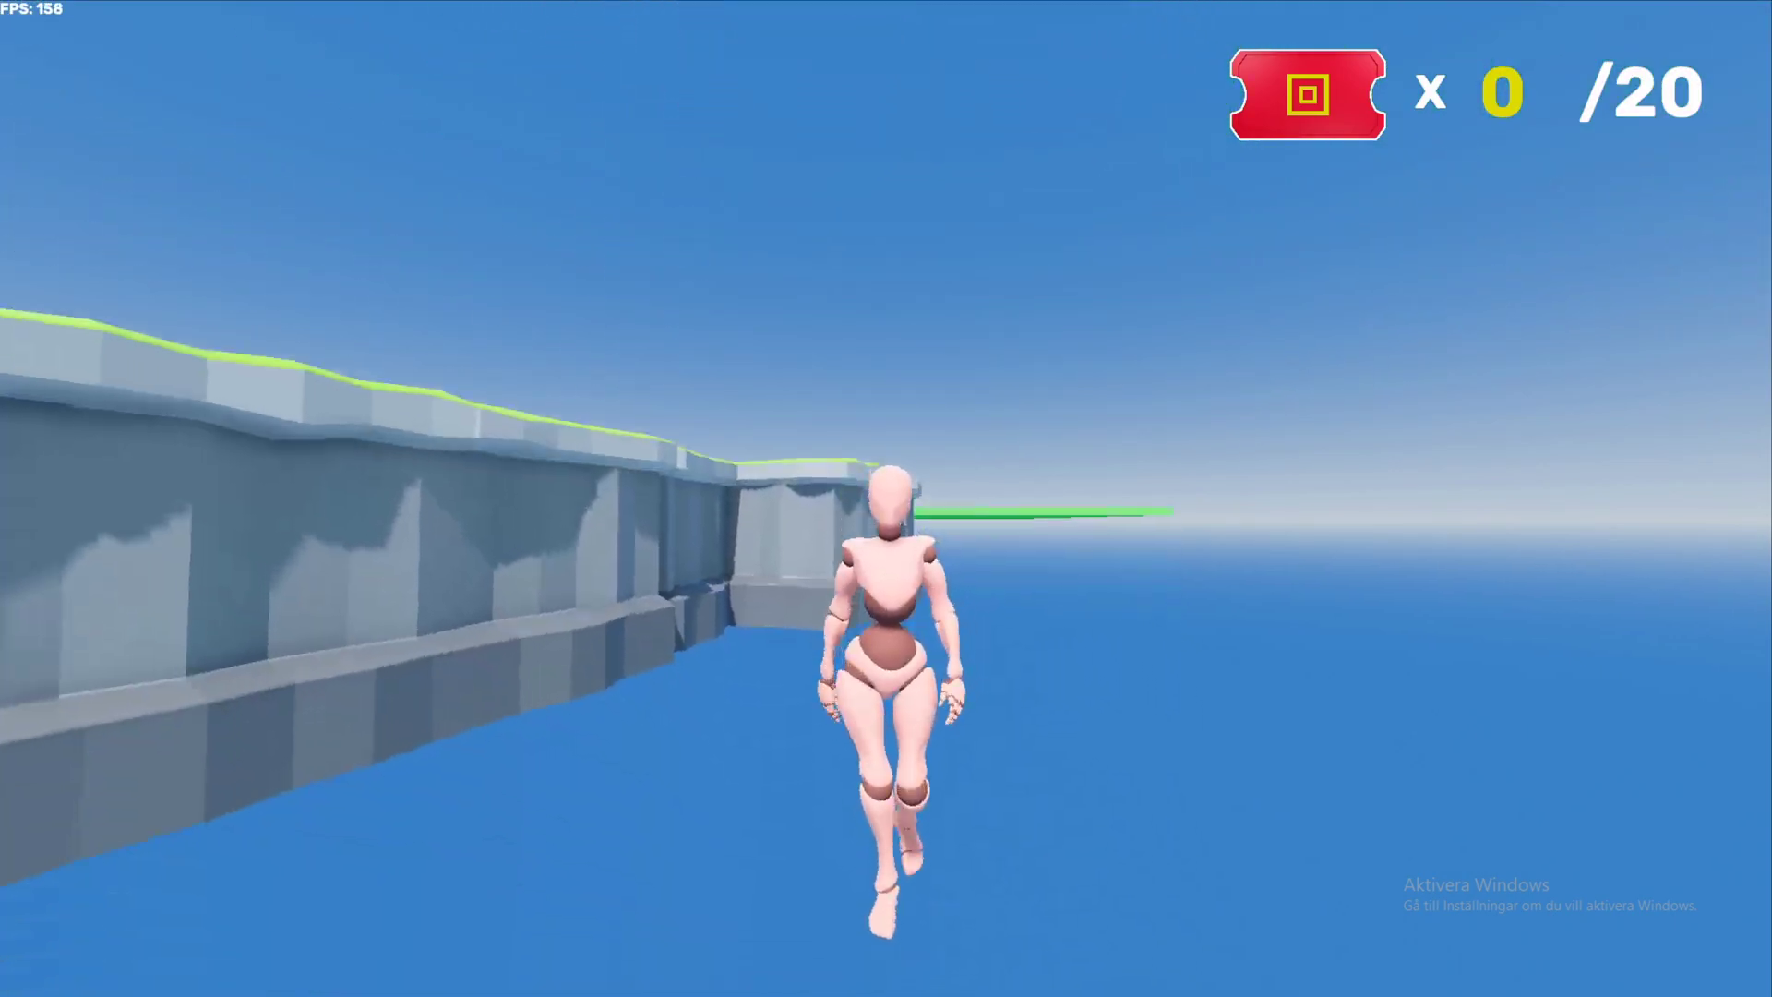